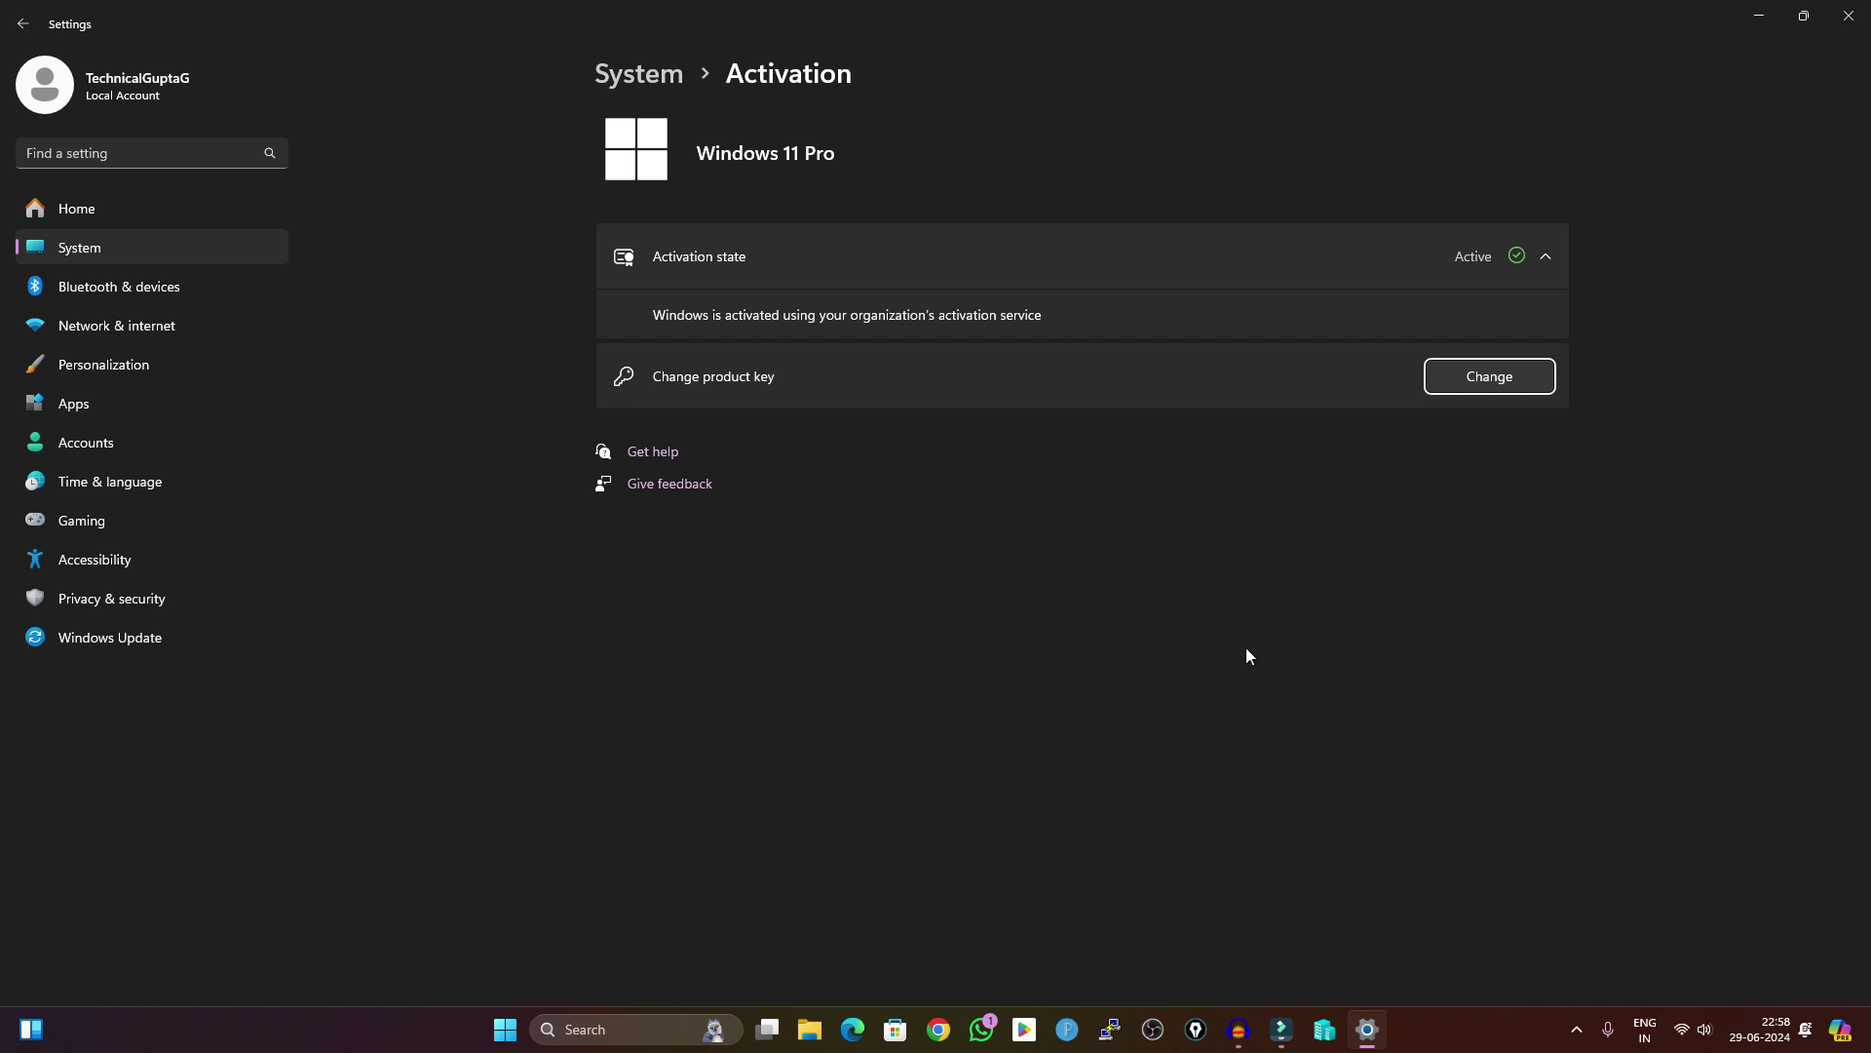
# - Open the product key entry dialog from the Activation settings and cancel it without entering a key
pyautogui.click(1495, 386)
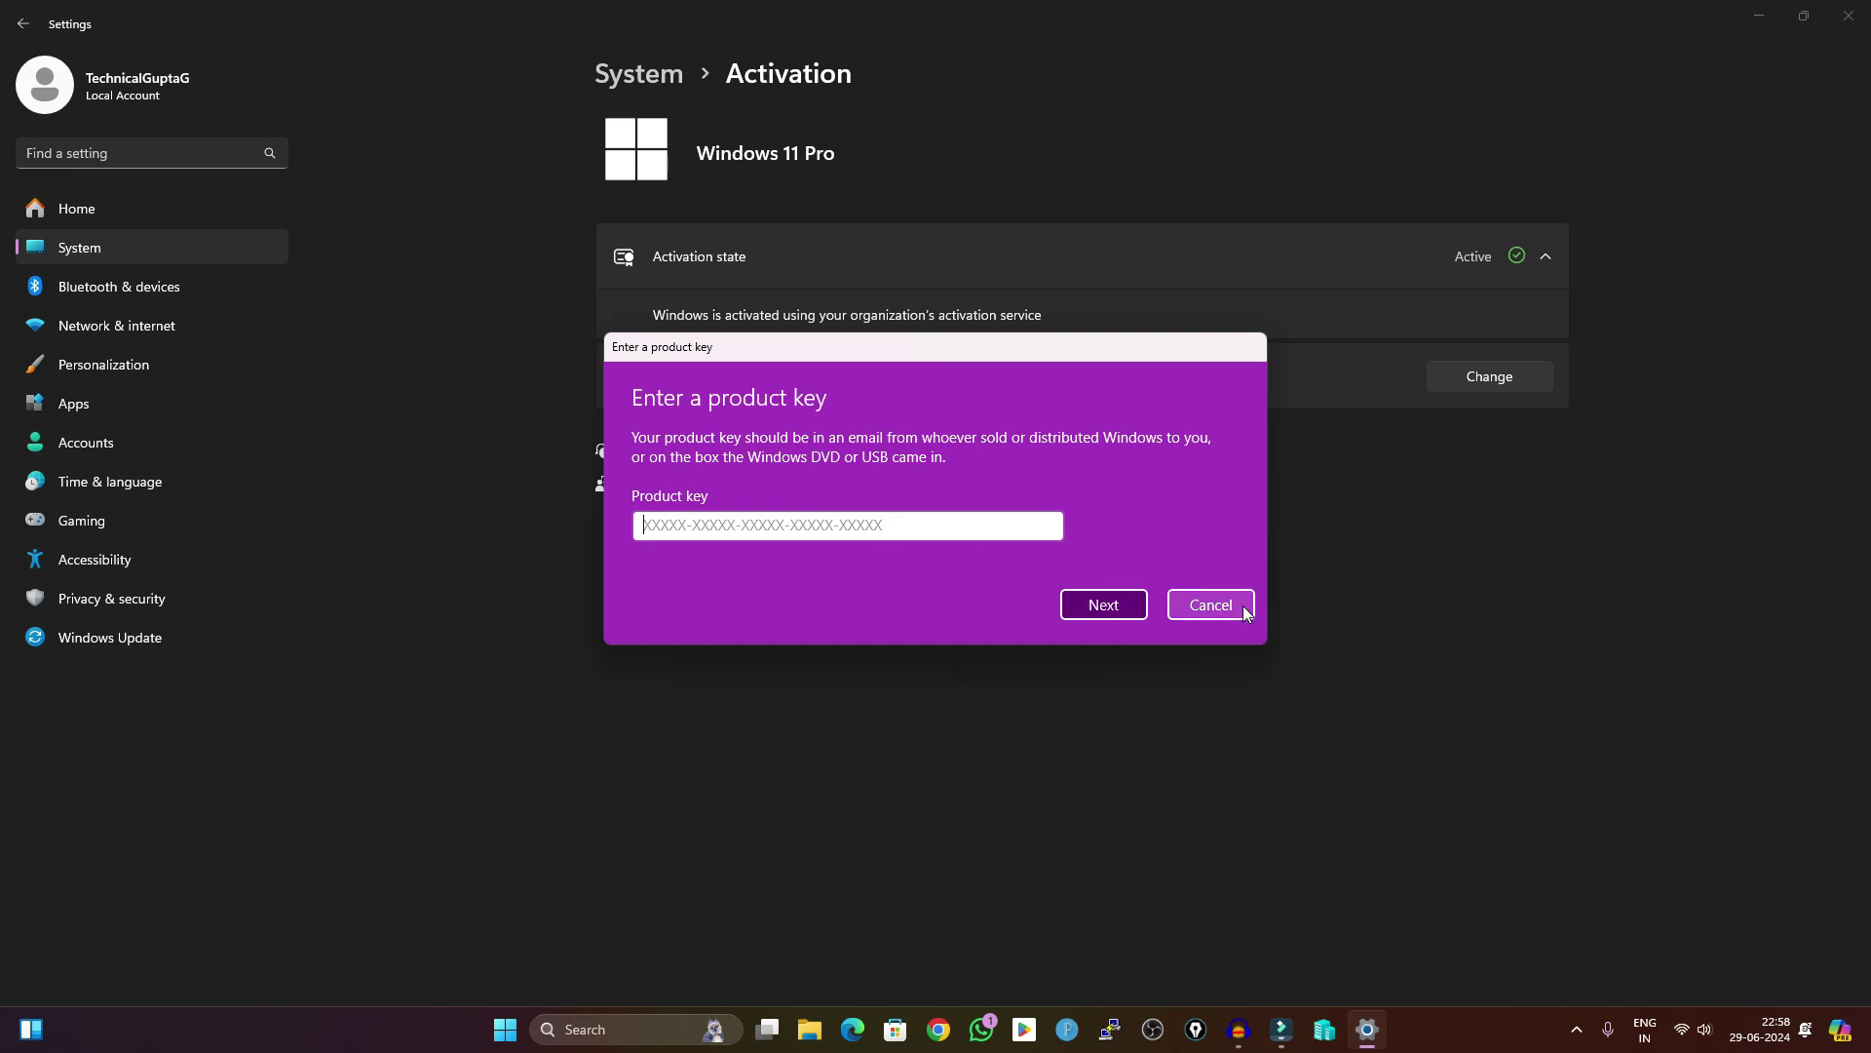
pyautogui.click(1212, 605)
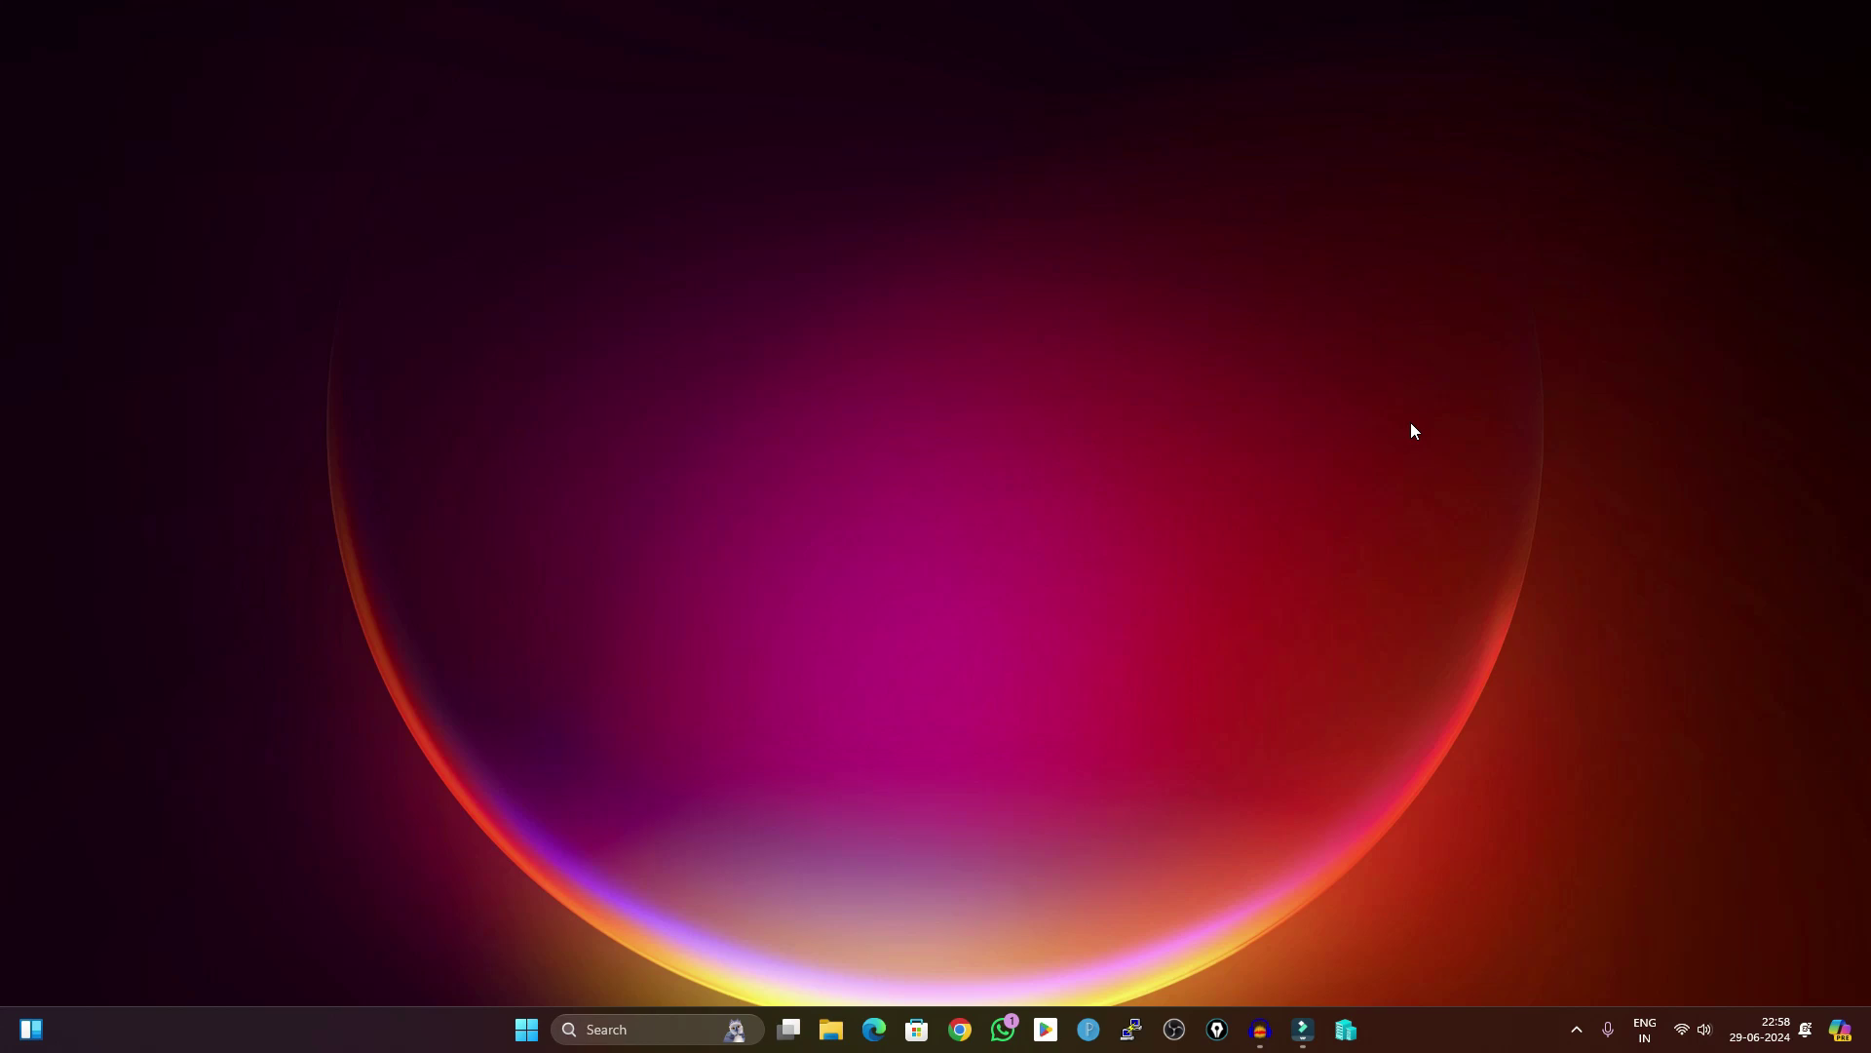
# - Launch Character Map with the Run command charmap, reposition its window and inspect characters in the grid
pyautogui.press('super+r')
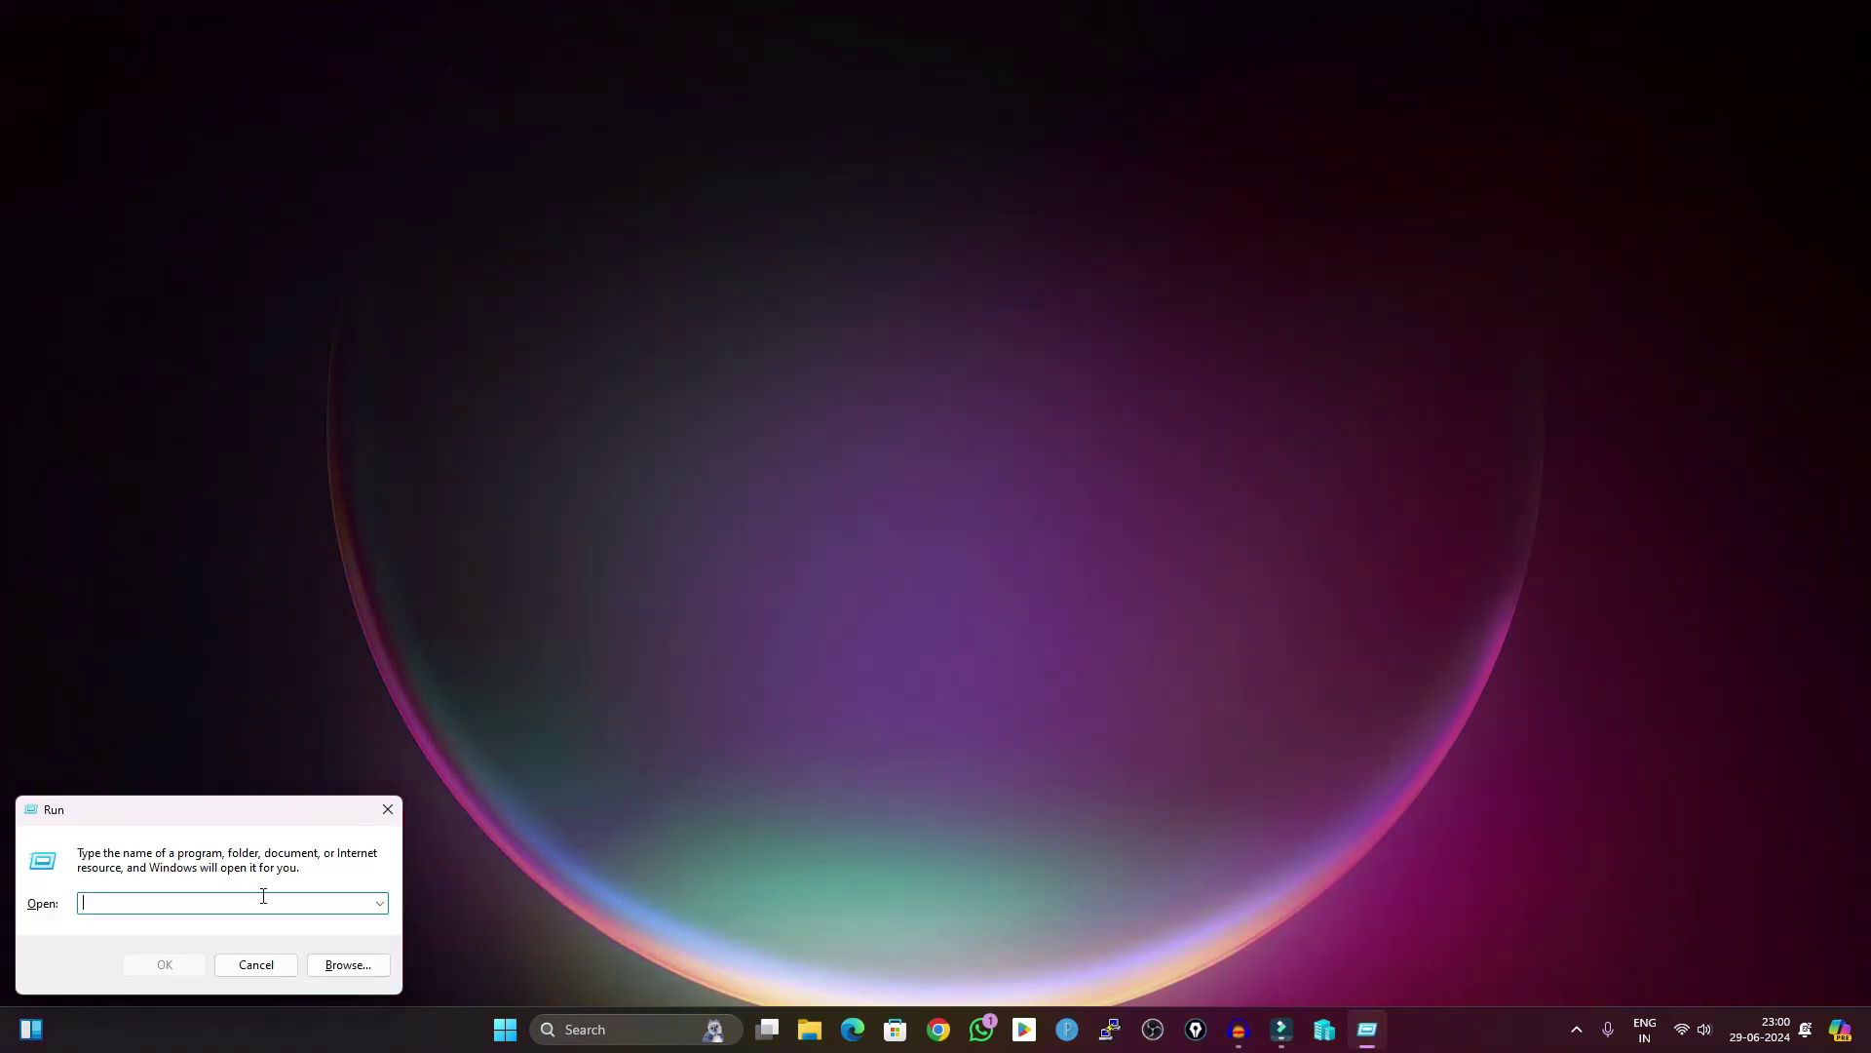
pyautogui.click(261, 895)
pyautogui.write('ch')
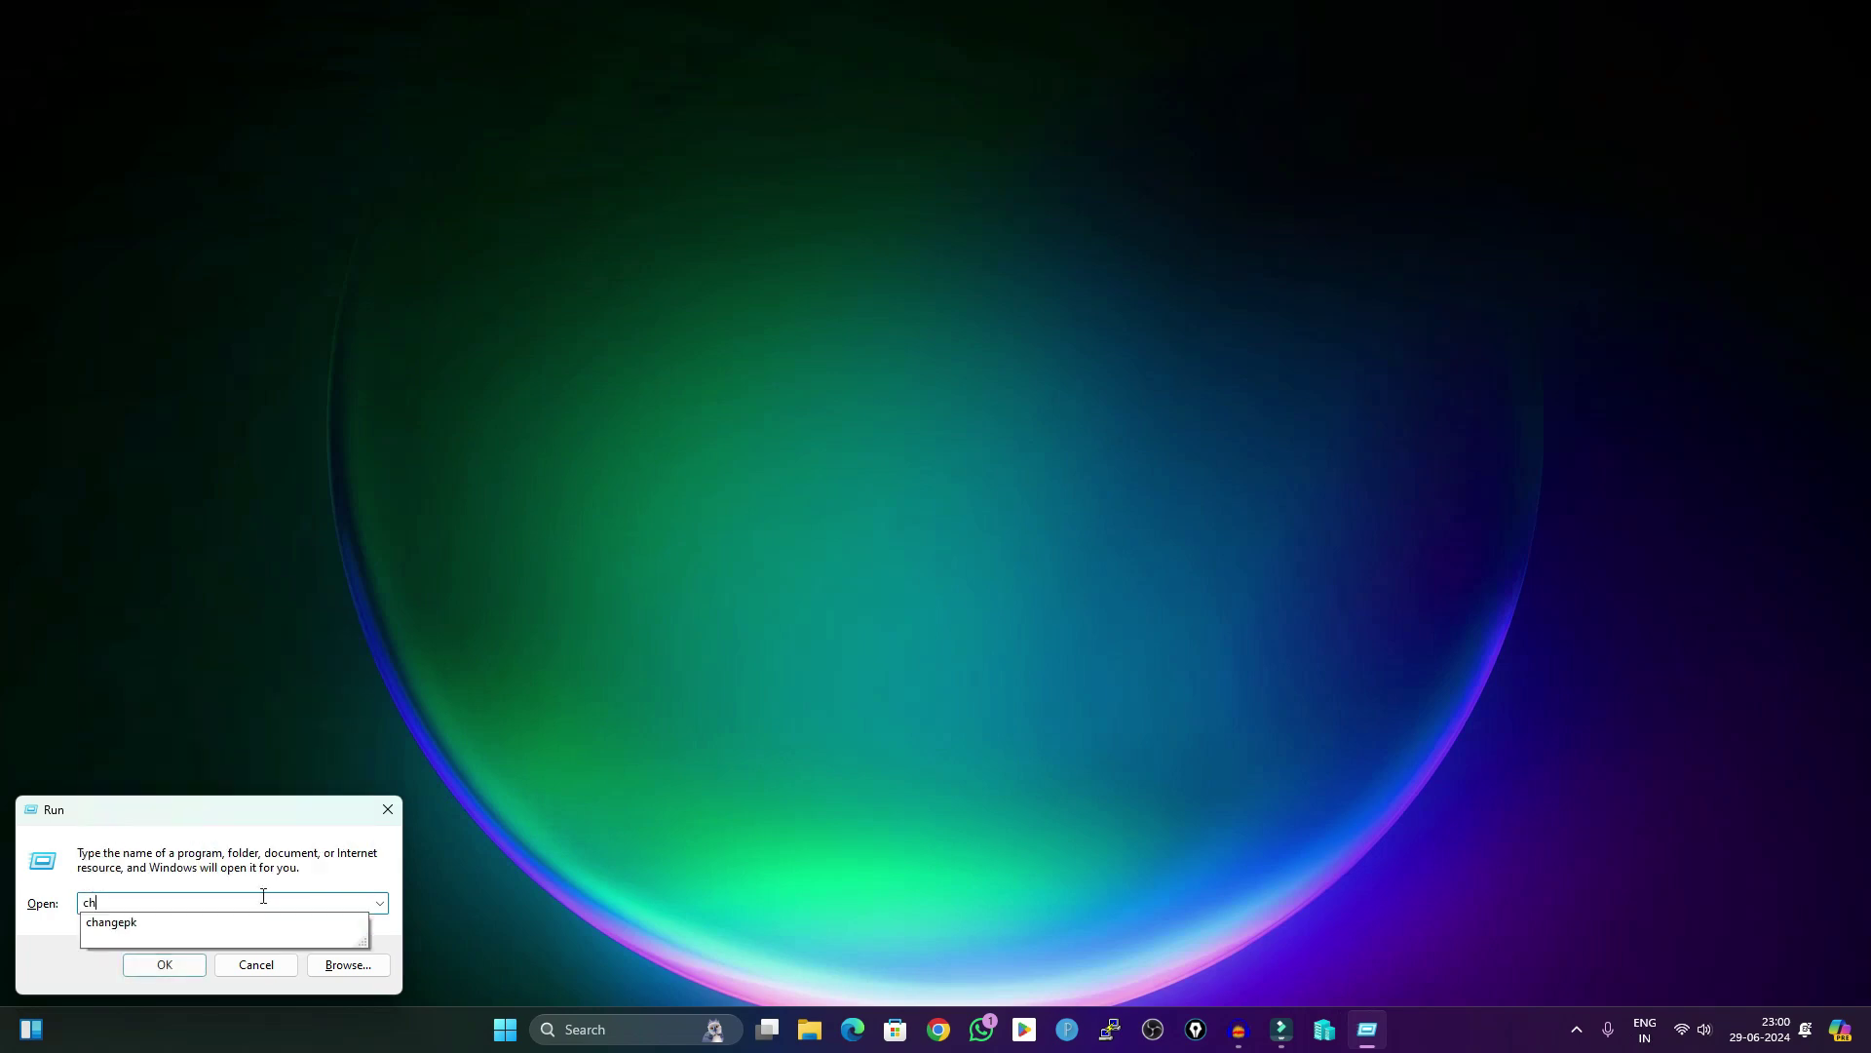
pyautogui.write('armap')
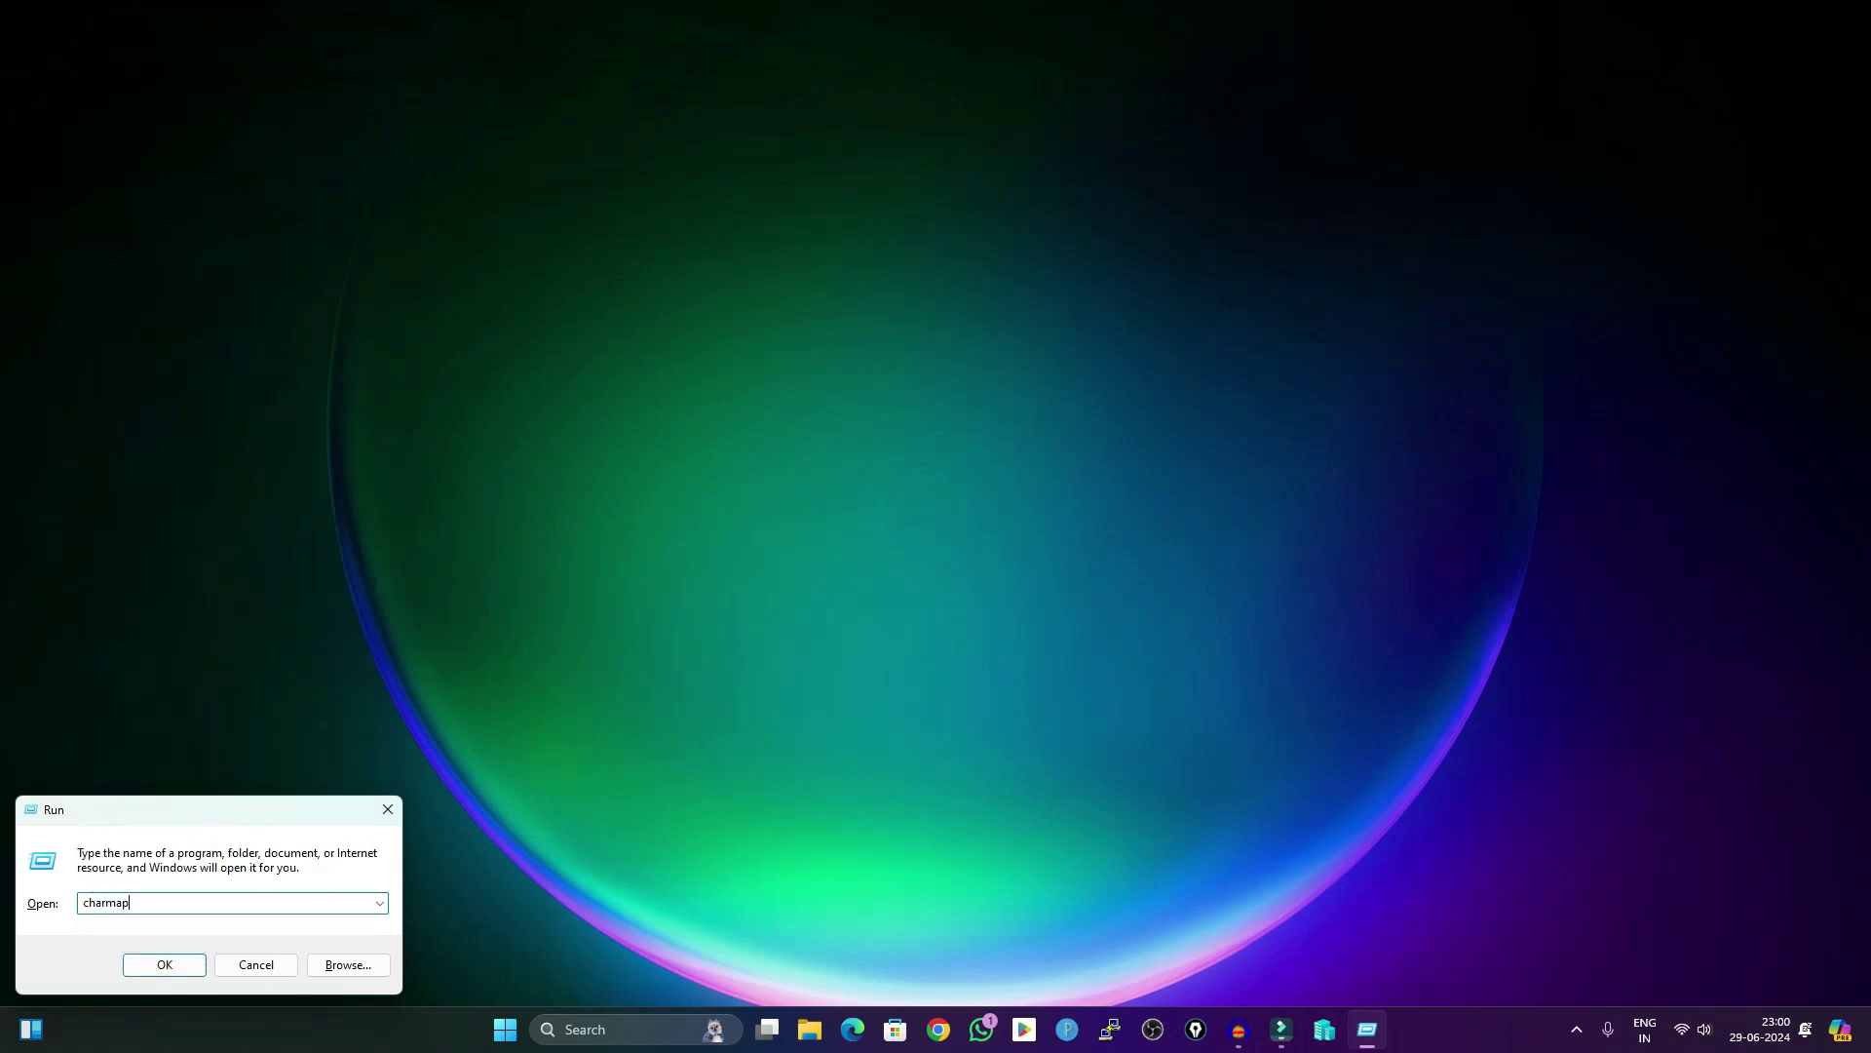
pyautogui.press('Return')
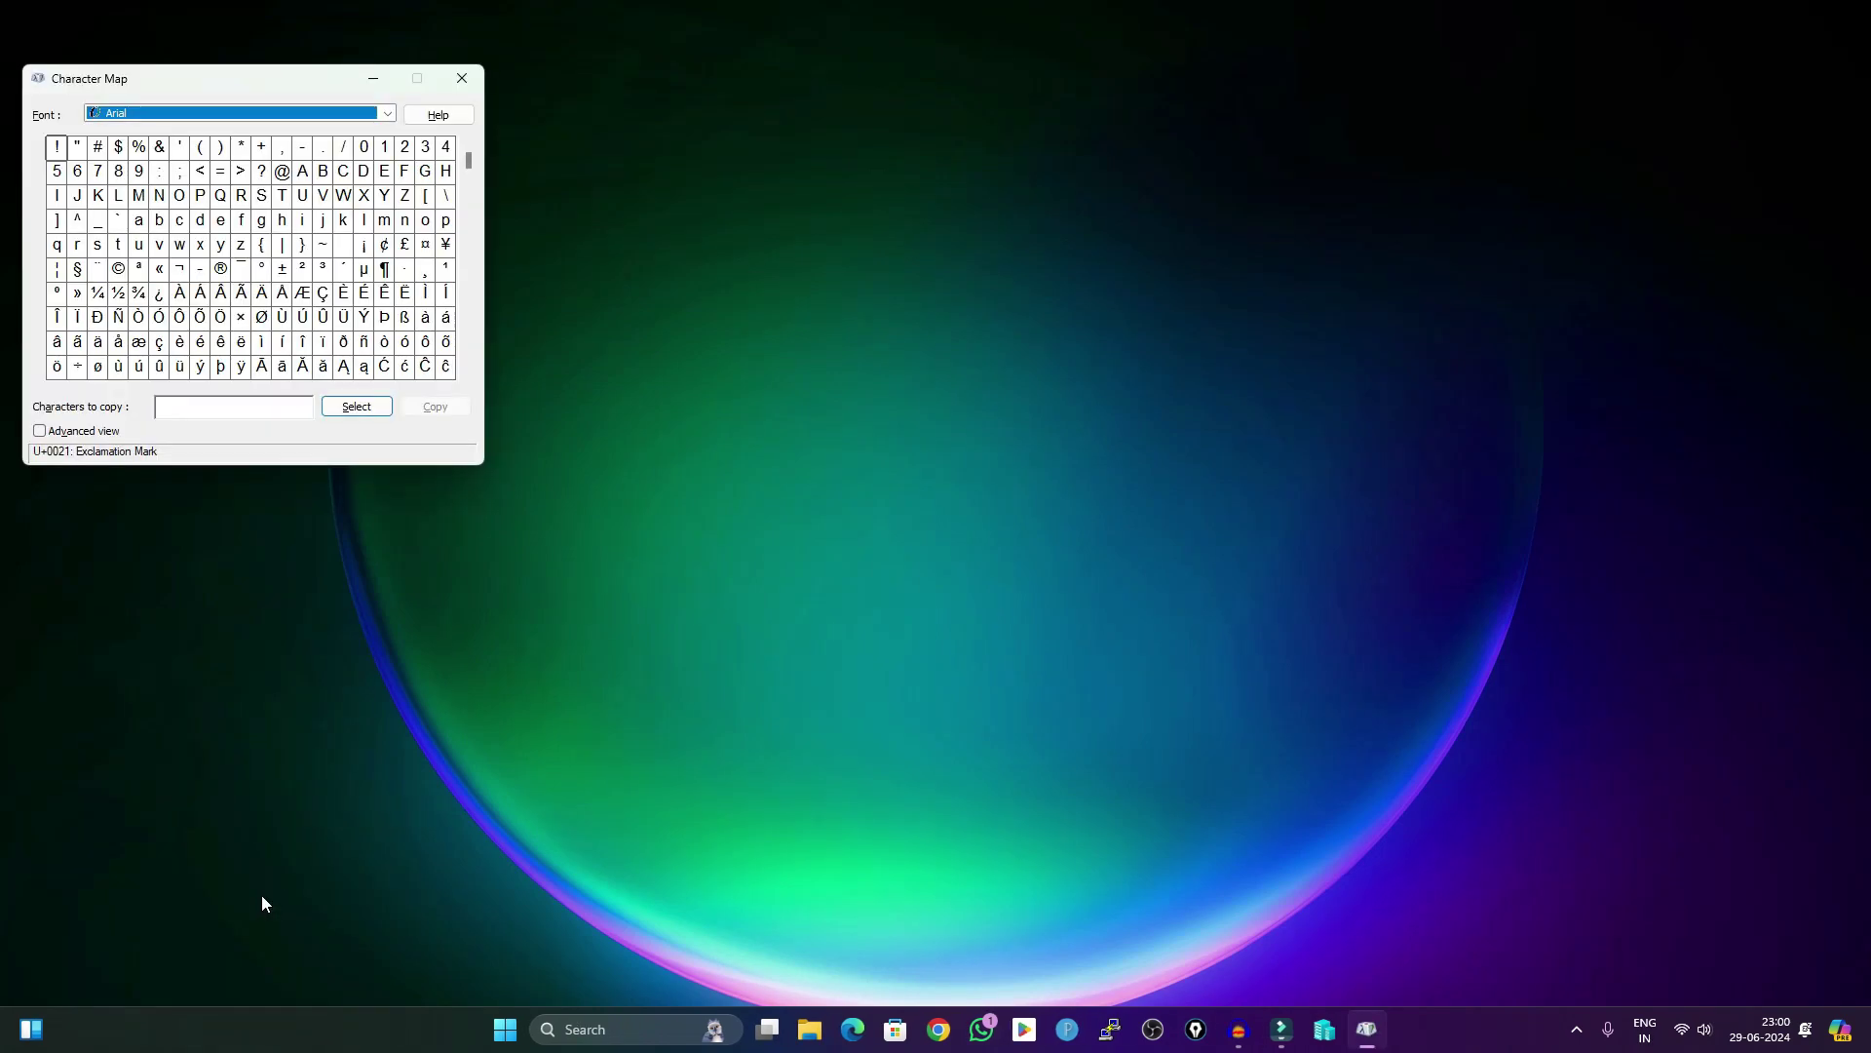
pyautogui.moveTo(248, 78); pyautogui.dragTo(634, 149)
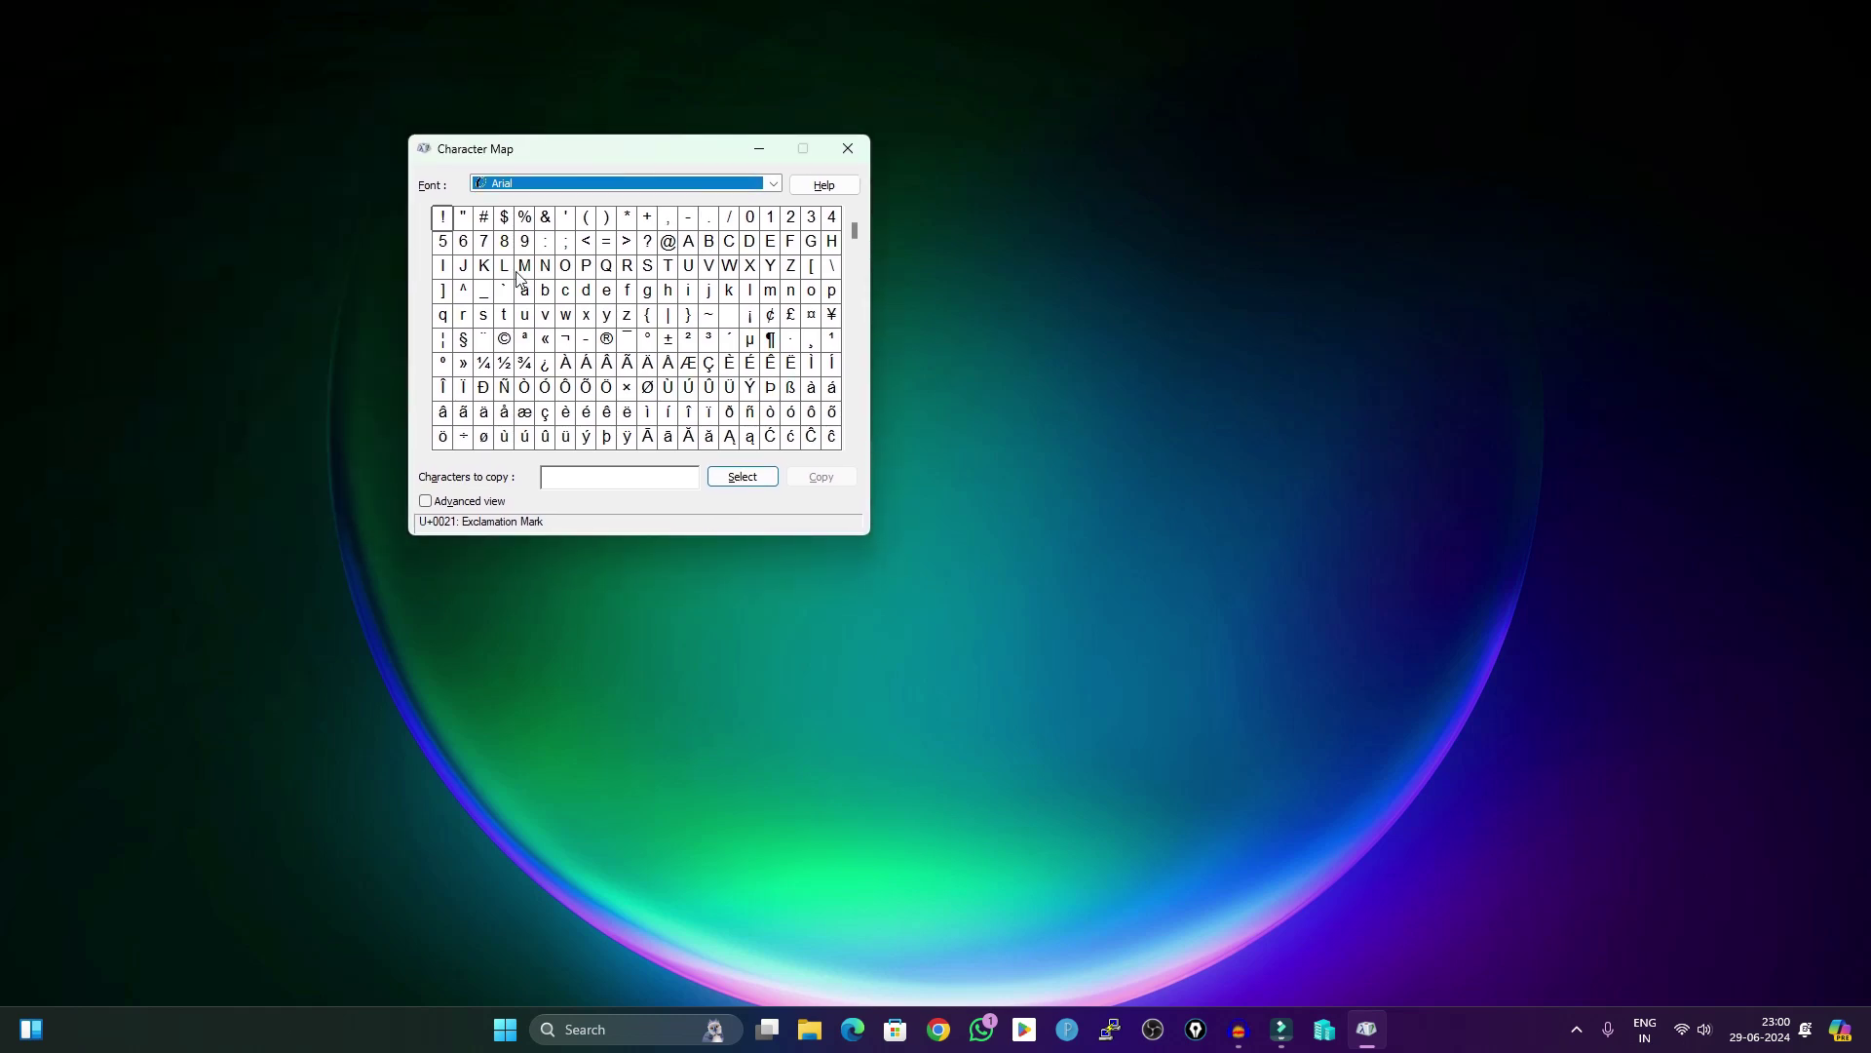
pyautogui.moveTo(505, 269); pyautogui.dragTo(506, 227)
pyautogui.click(545, 216)
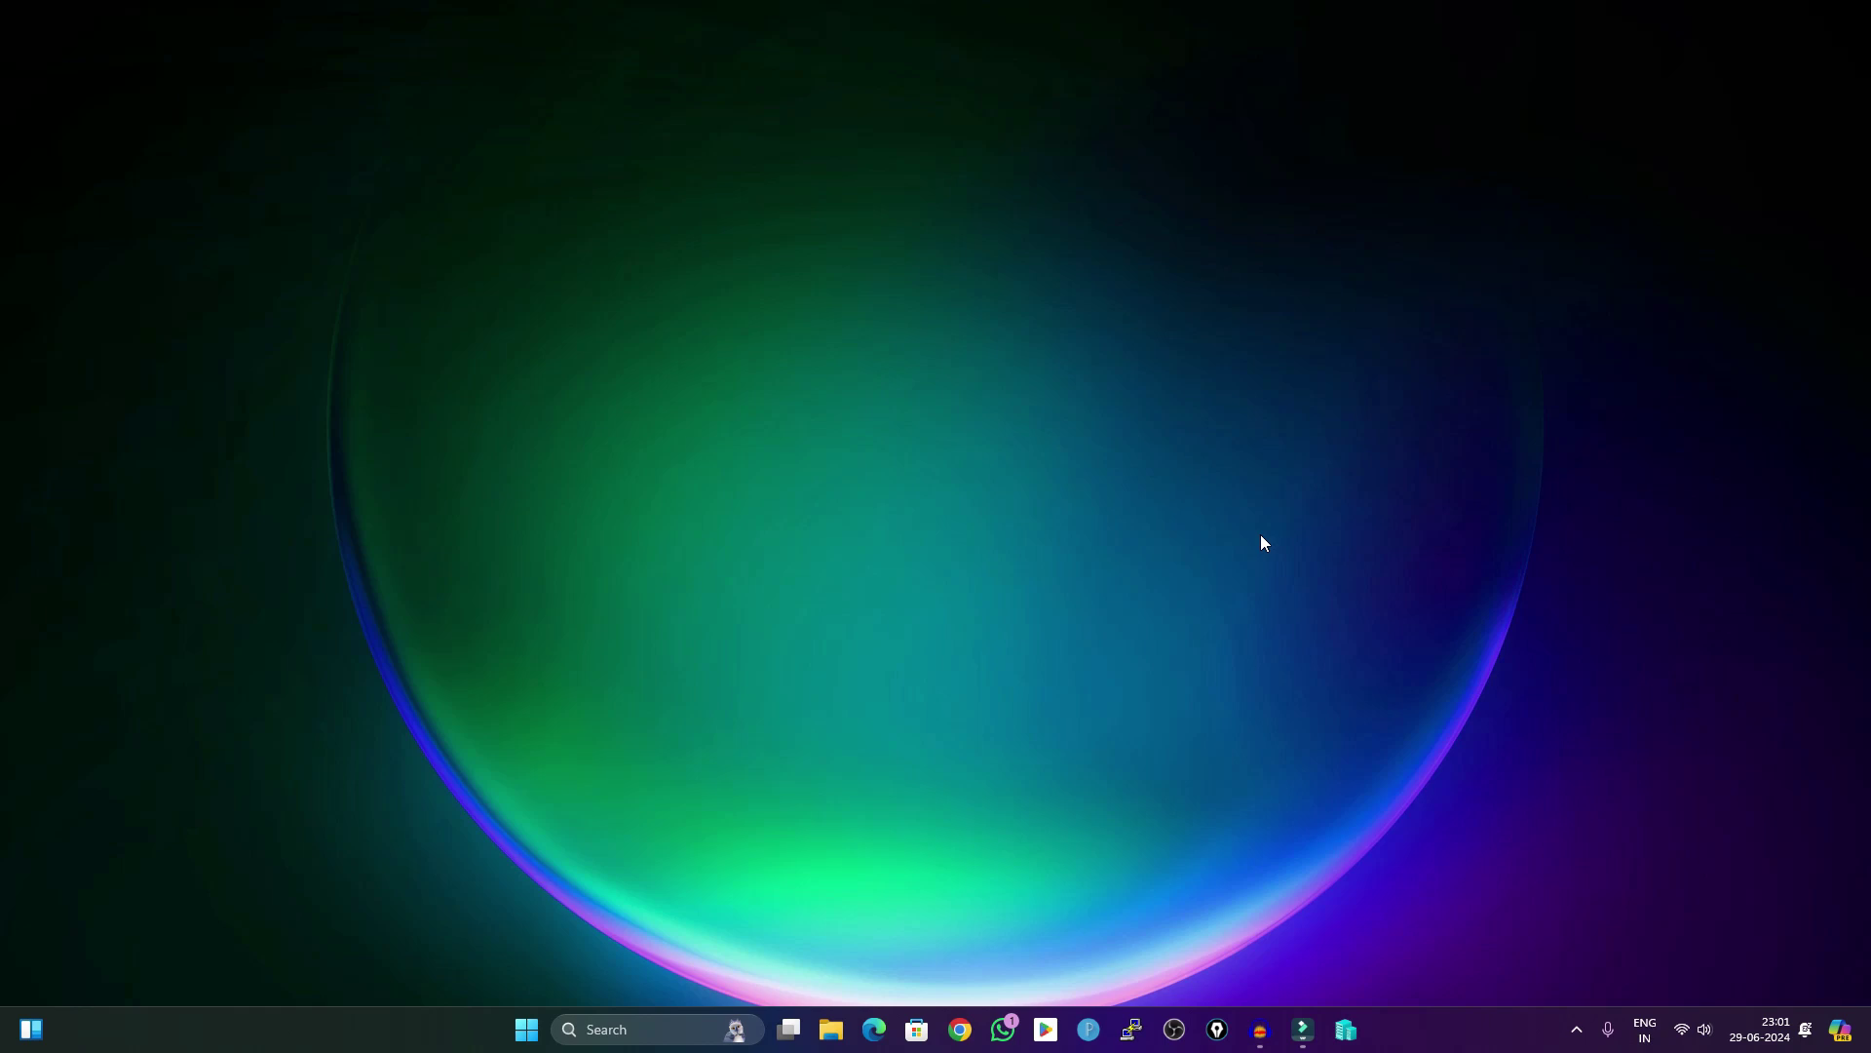
# - Launch Disk Cleanup with the Run command cleanmgr and choose the Youtube (F:) drive
pyautogui.press('super+r')
pyautogui.write('cleanmgr')
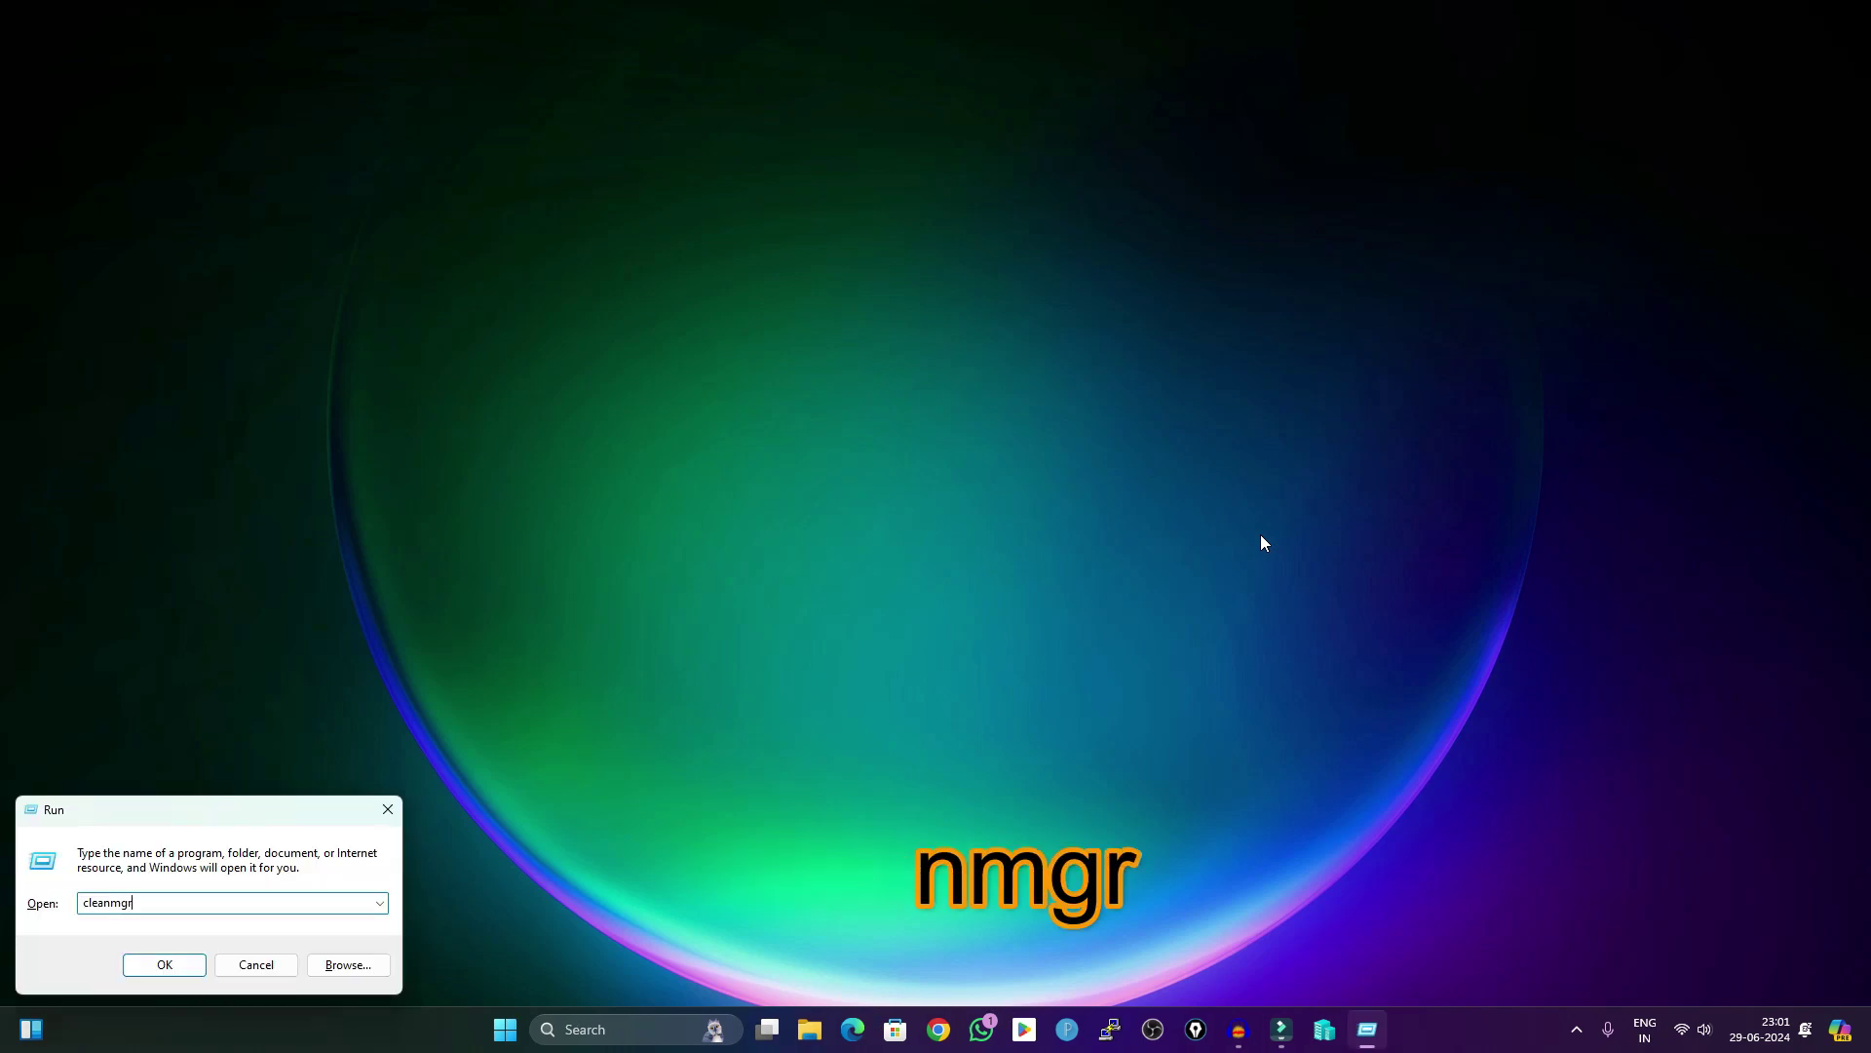
pyautogui.press('Return')
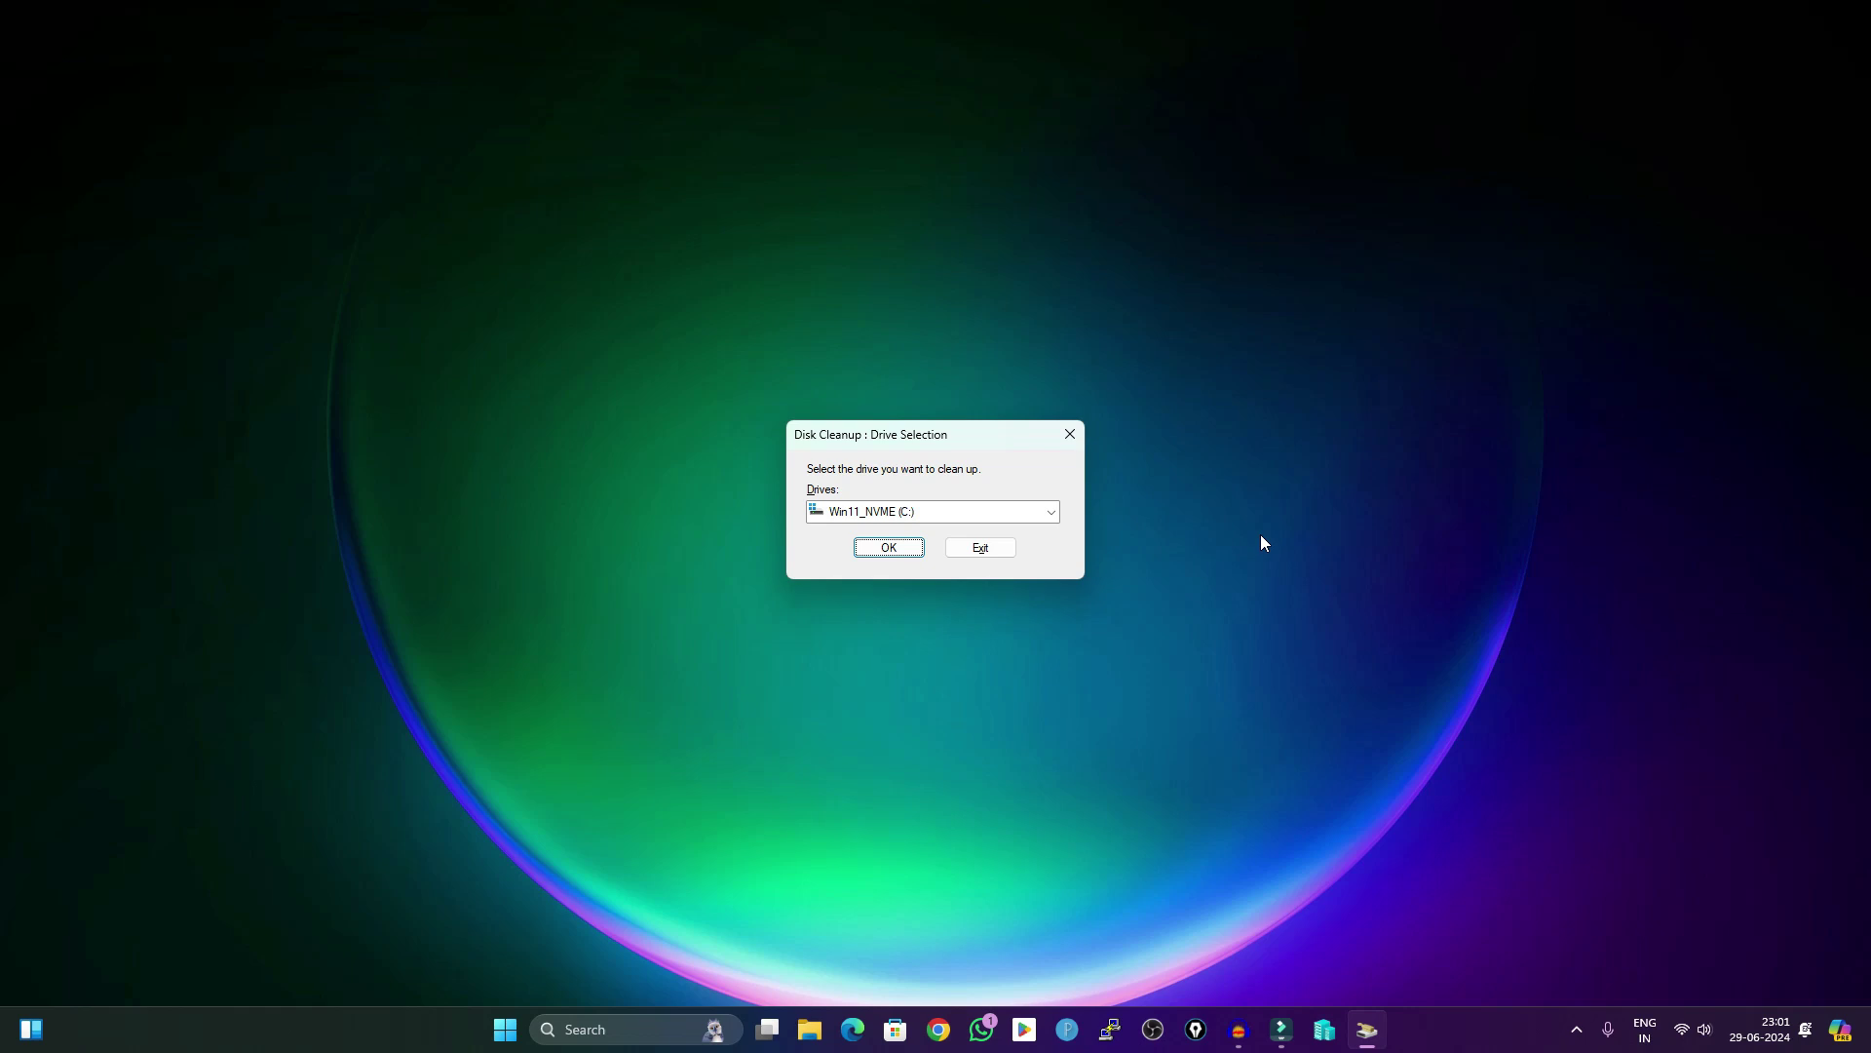
pyautogui.click(908, 514)
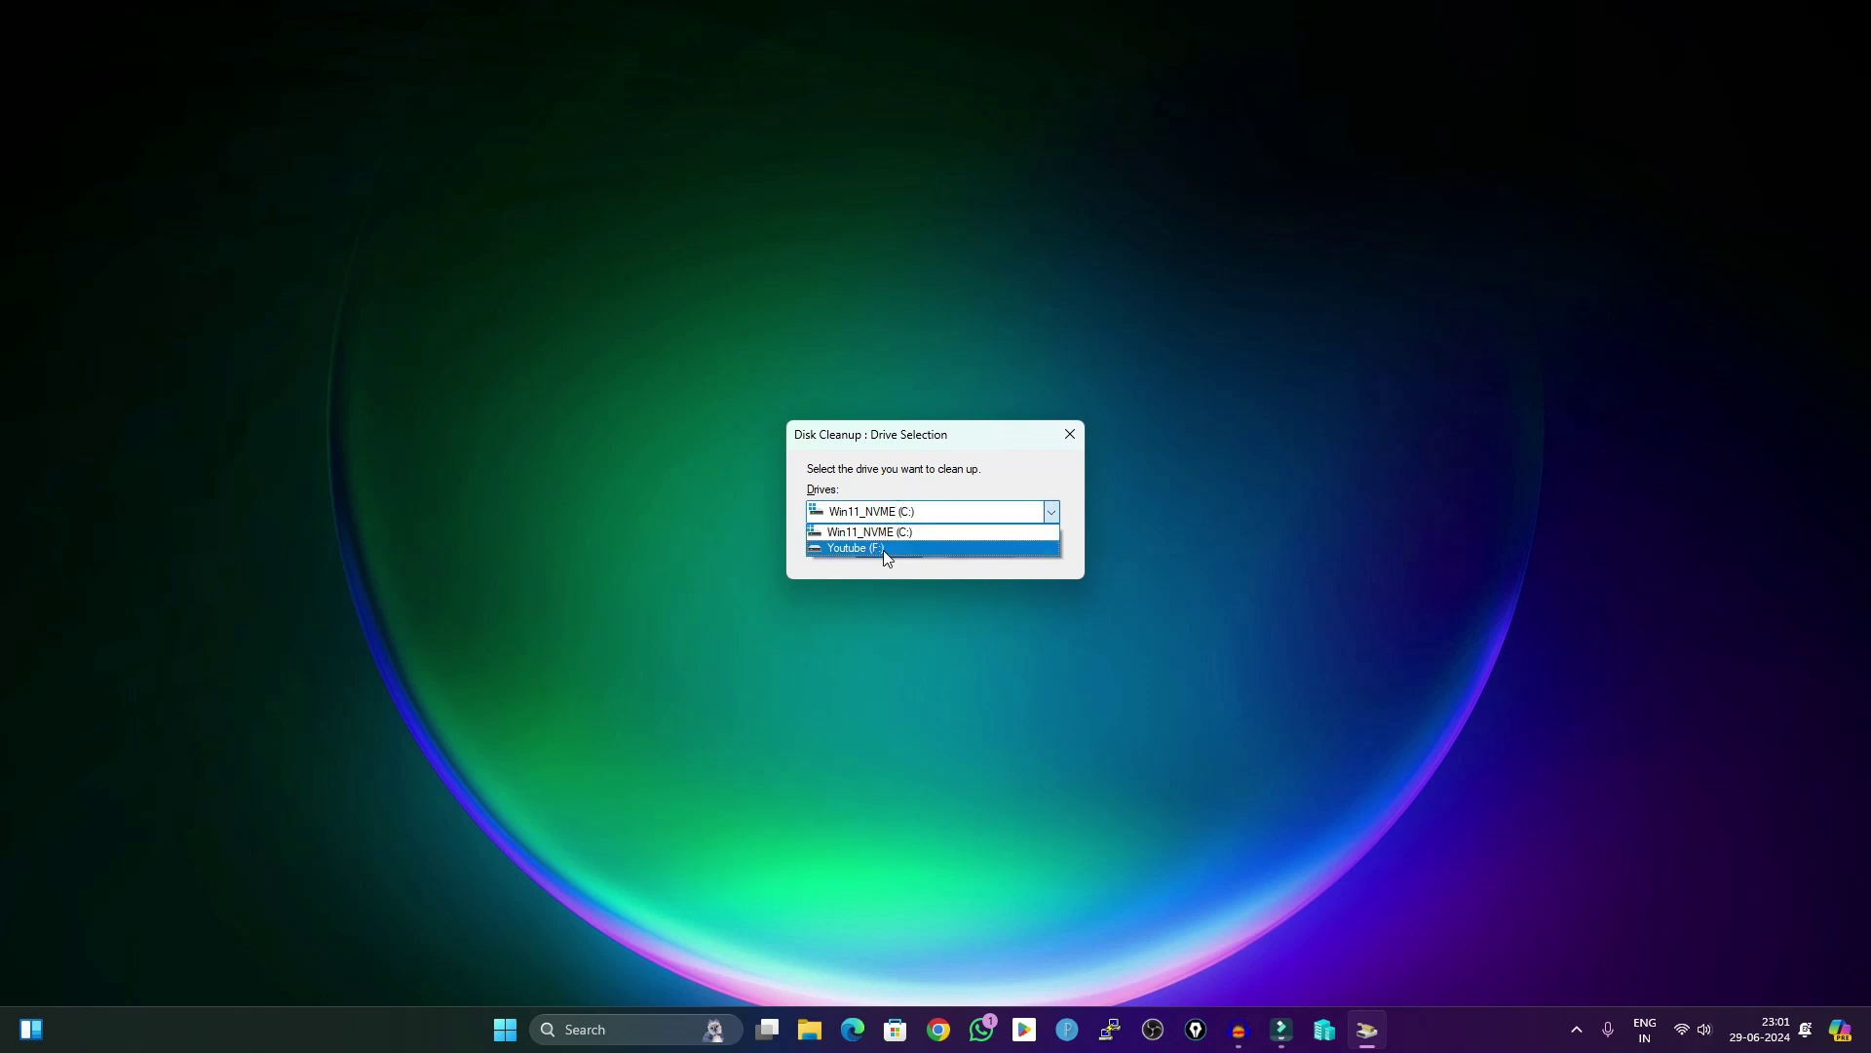
pyautogui.click(883, 549)
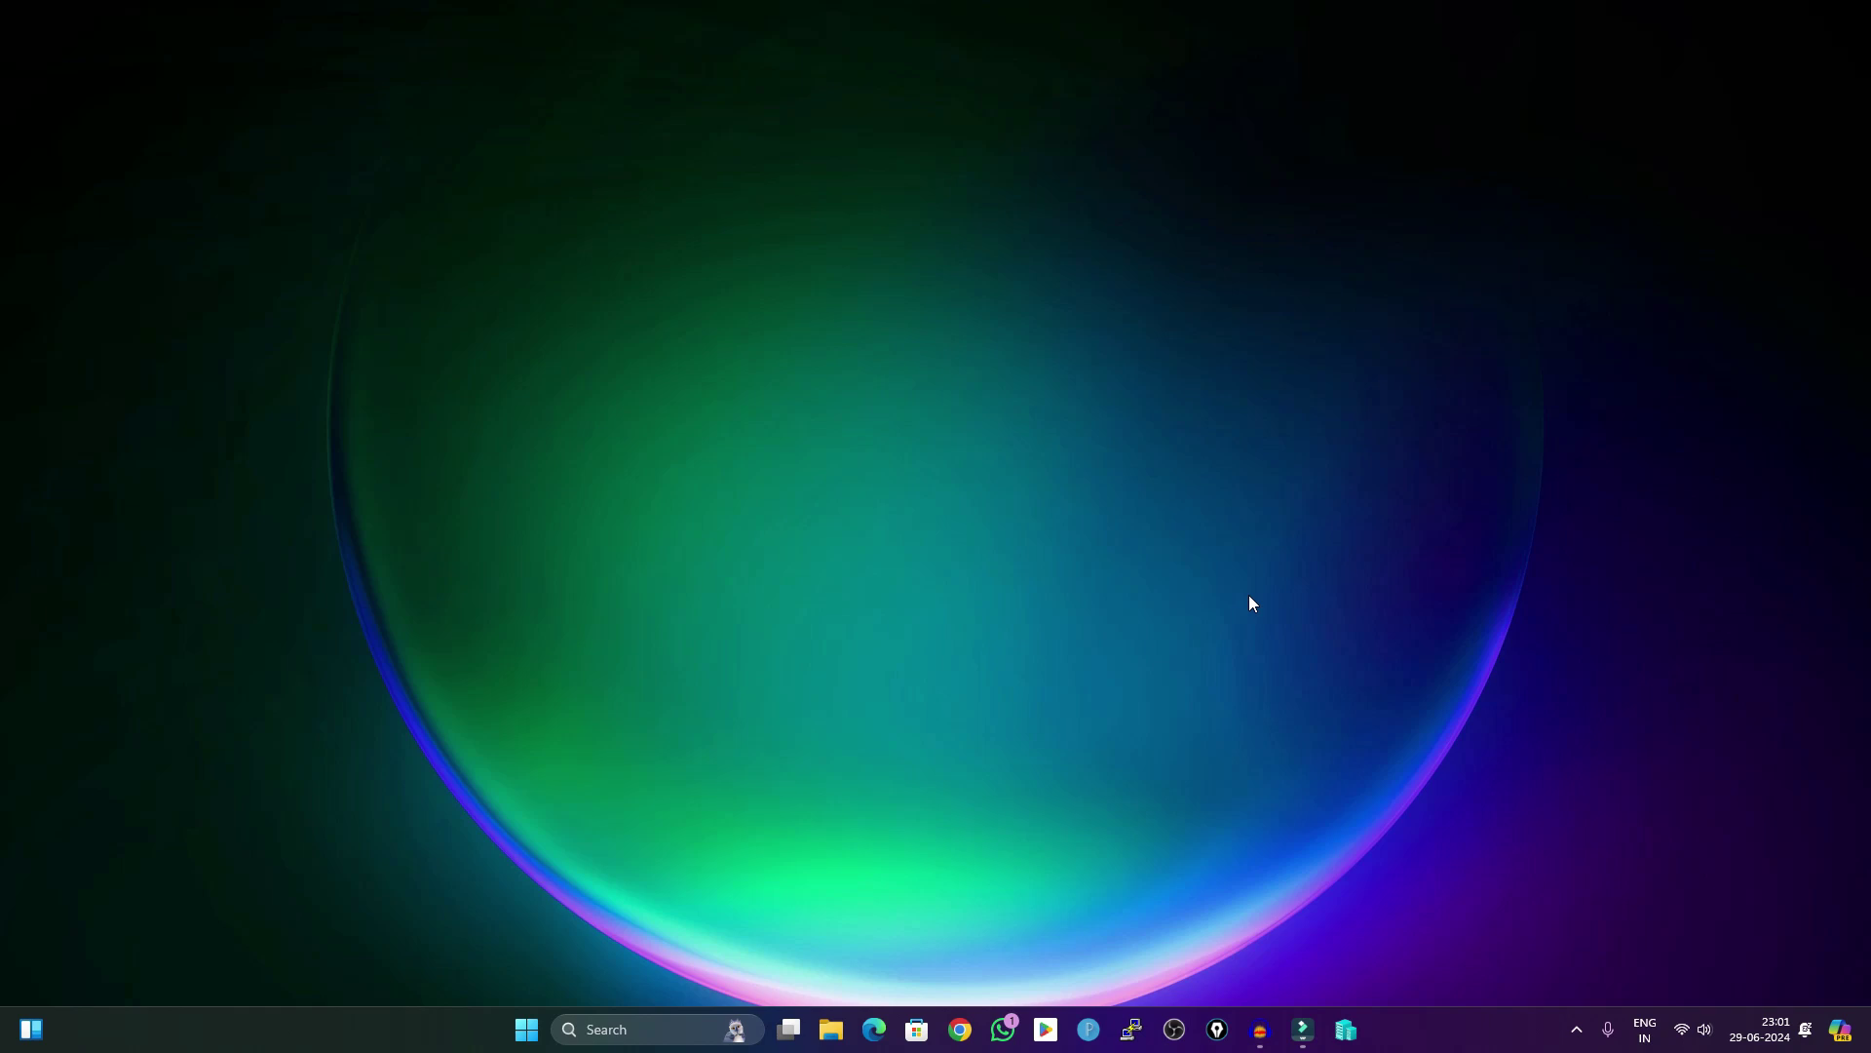
# - Open the User Accounts dialog with the Run command control userpasswords2 and move it nearer the desktop's centre
pyautogui.press('super+r')
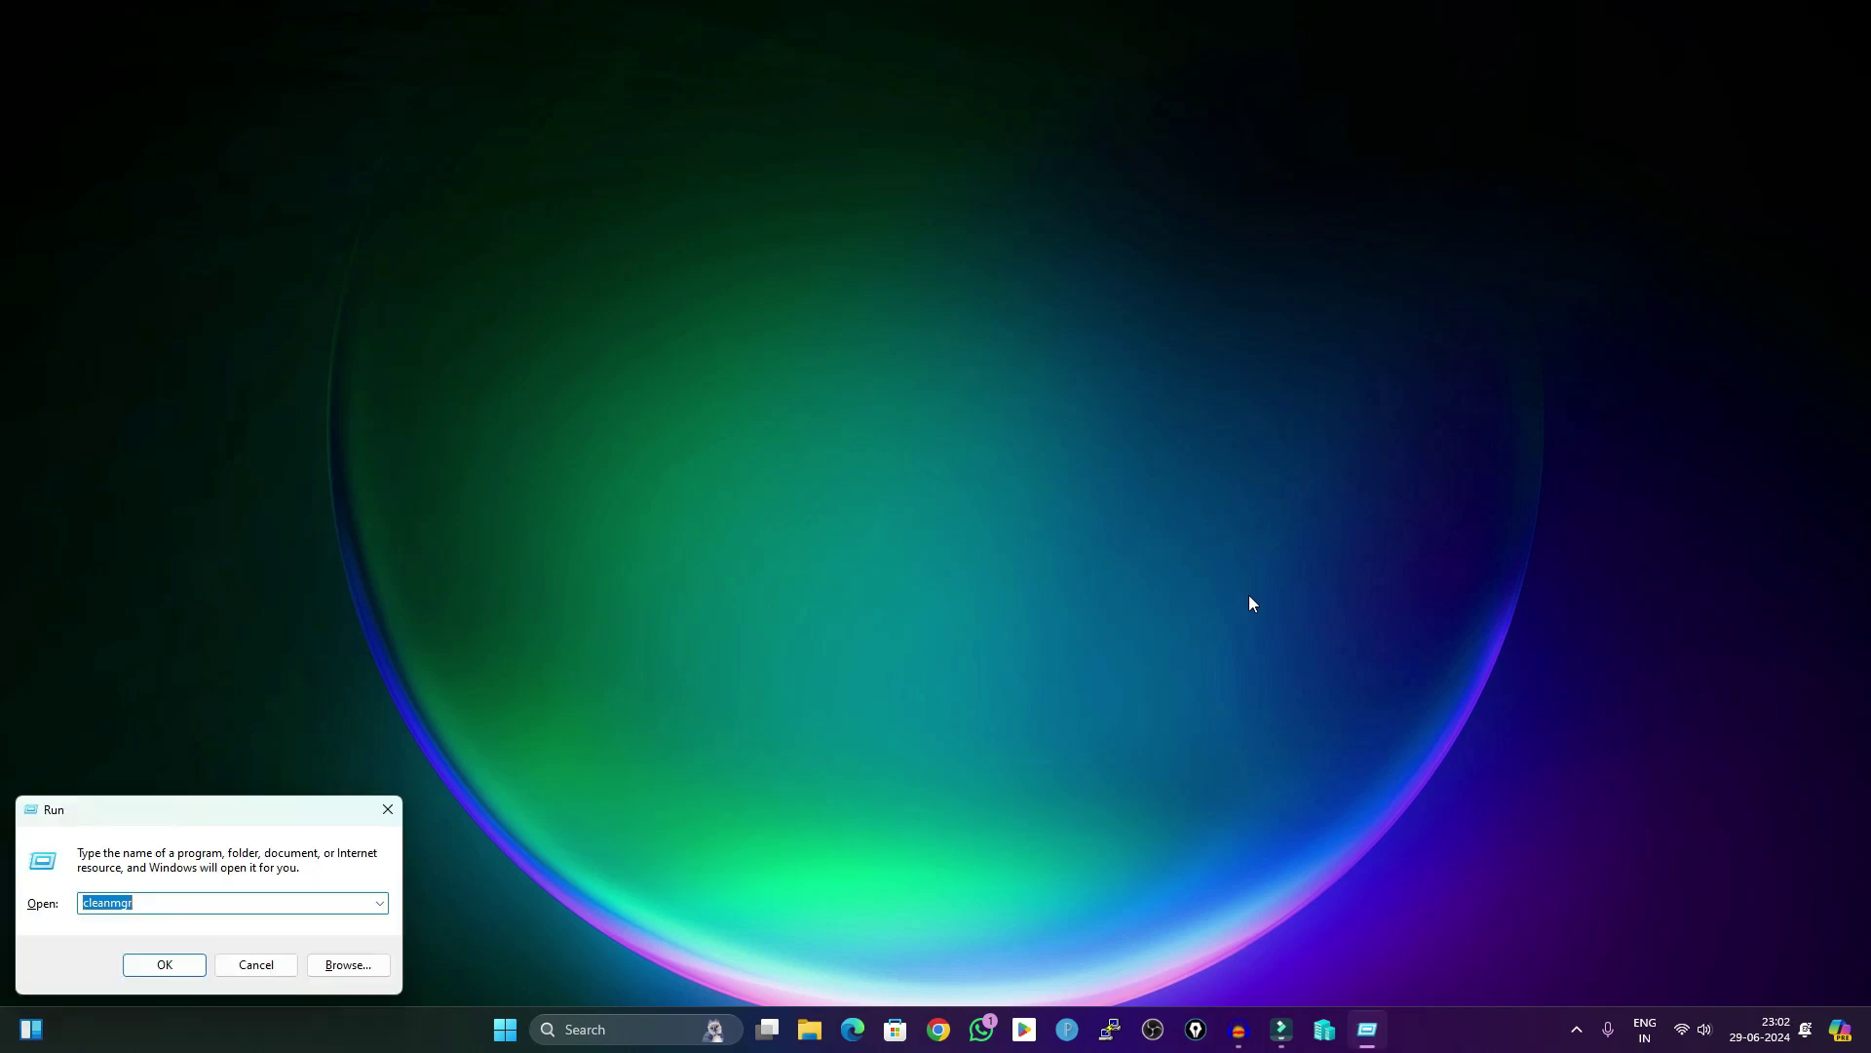
pyautogui.press('BackSpace')
pyautogui.write('control')
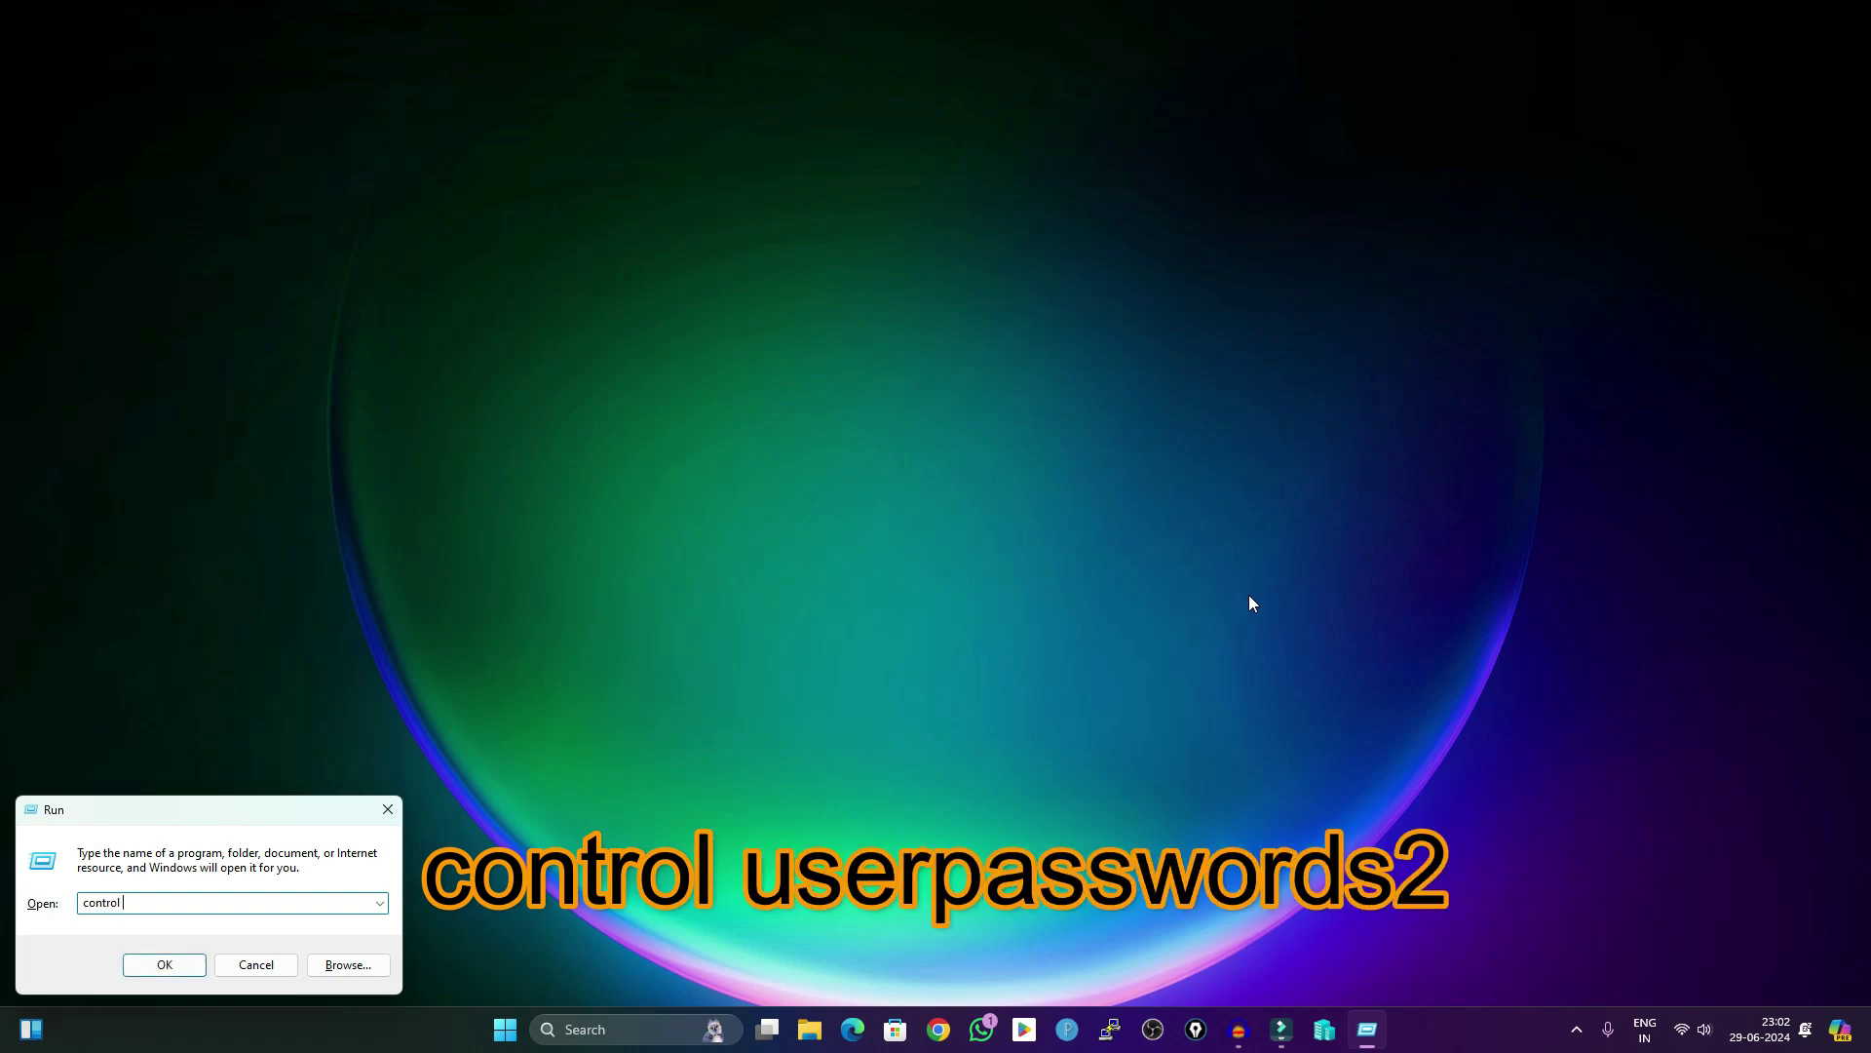
pyautogui.write(' userpasswords2')
pyautogui.press('Return')
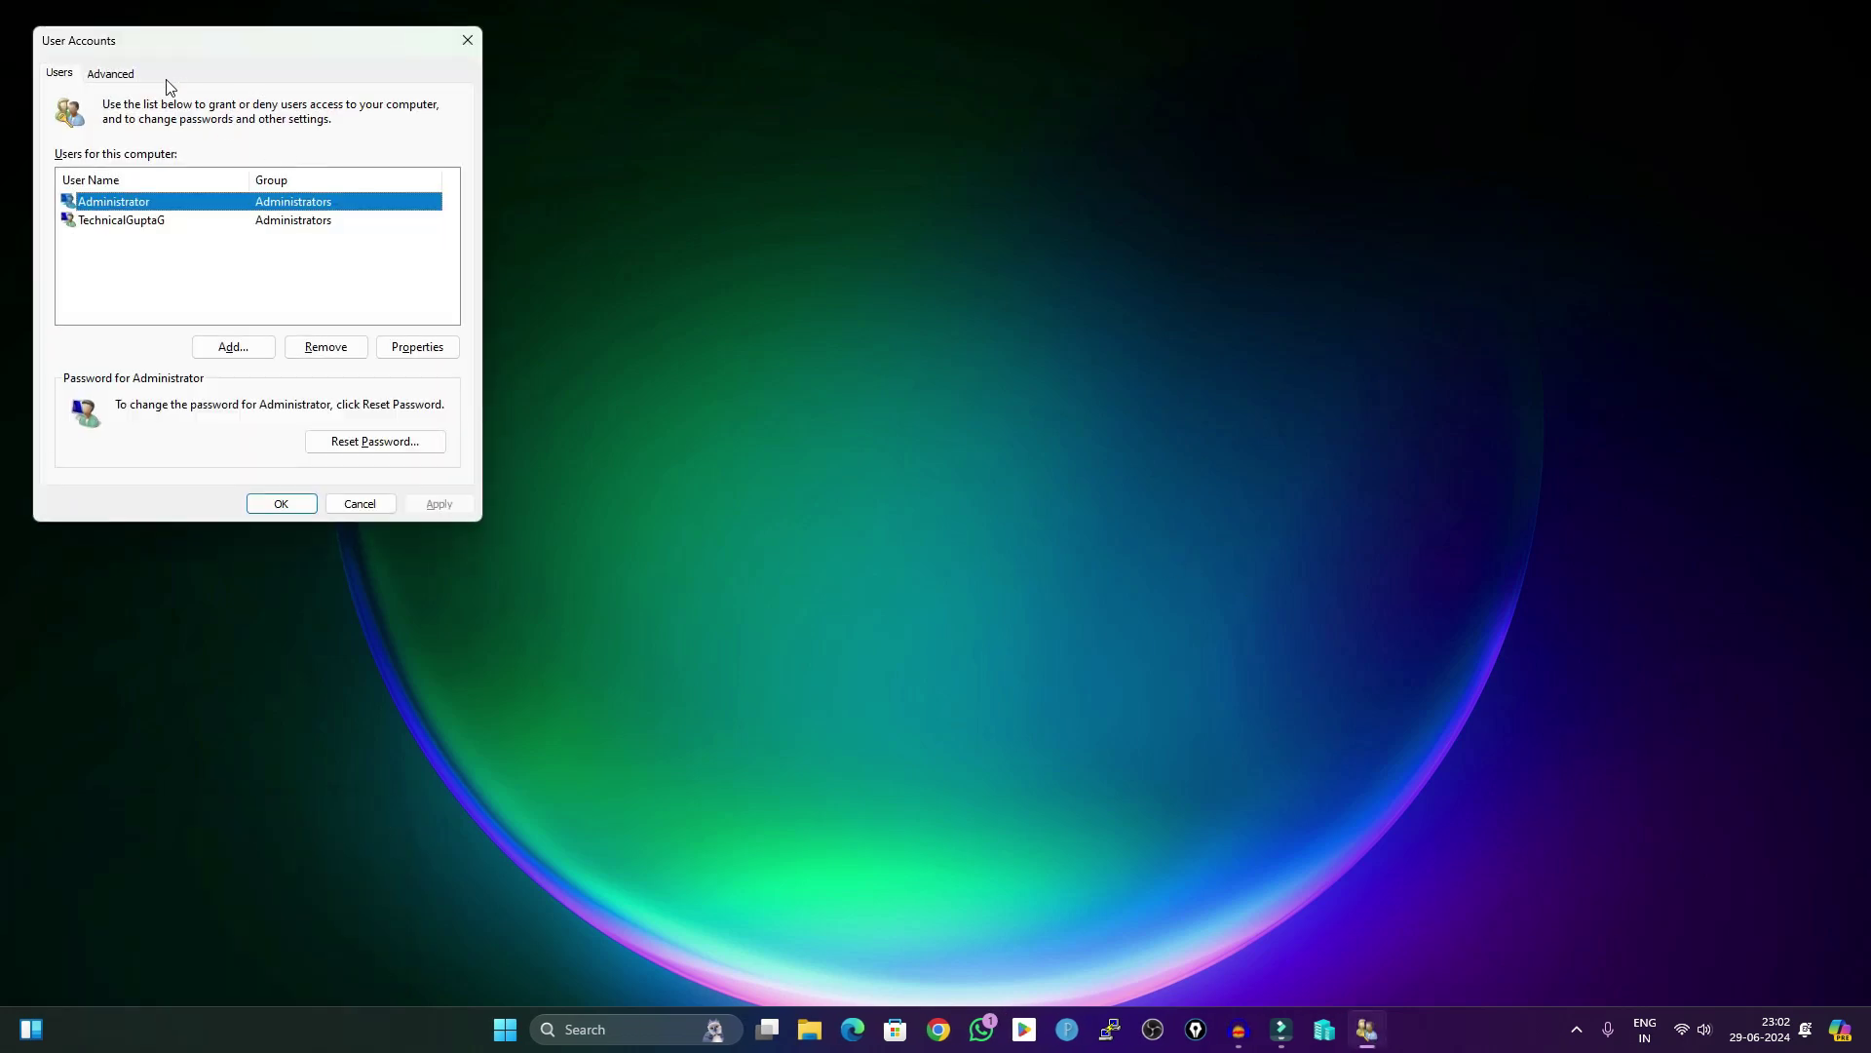
pyautogui.moveTo(191, 48); pyautogui.dragTo(480, 130)
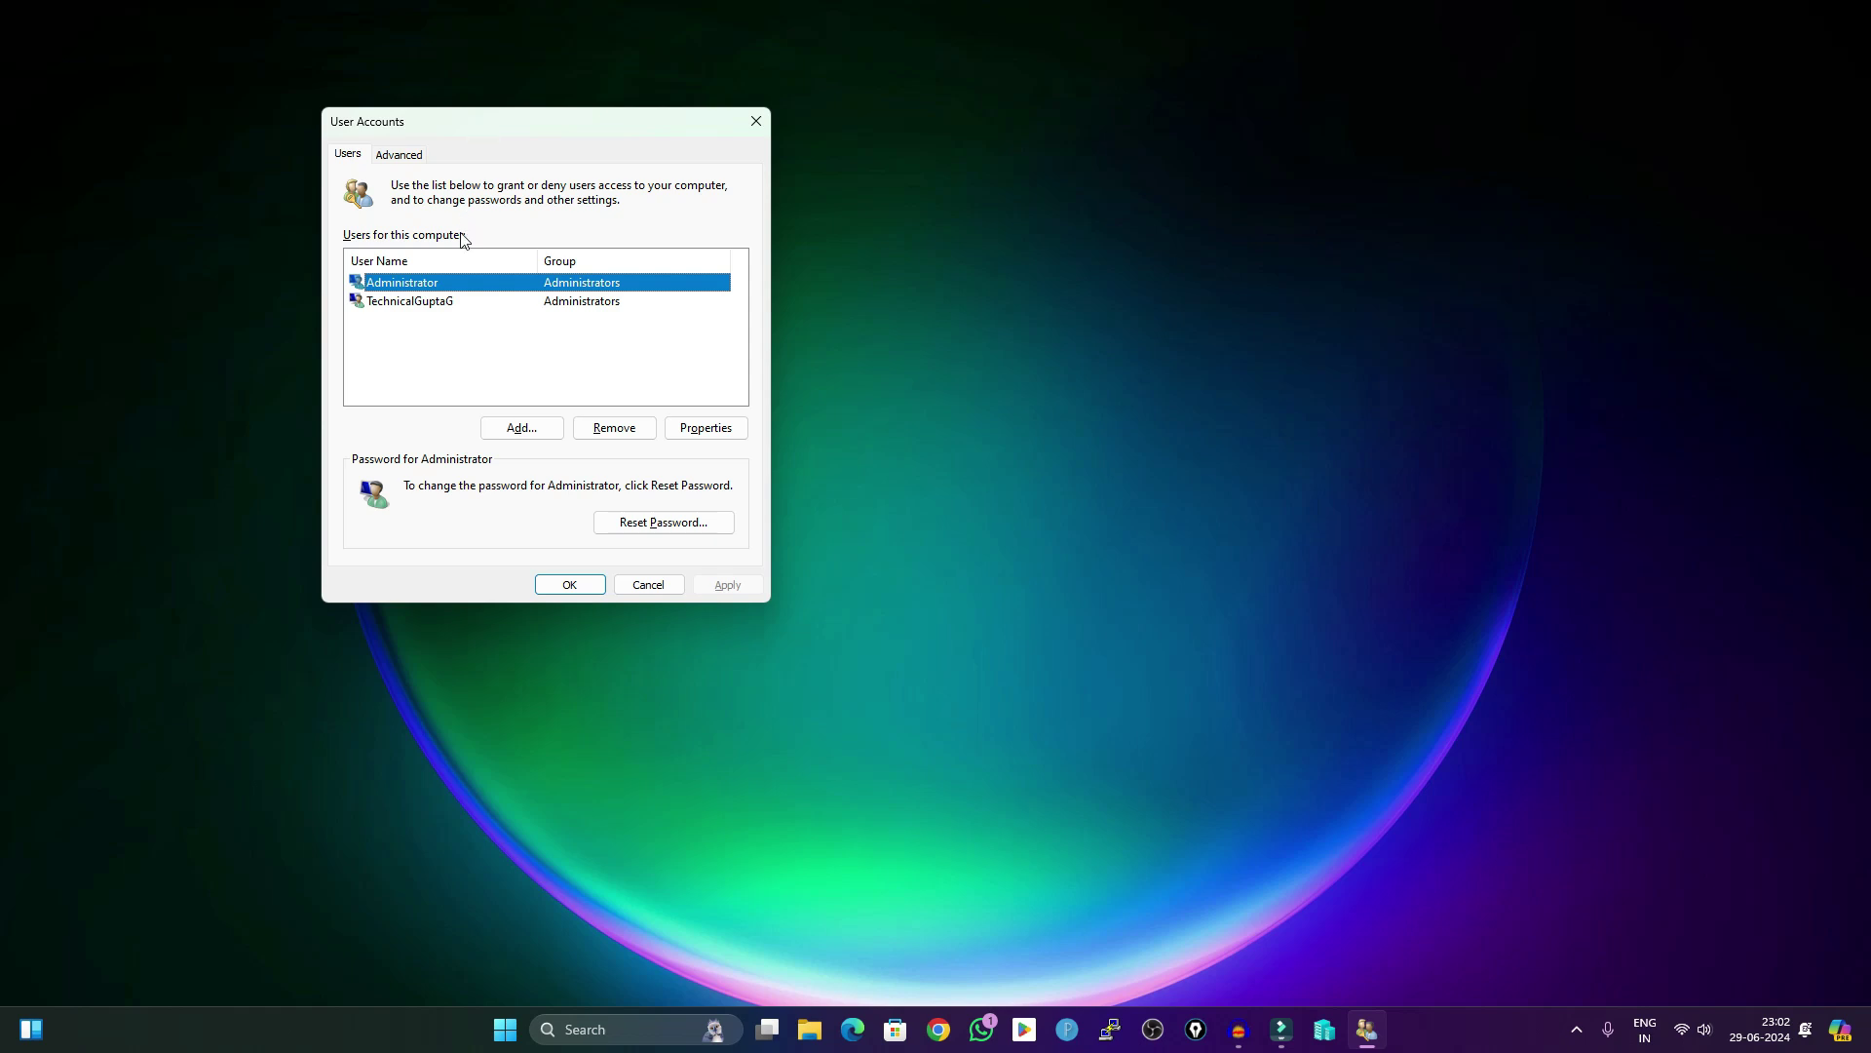
# - View the group membership options in the Administrator account's properties and close them without changes
pyautogui.click(705, 430)
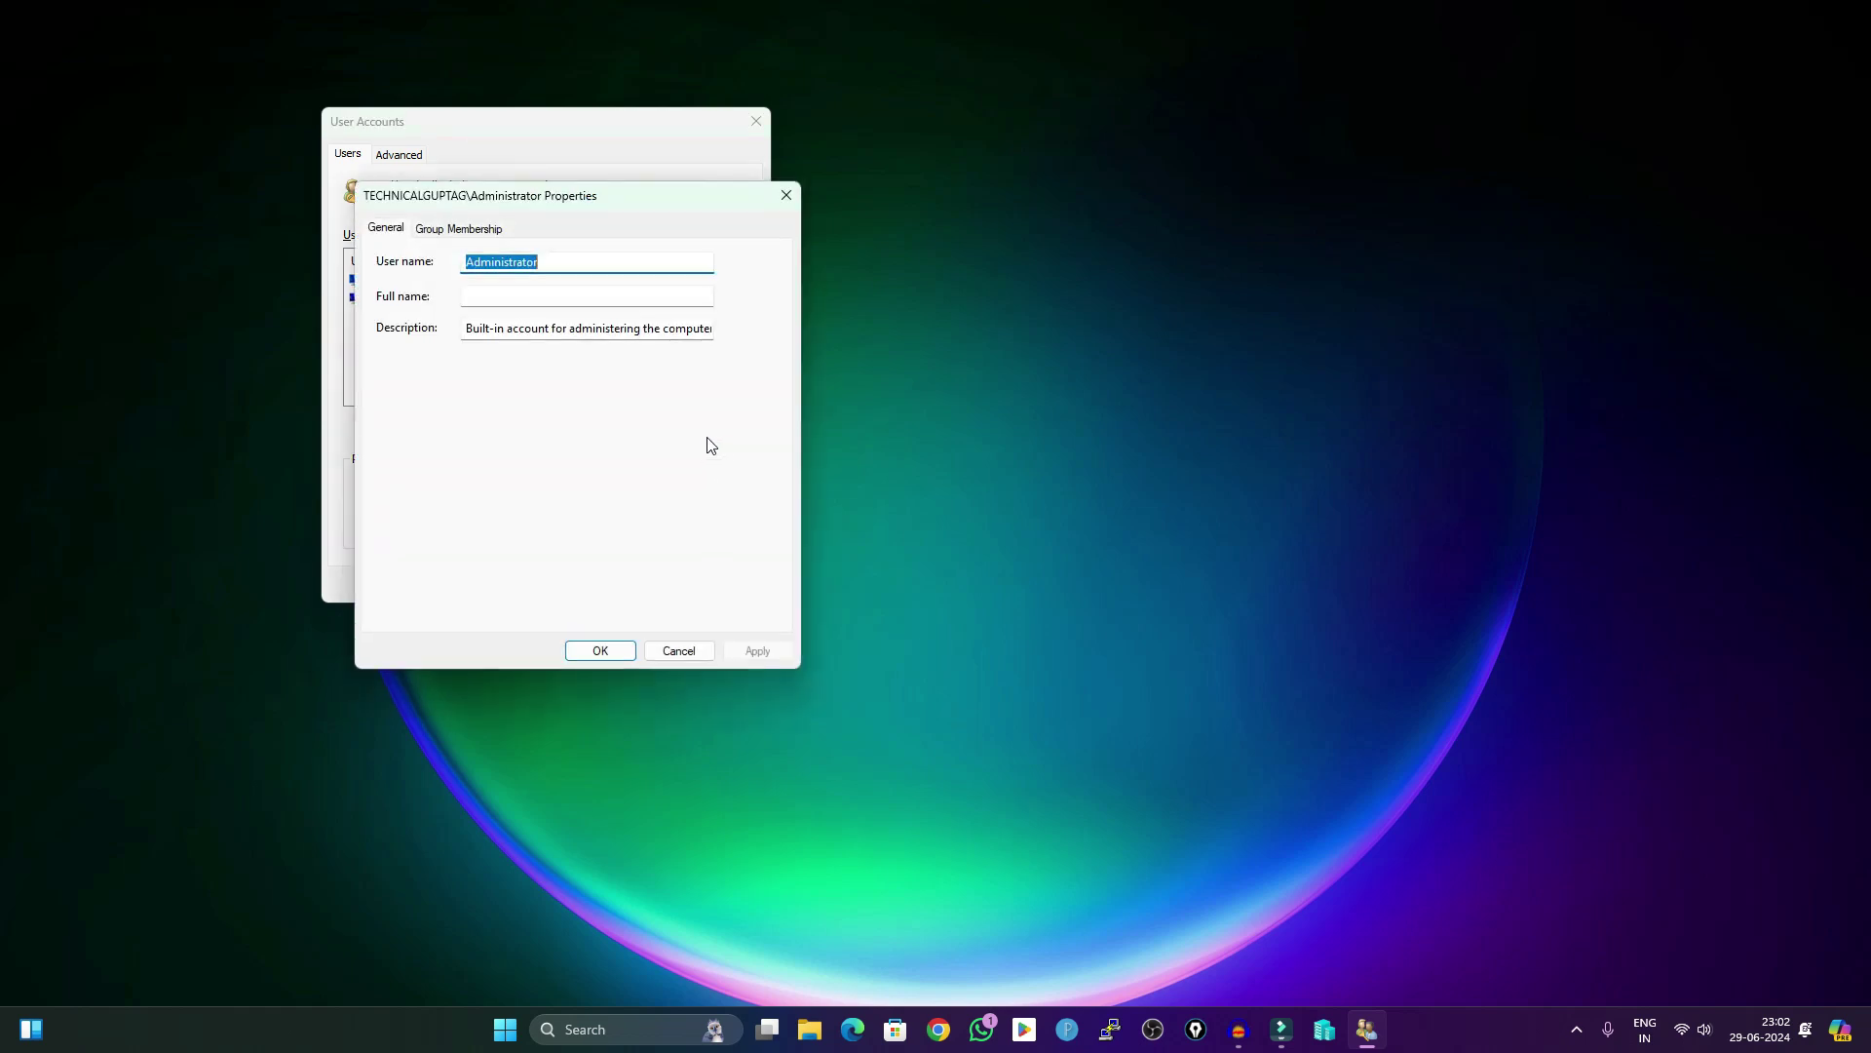
pyautogui.click(456, 230)
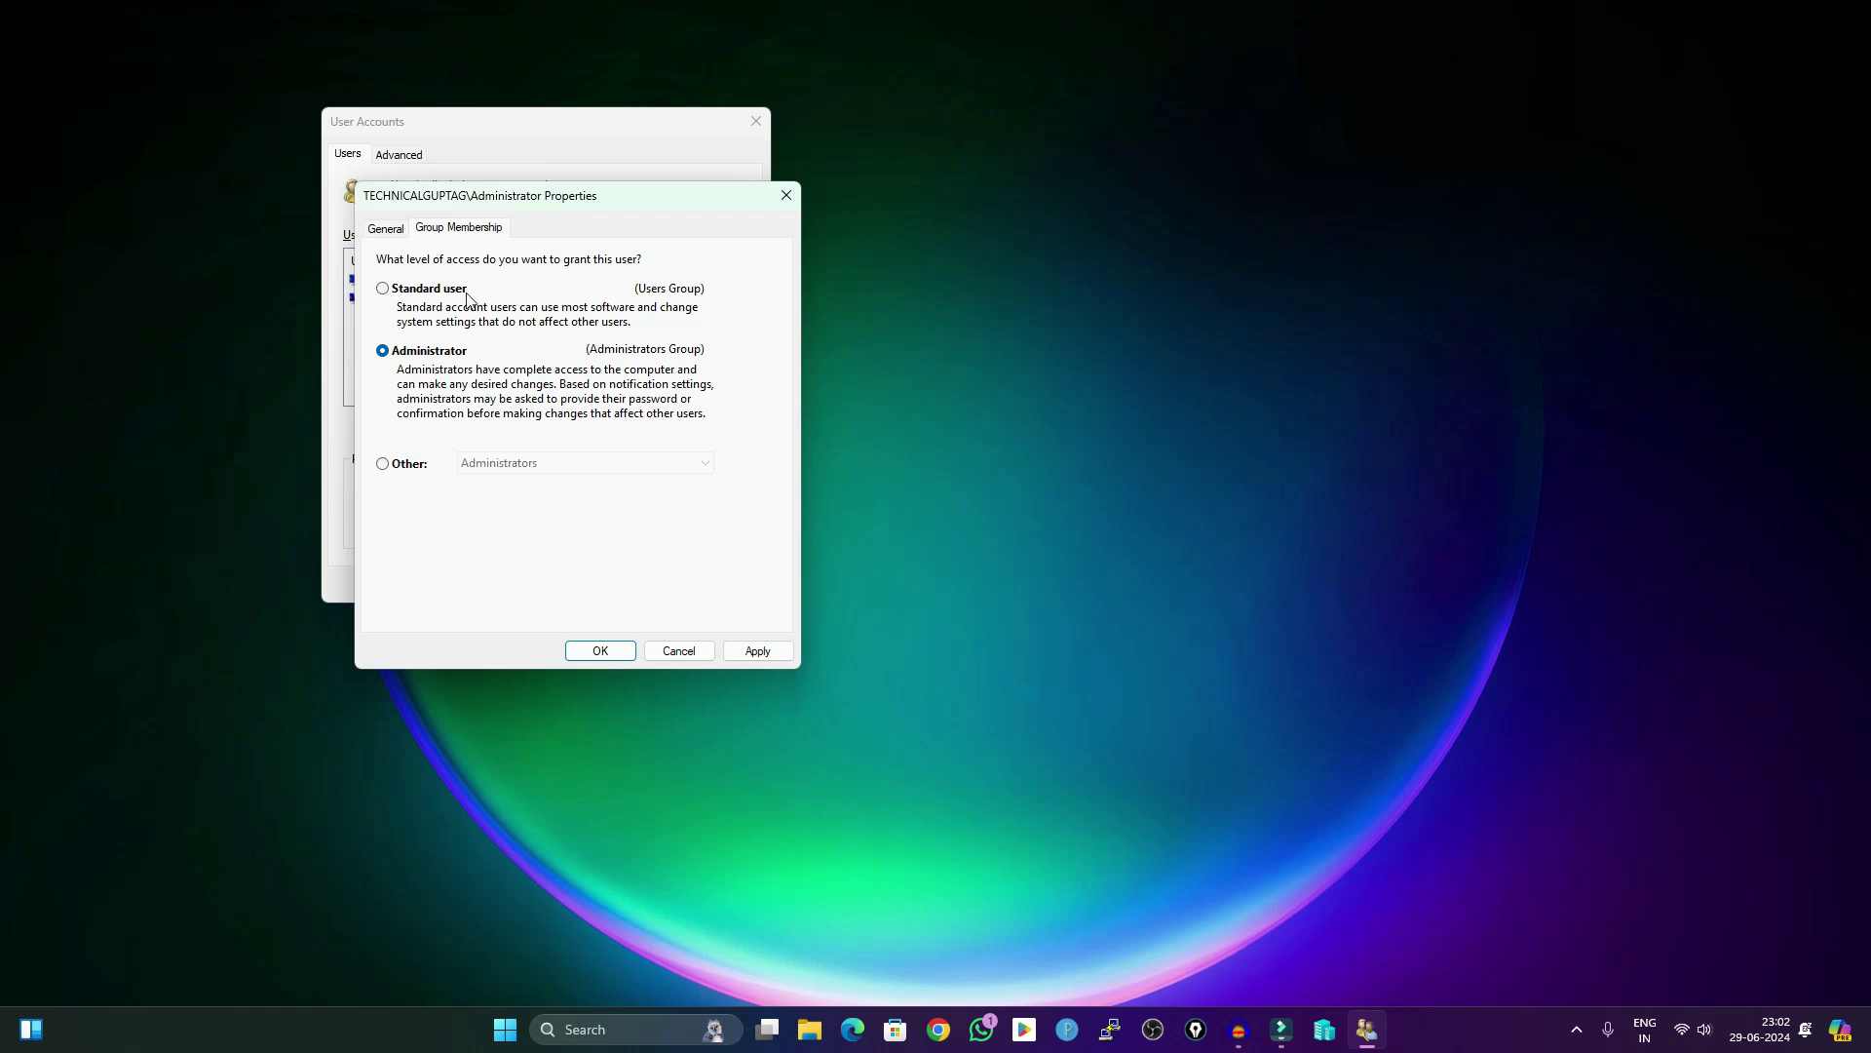
pyautogui.click(680, 651)
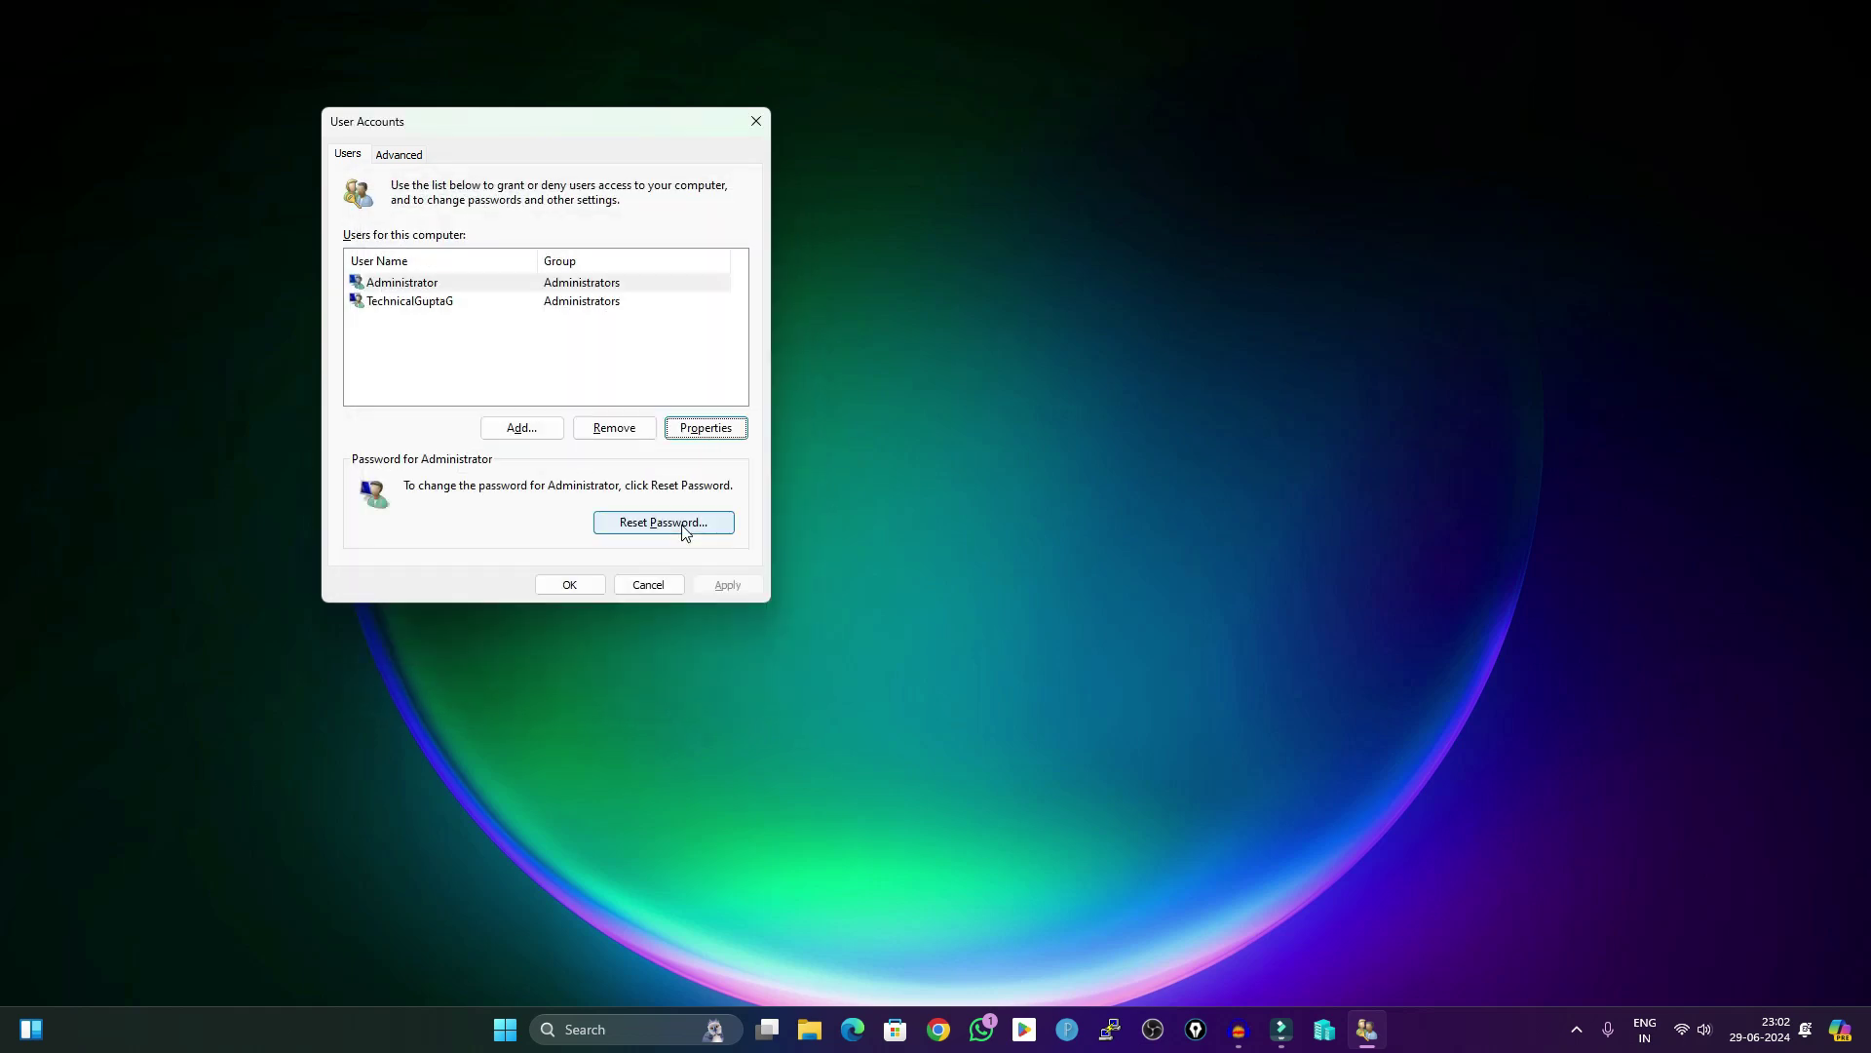
# - Open Local Users and Groups through advanced user management in User Accounts and reposition its window
pyautogui.click(407, 156)
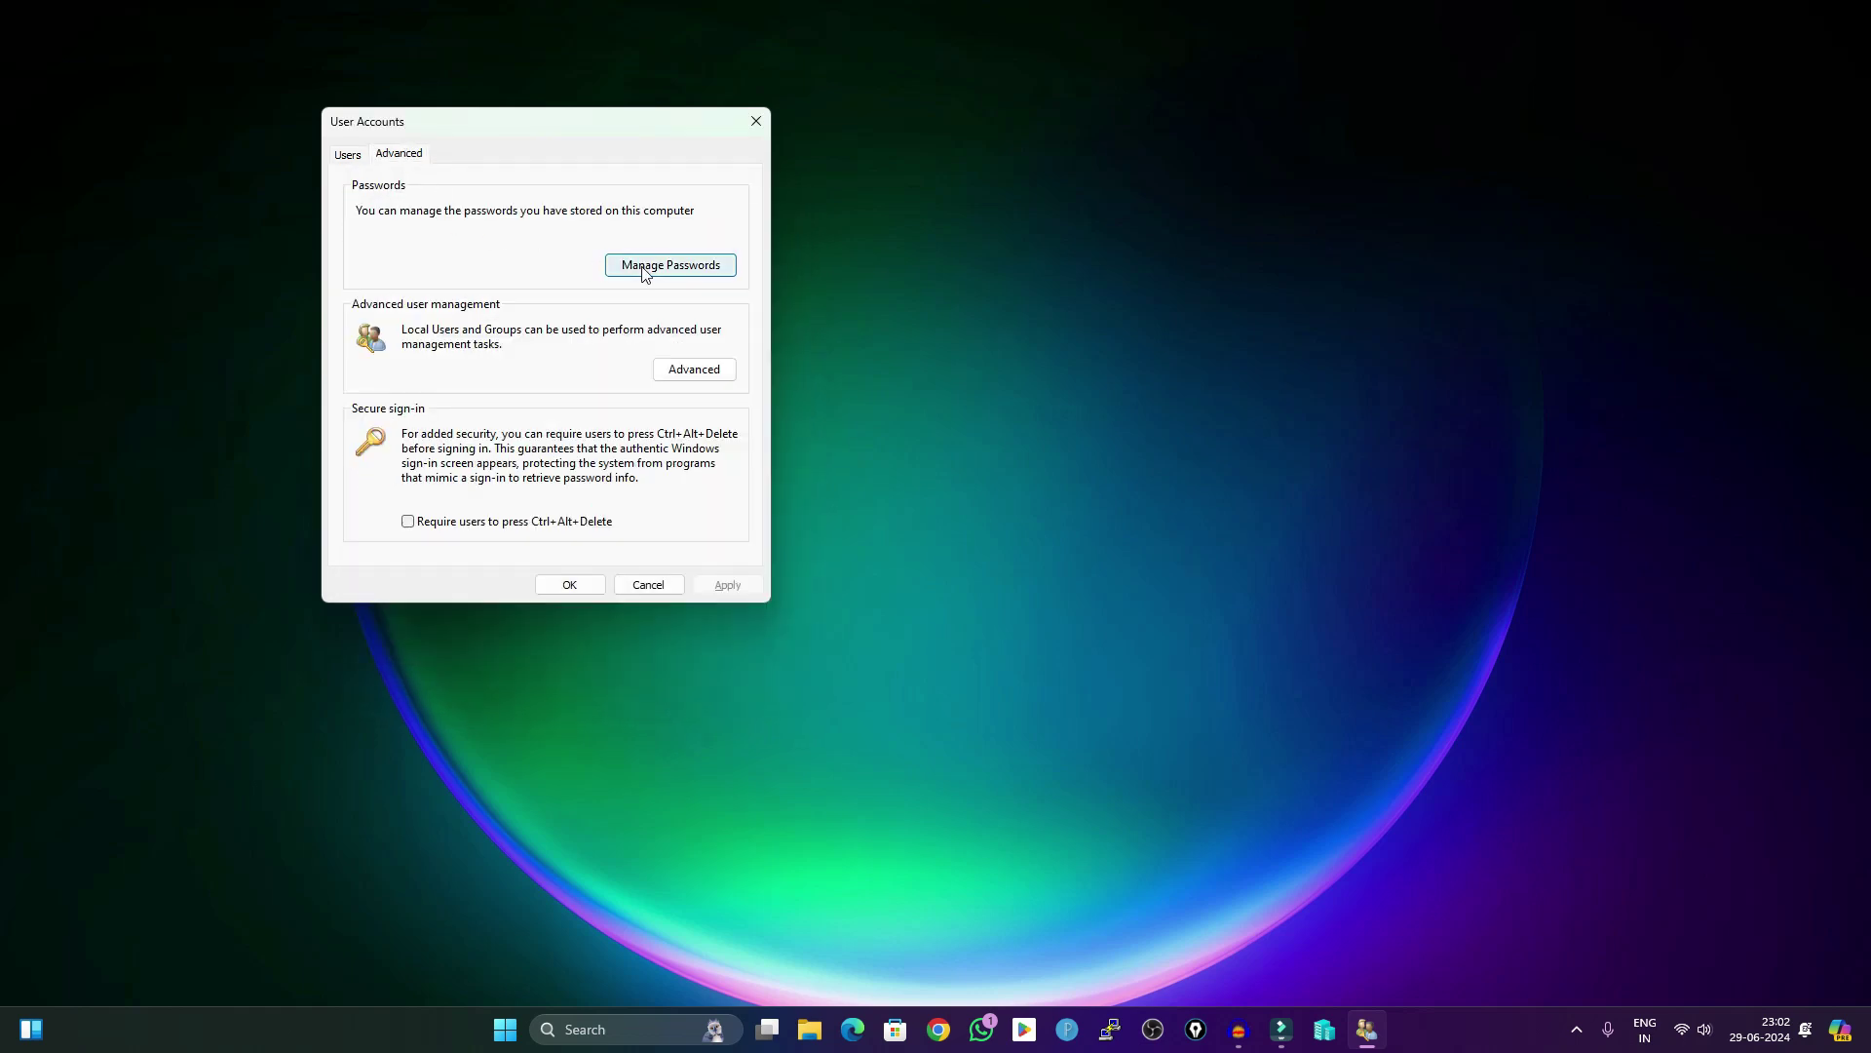
pyautogui.click(682, 369)
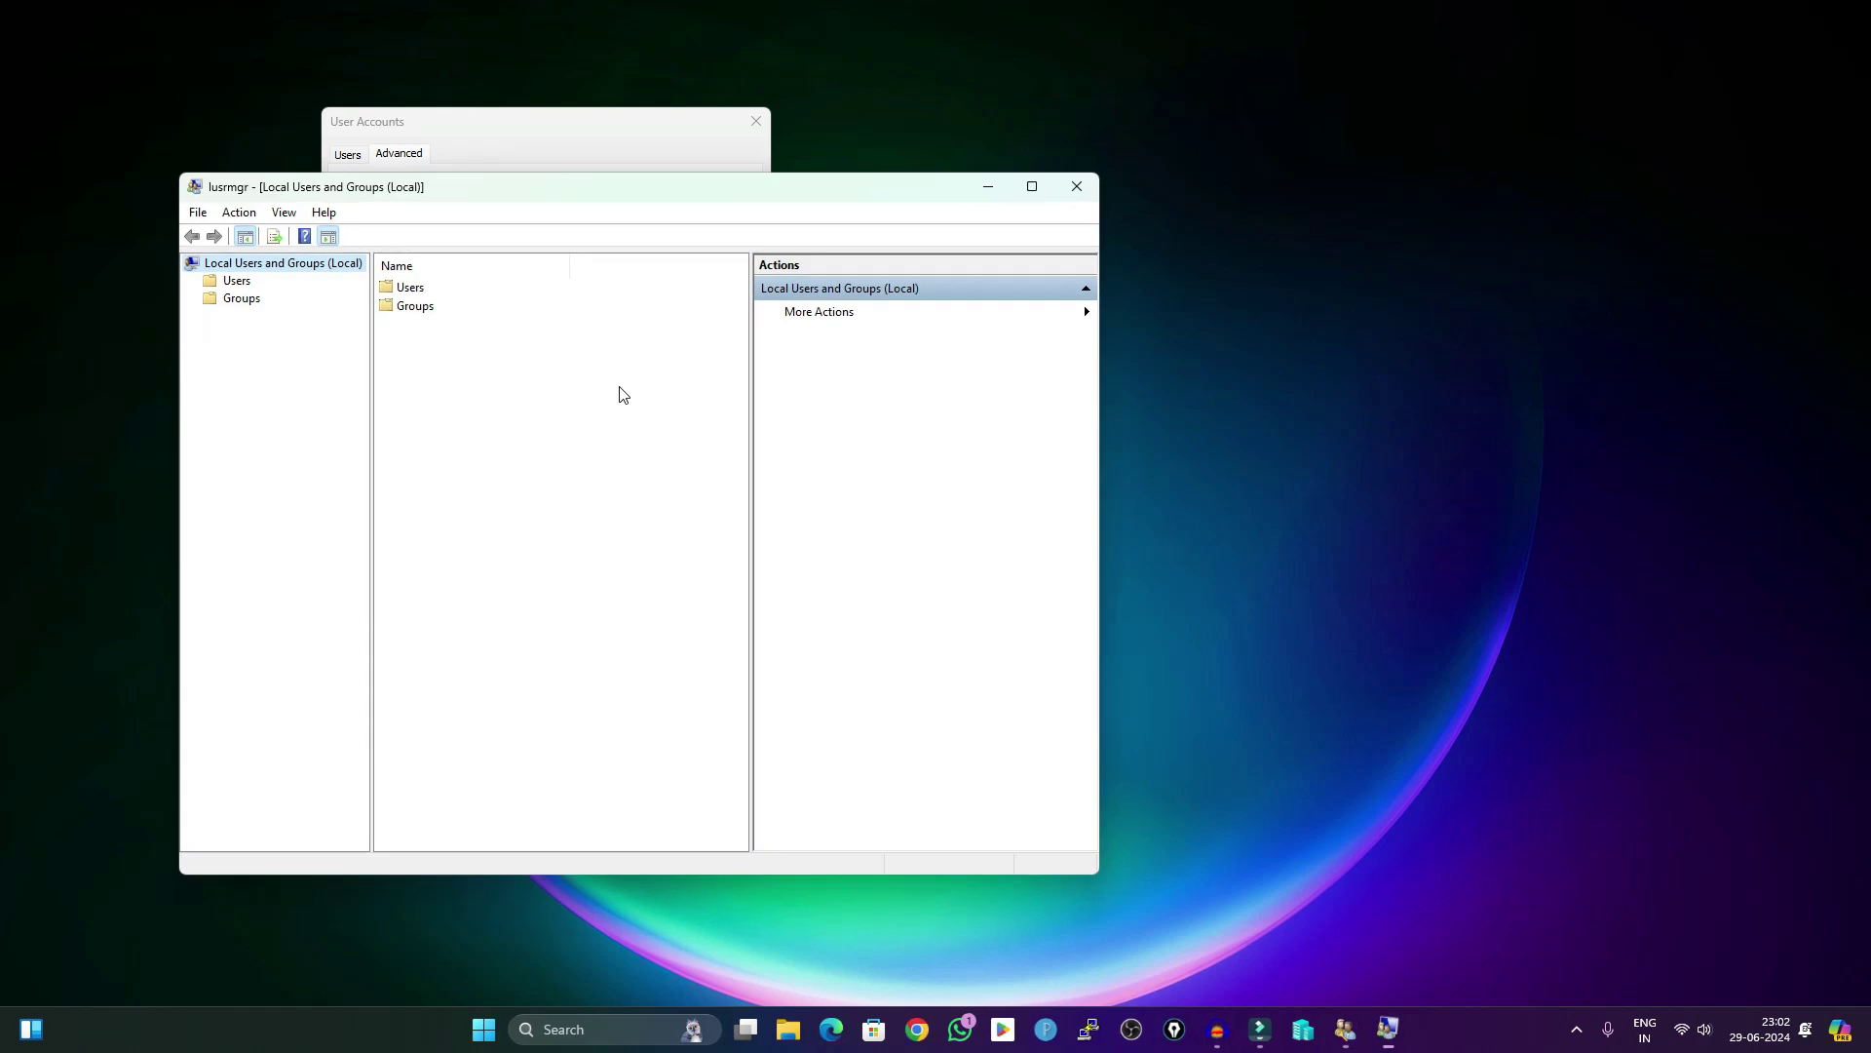
pyautogui.moveTo(539, 192); pyautogui.dragTo(823, 205)
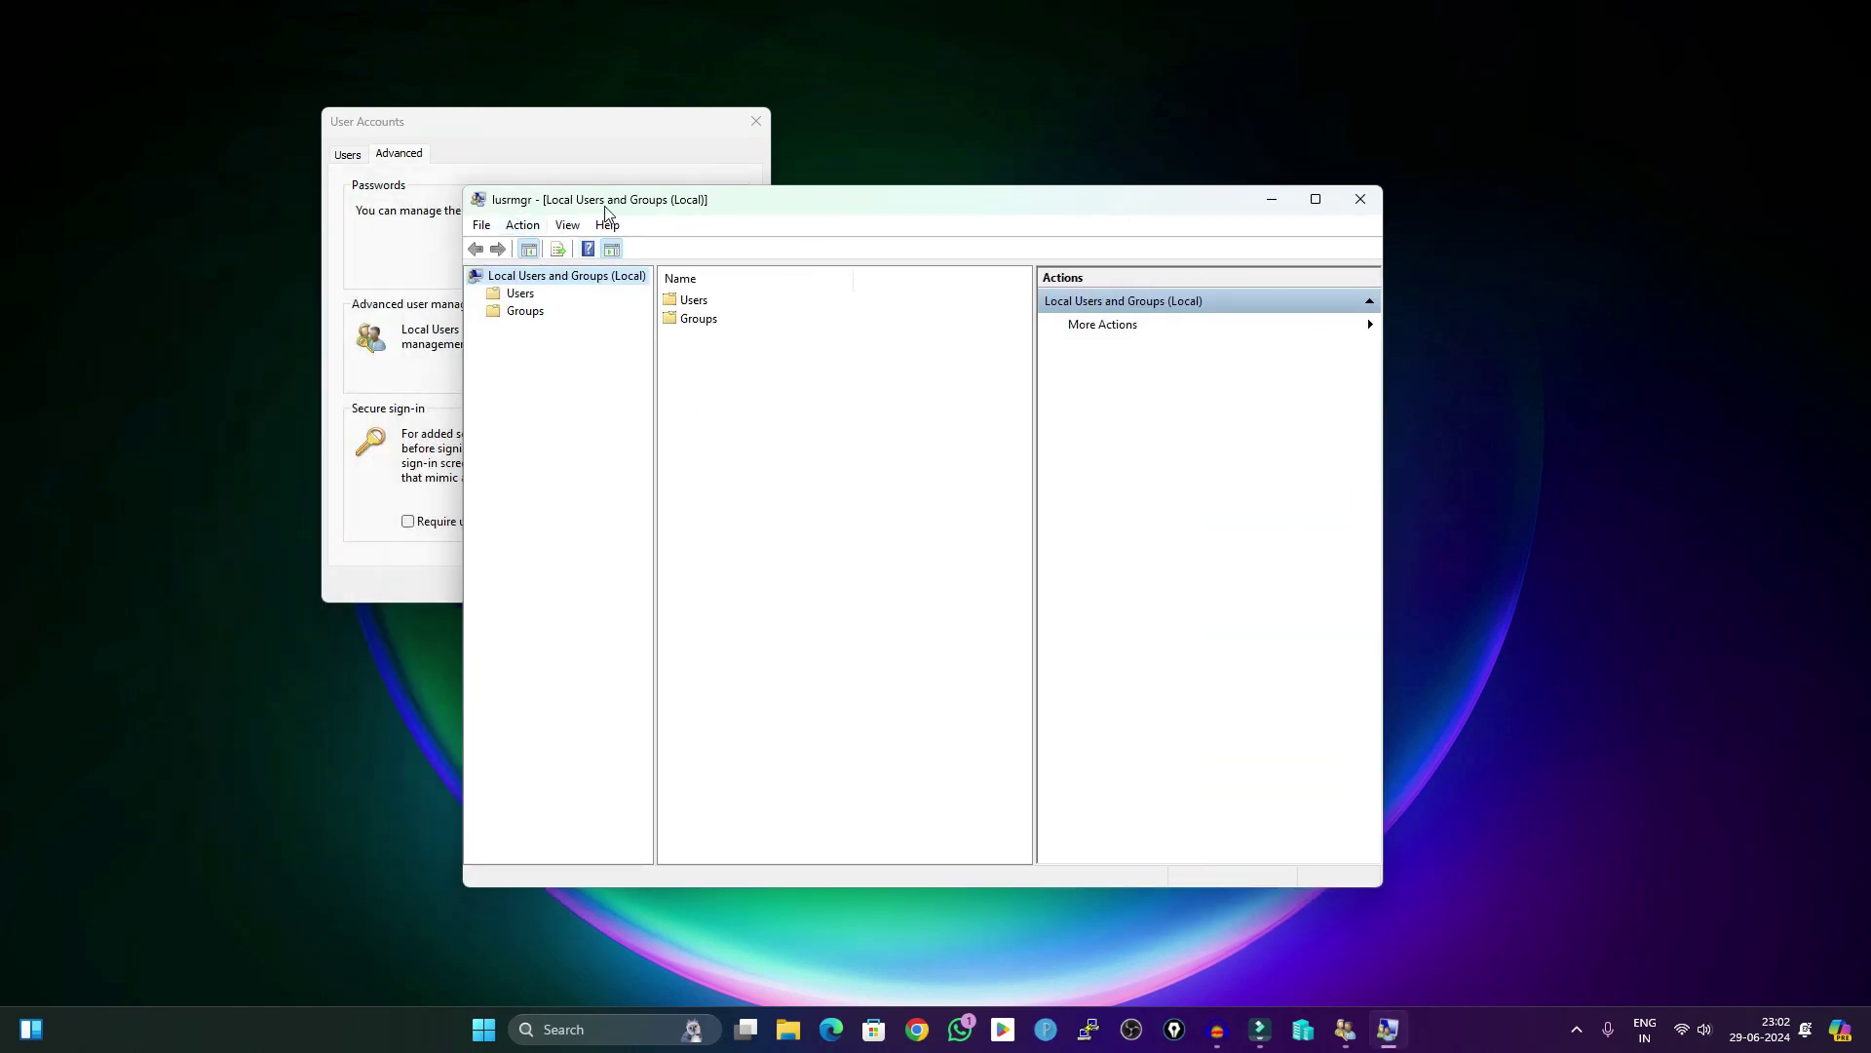
pyautogui.click(766, 124)
pyautogui.moveTo(781, 201); pyautogui.dragTo(777, 146)
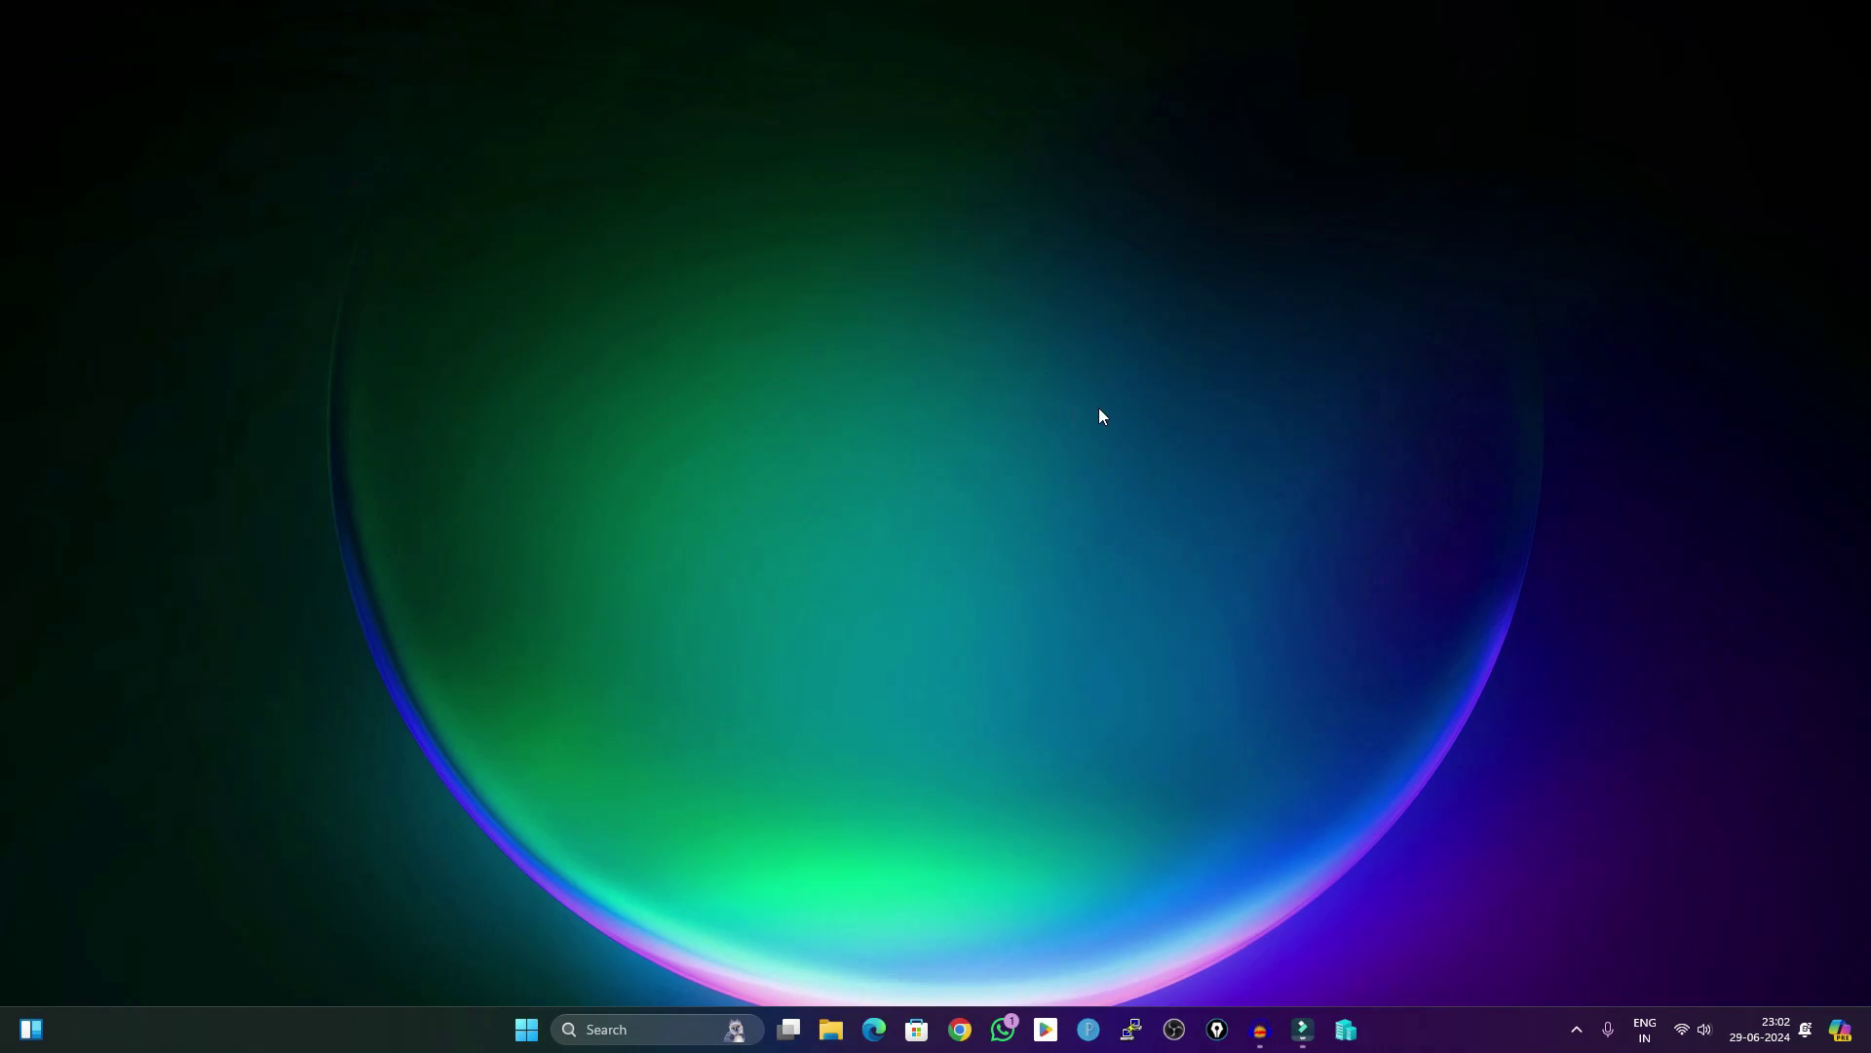
# - Launch Local Users and Groups directly with the Run command lusrmgr.msc and open its Users folder
pyautogui.press('super+r')
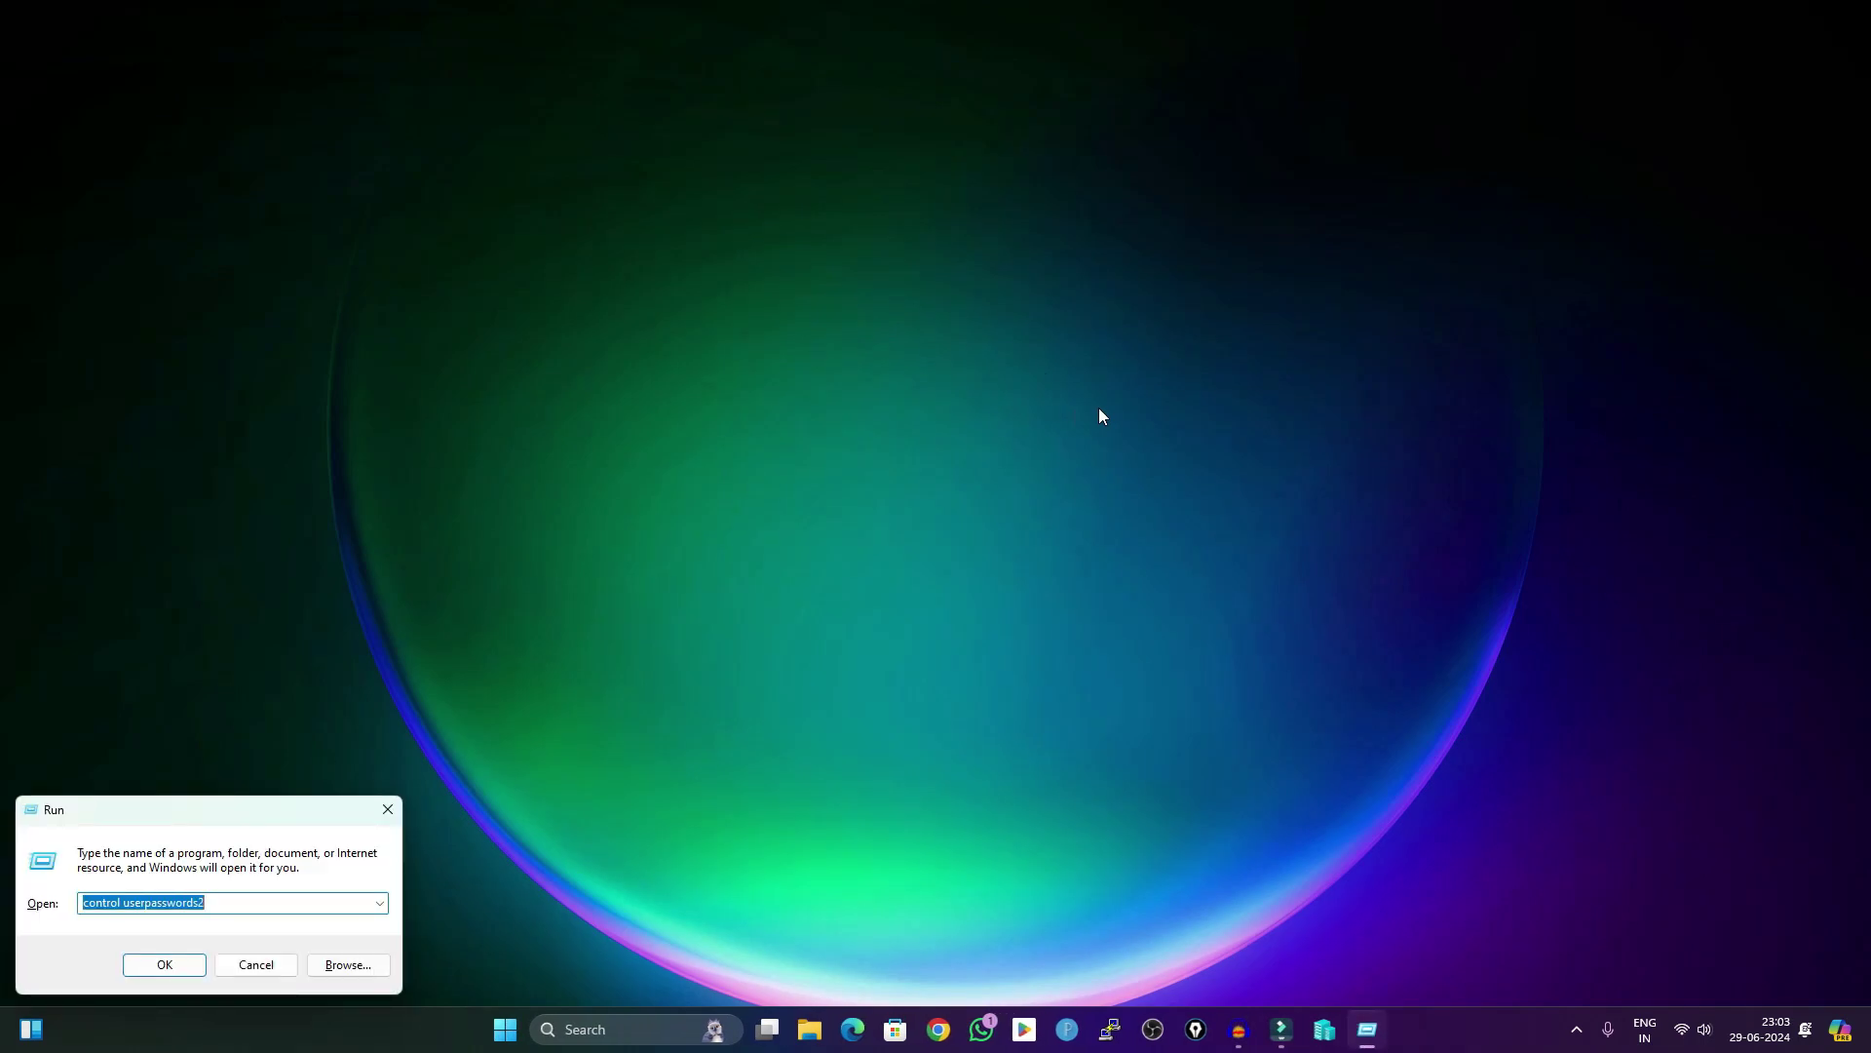
pyautogui.press('BackSpace')
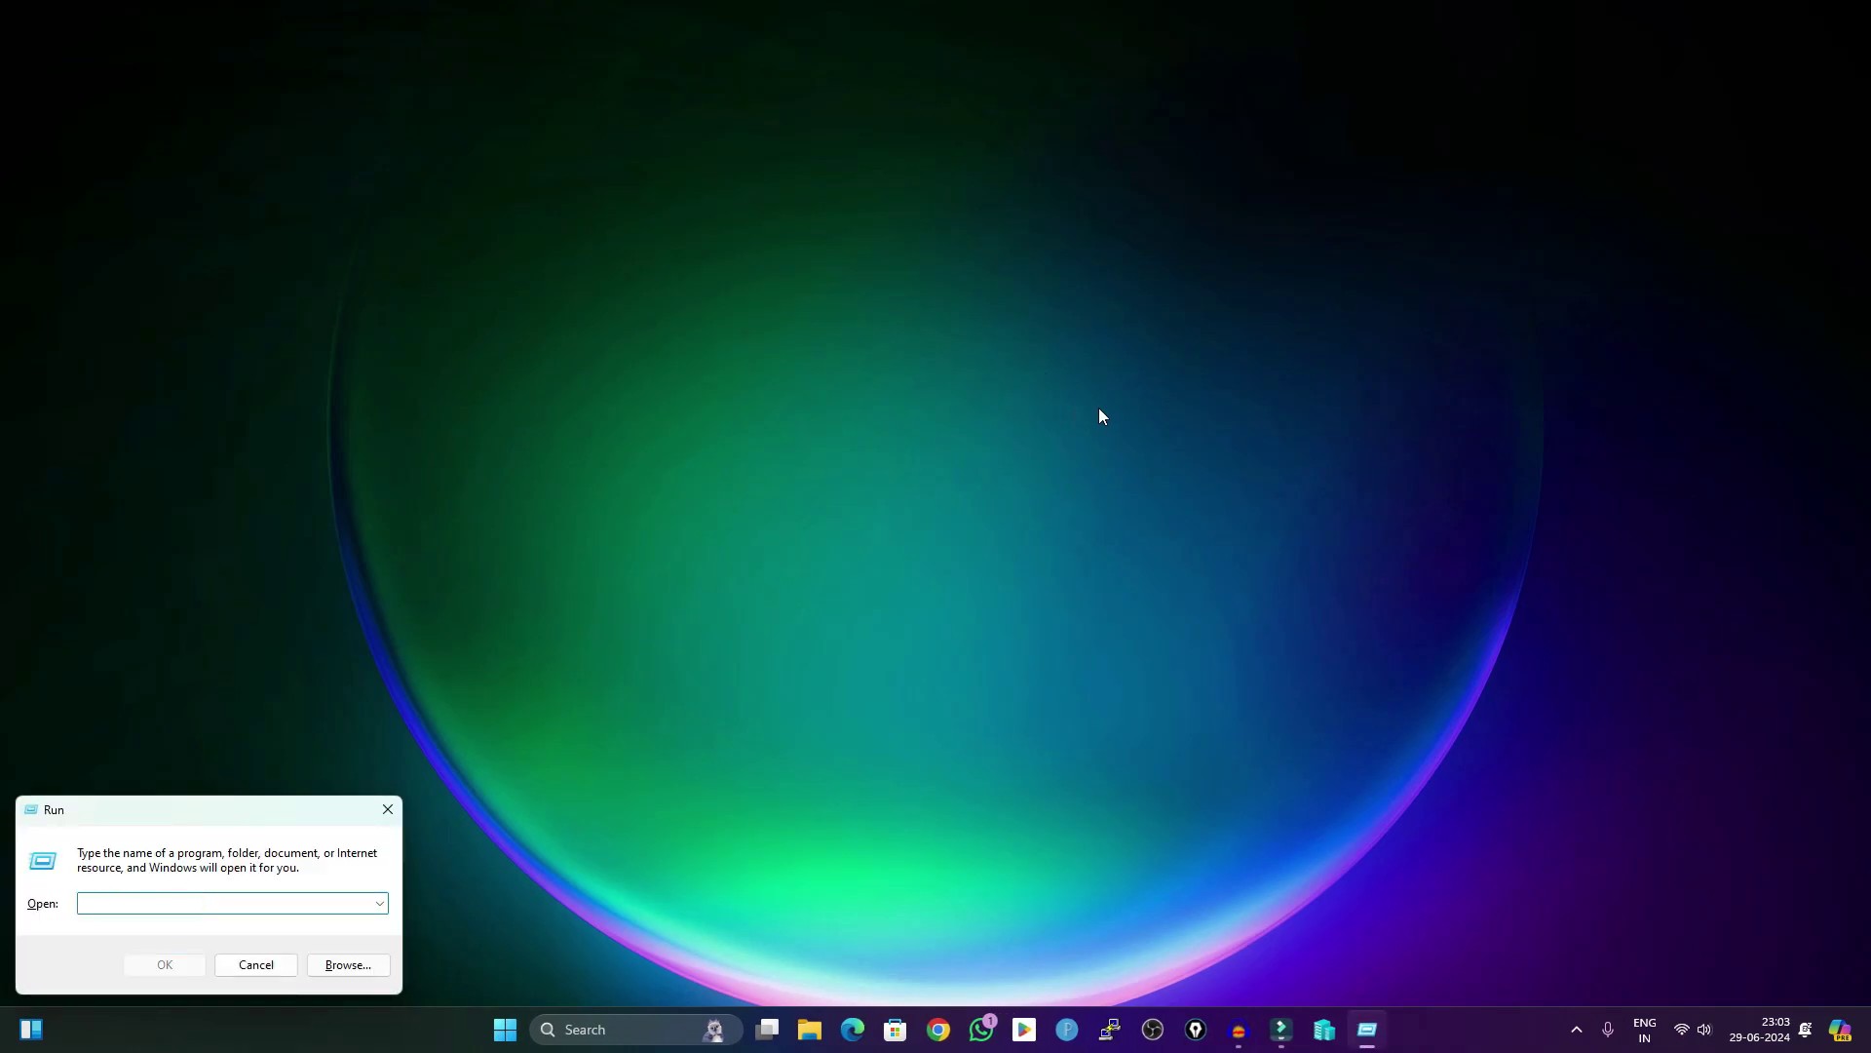
pyautogui.write('lus')
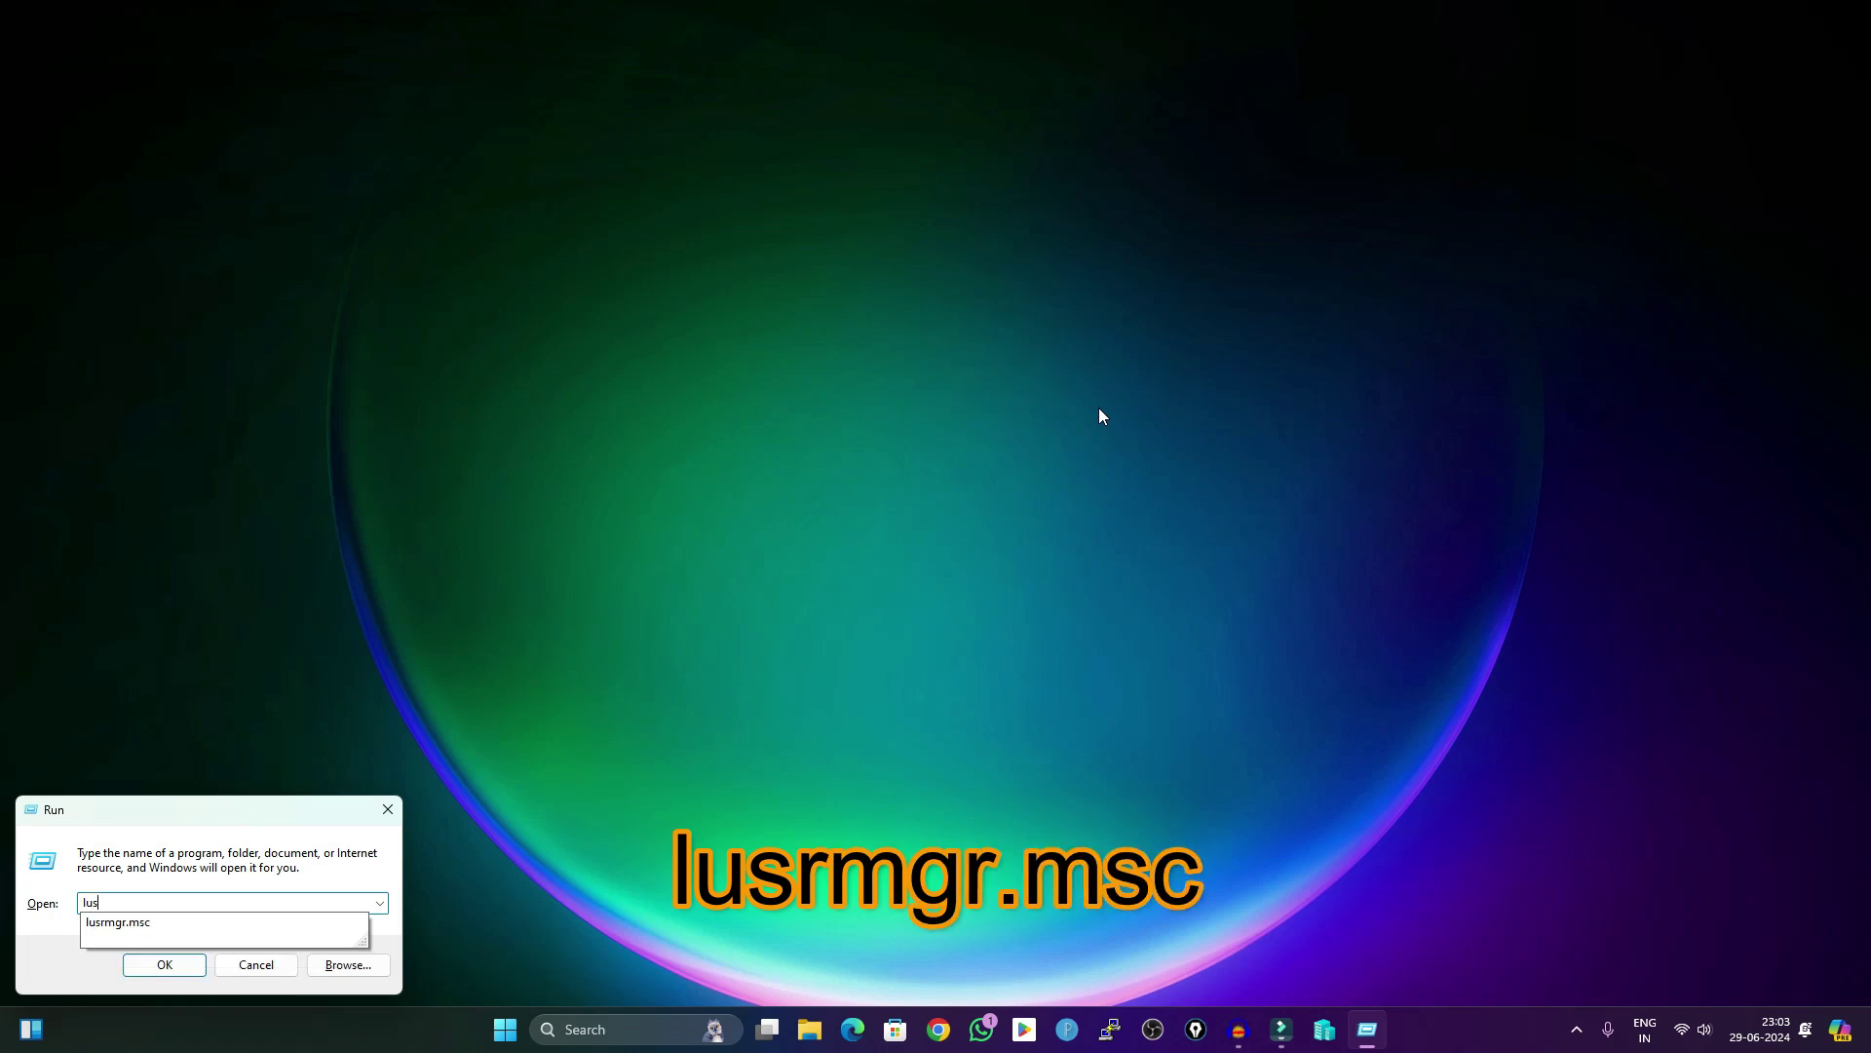
pyautogui.write('rmgr.msc')
pyautogui.press('Return')
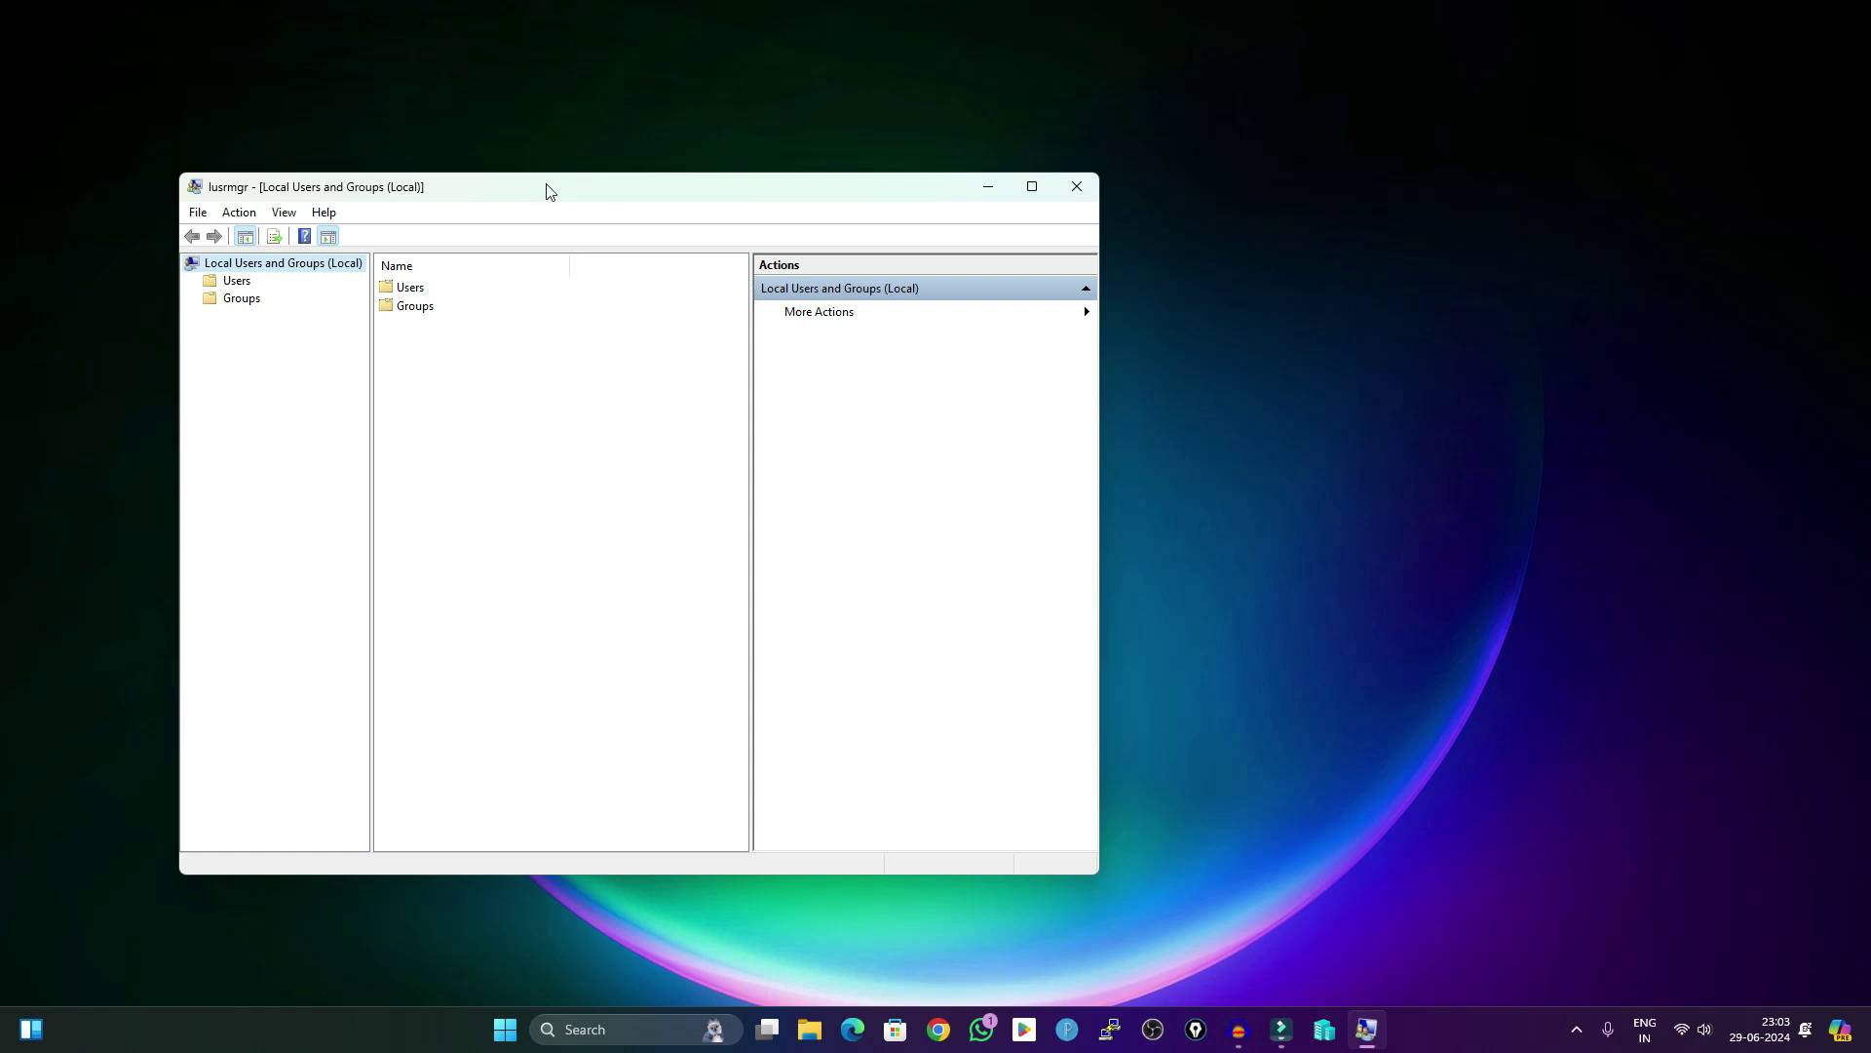
pyautogui.moveTo(548, 190); pyautogui.dragTo(822, 182)
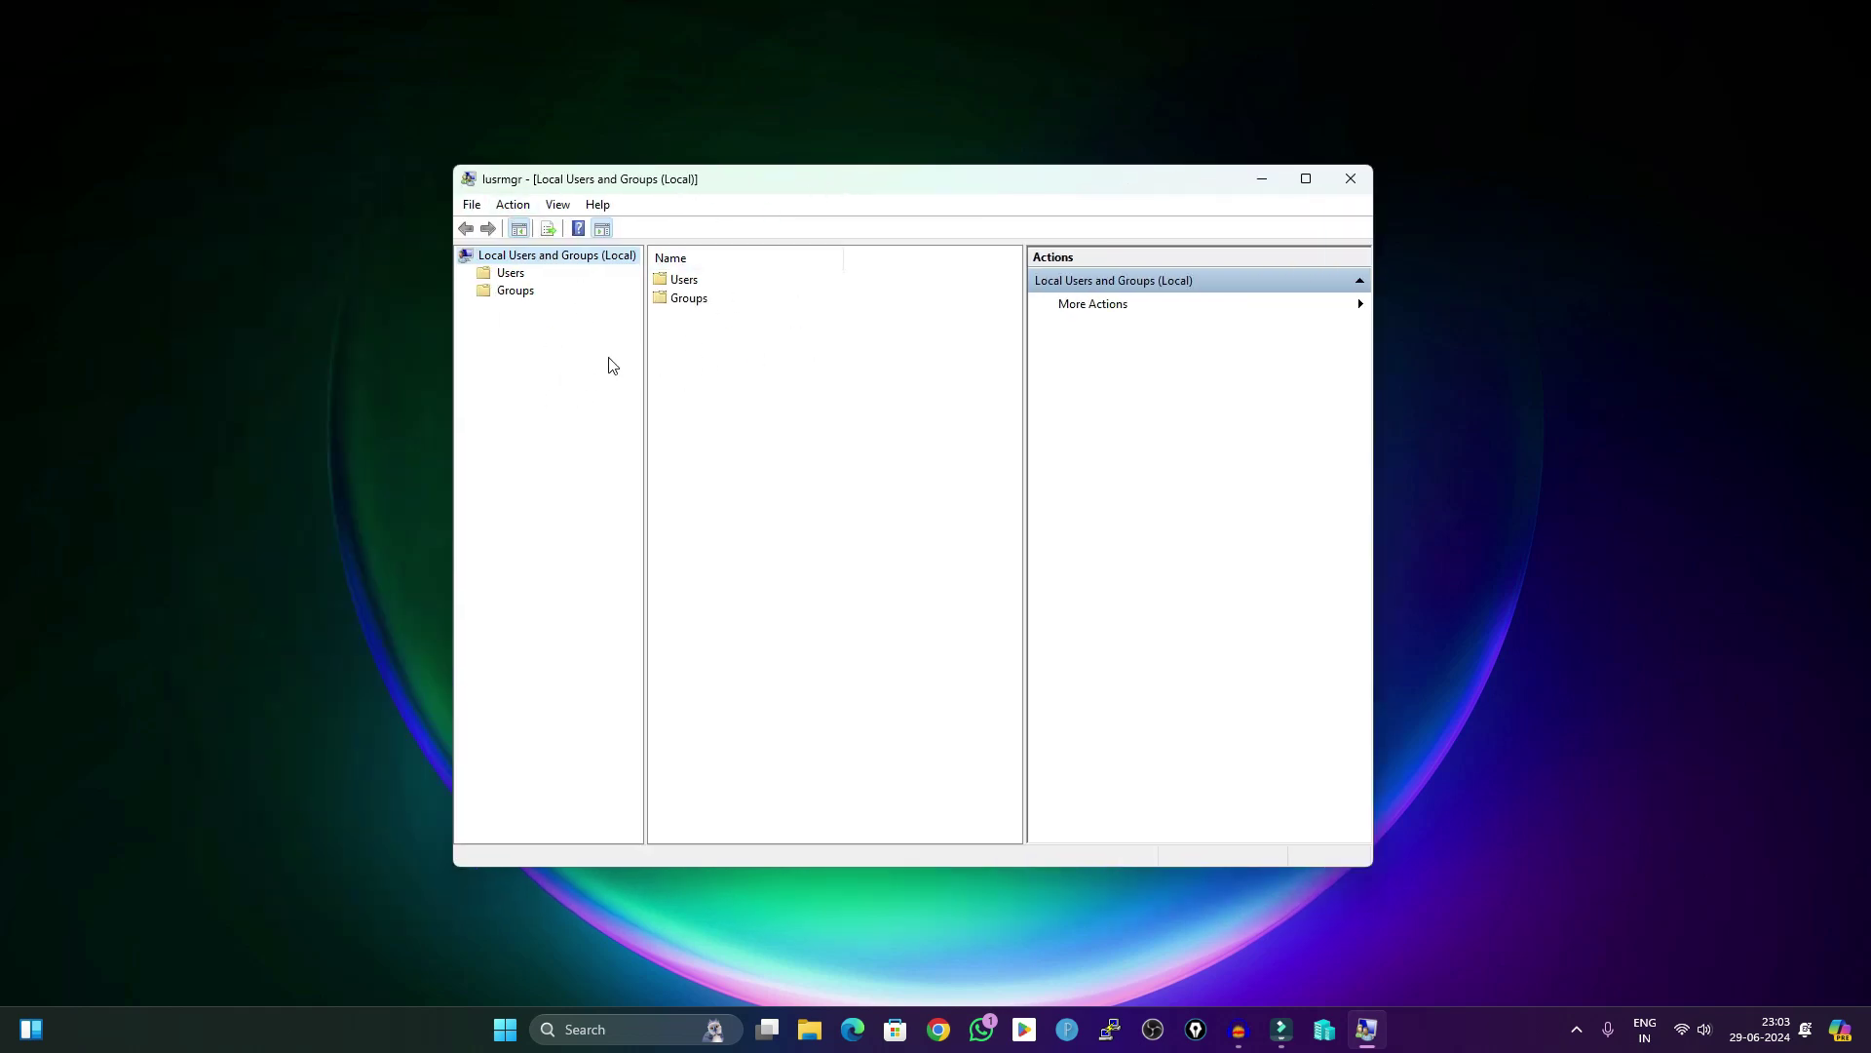
pyautogui.click(510, 274)
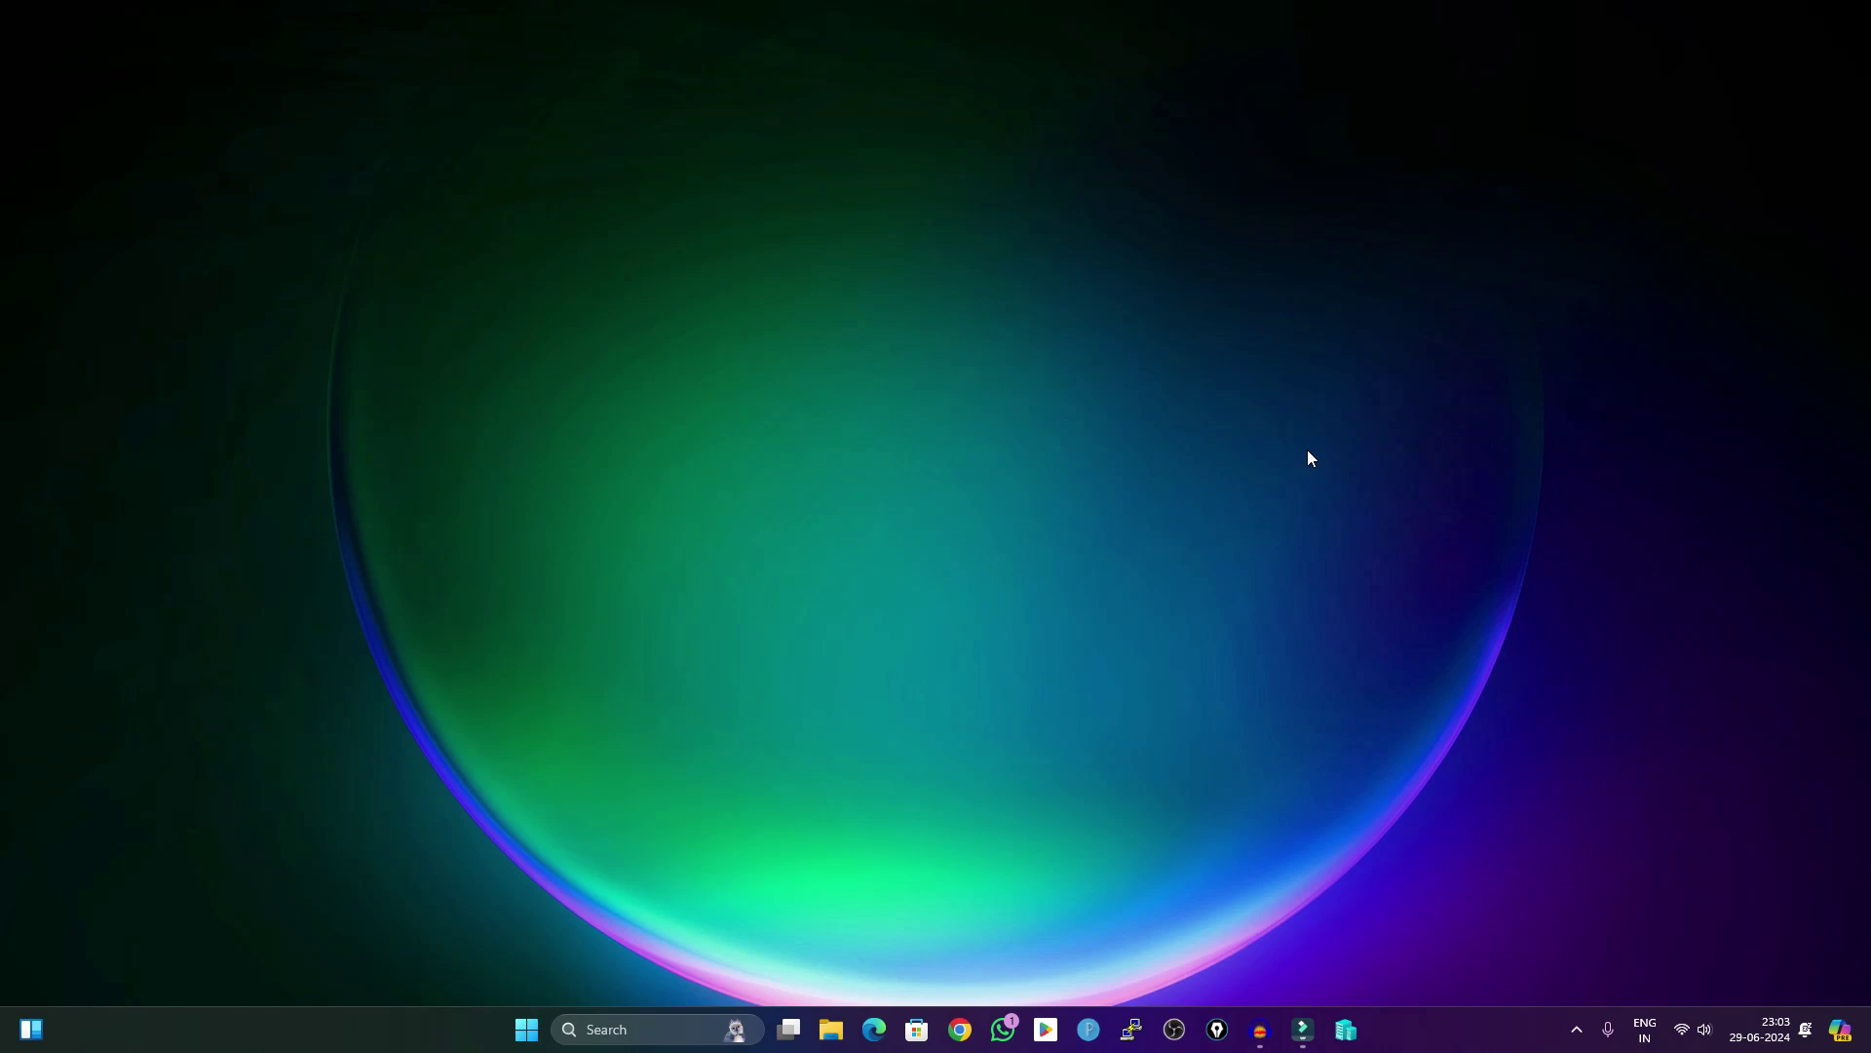
# - Open the User Accounts dialog with the Run command netplwiz, and close it after viewing
pyautogui.press('super+r')
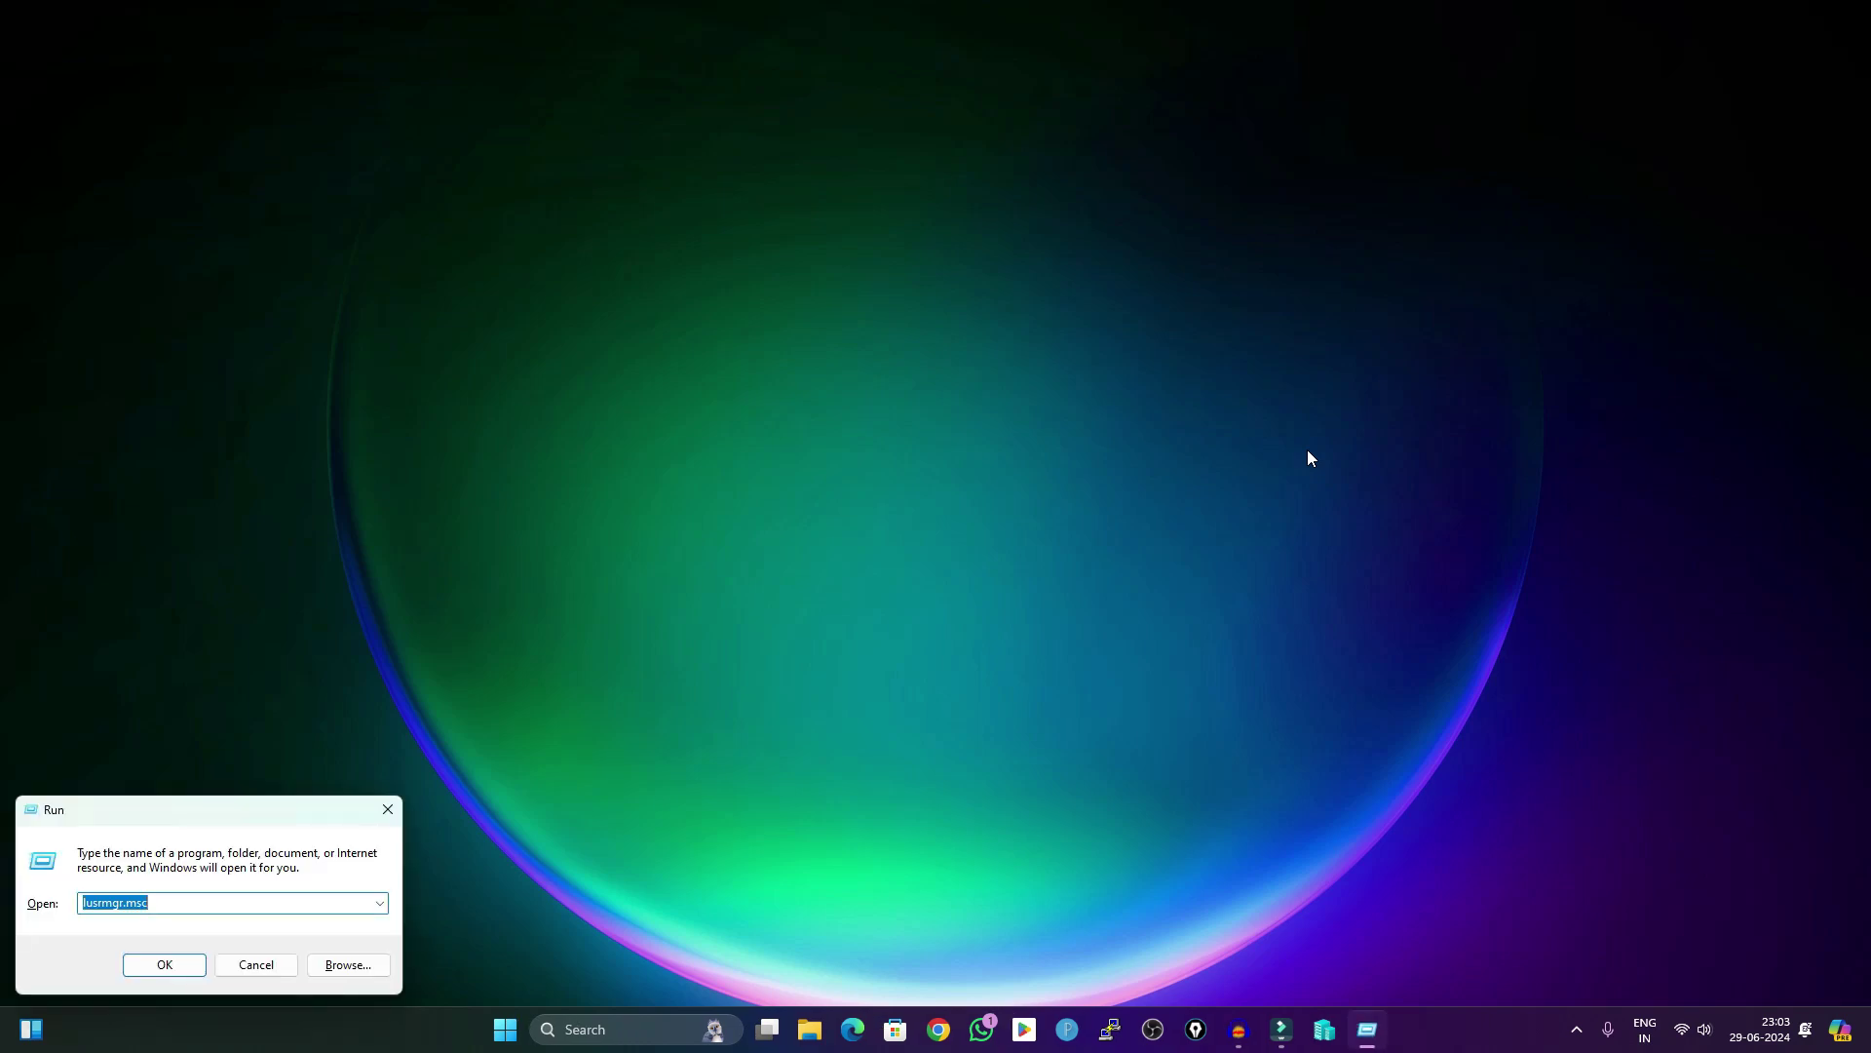
pyautogui.press('BackSpace')
pyautogui.write('n')
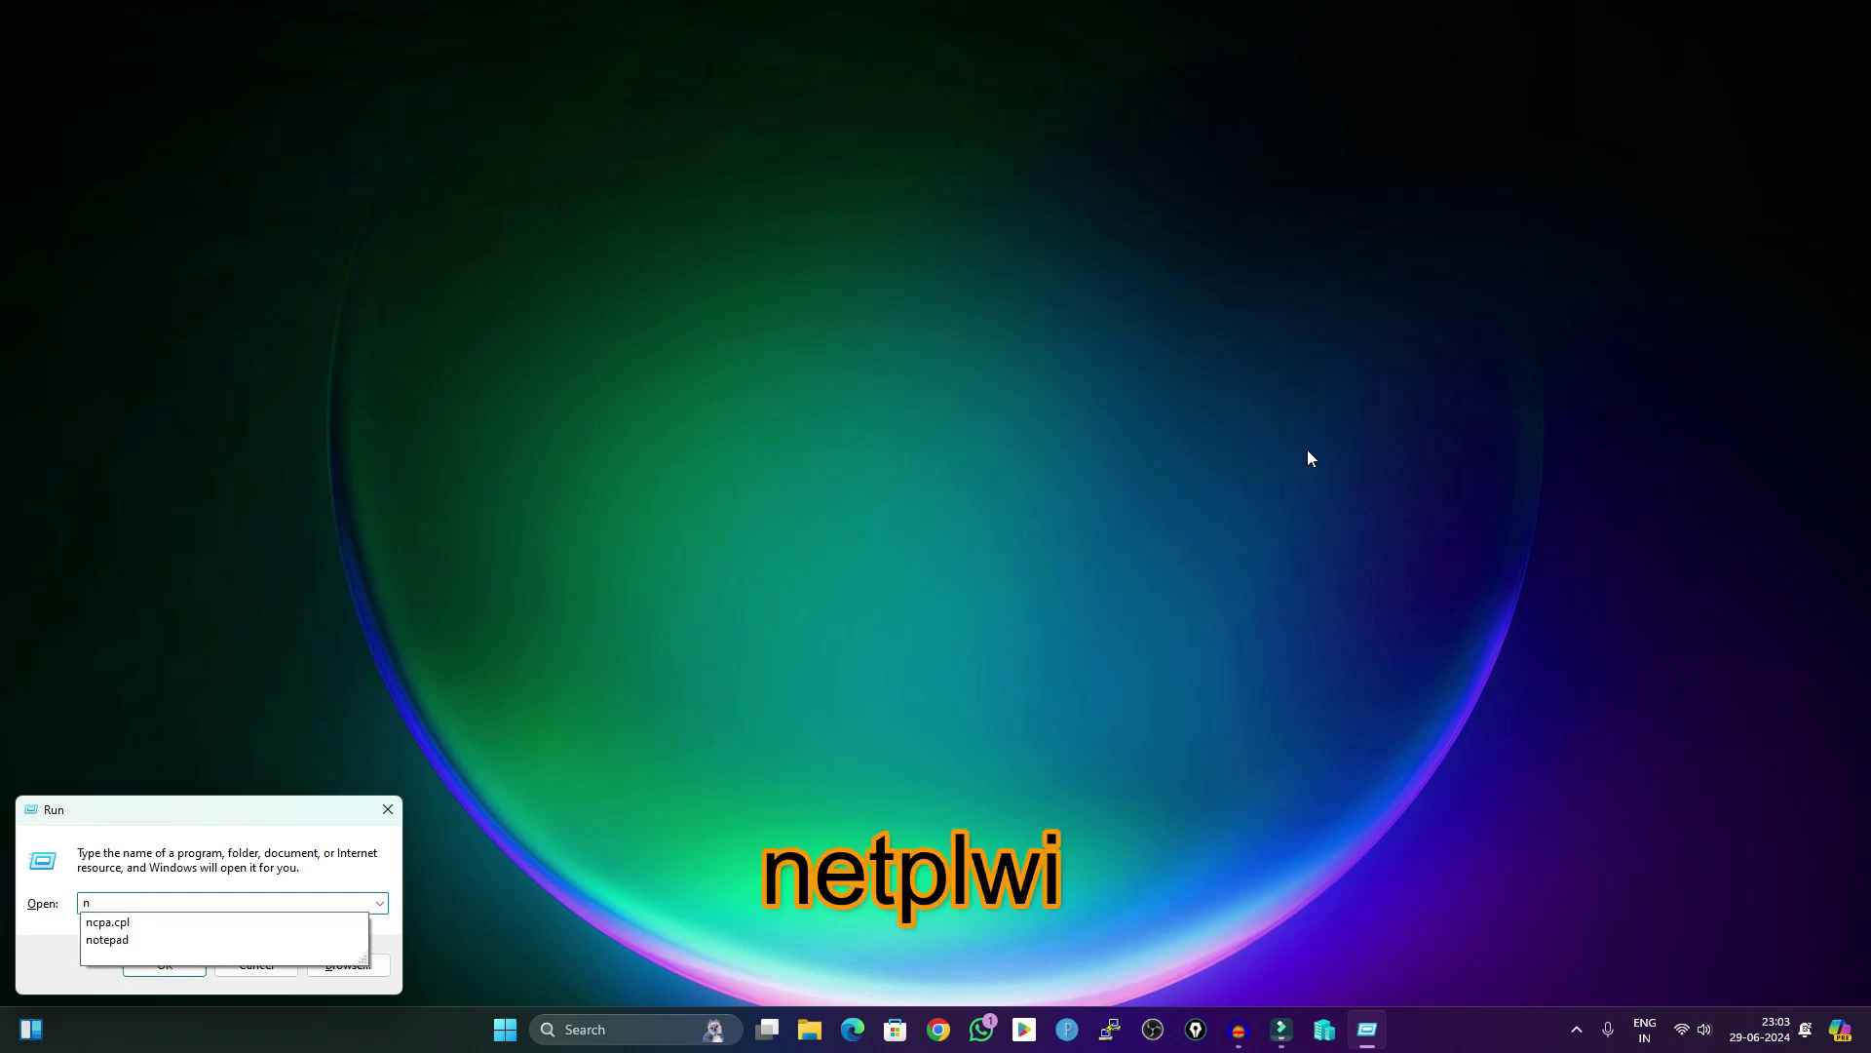
pyautogui.write('etpl')
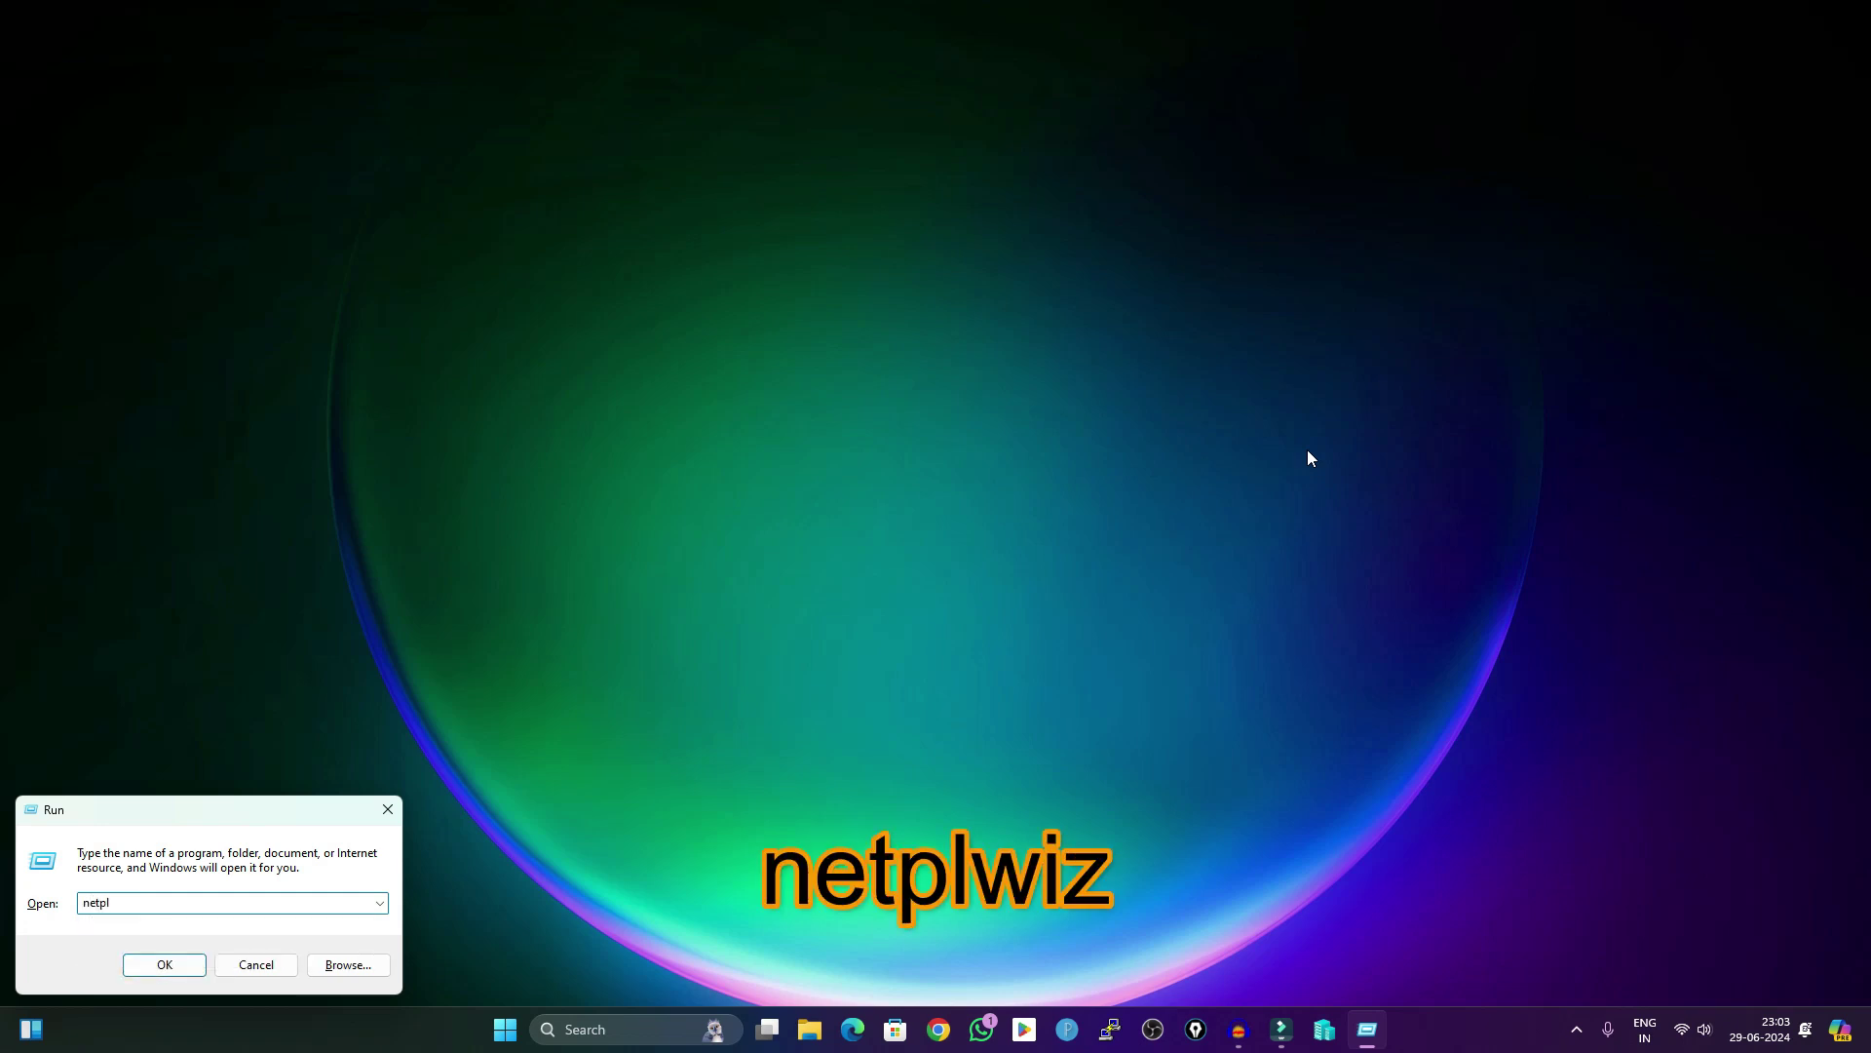
pyautogui.write('wiz')
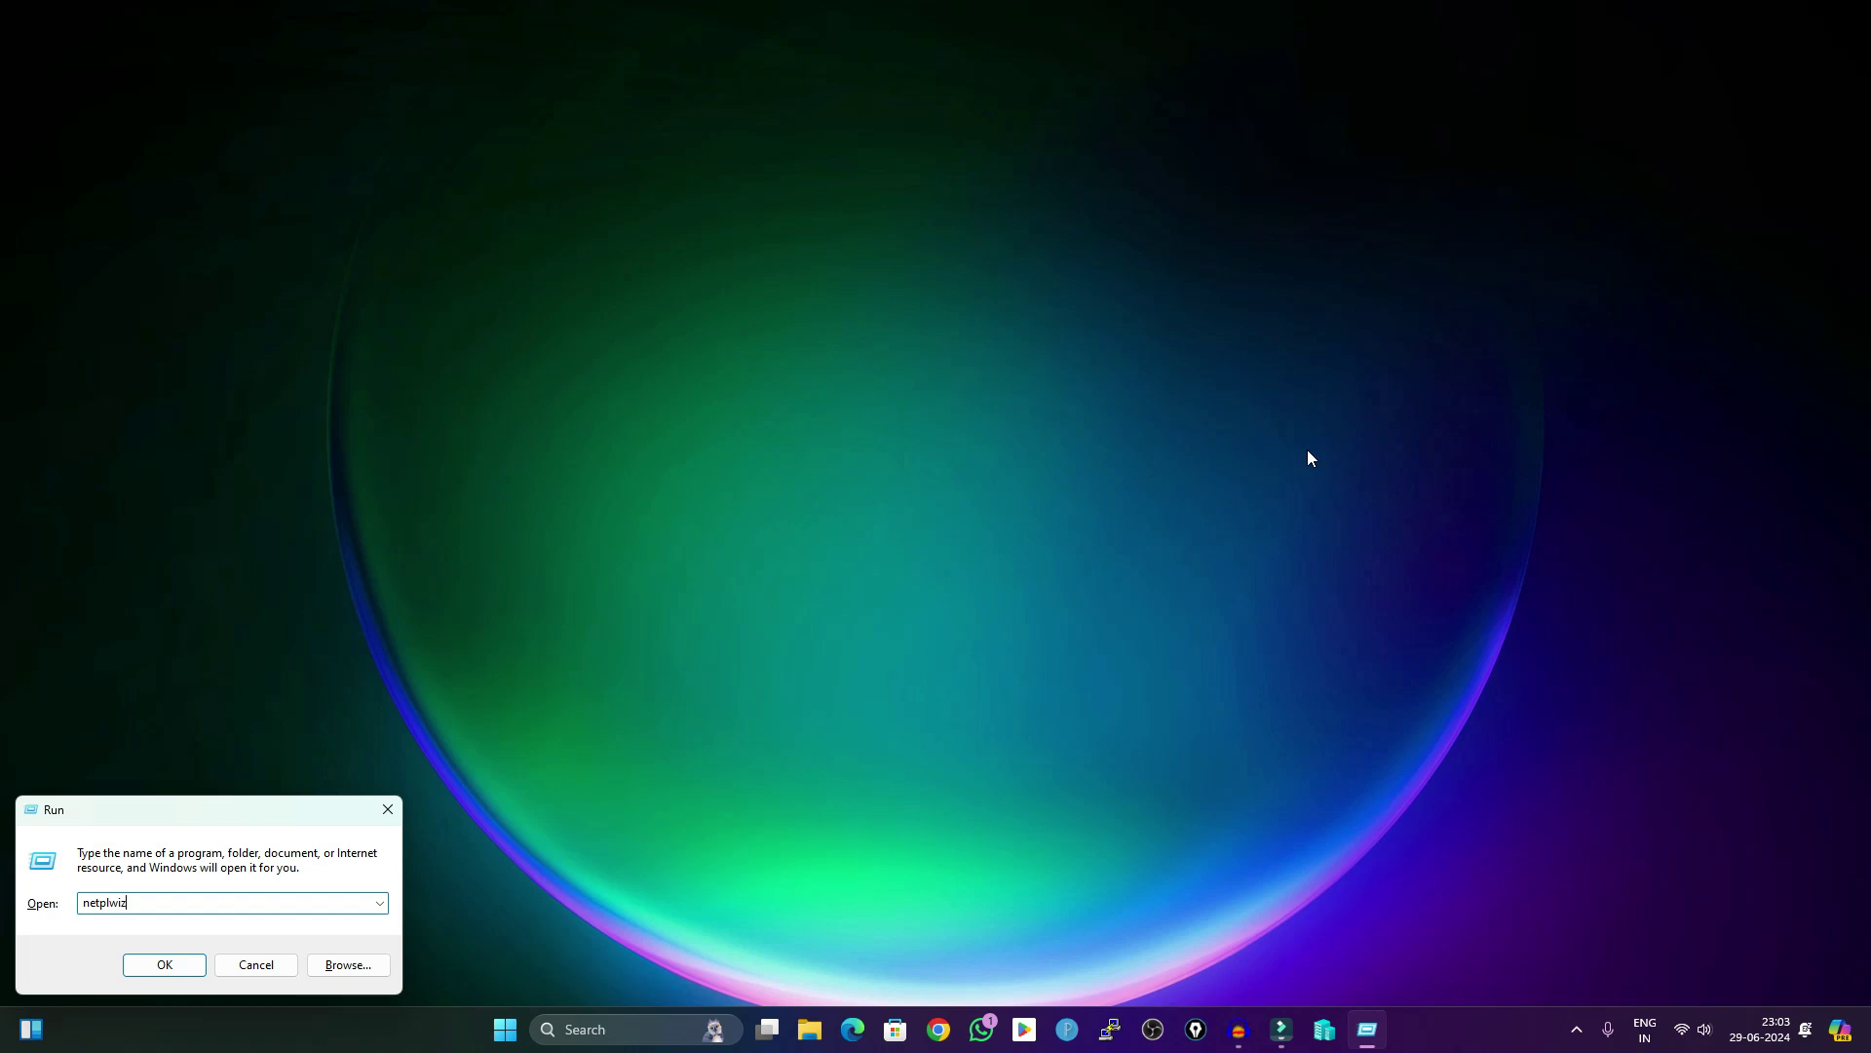
pyautogui.press('Return')
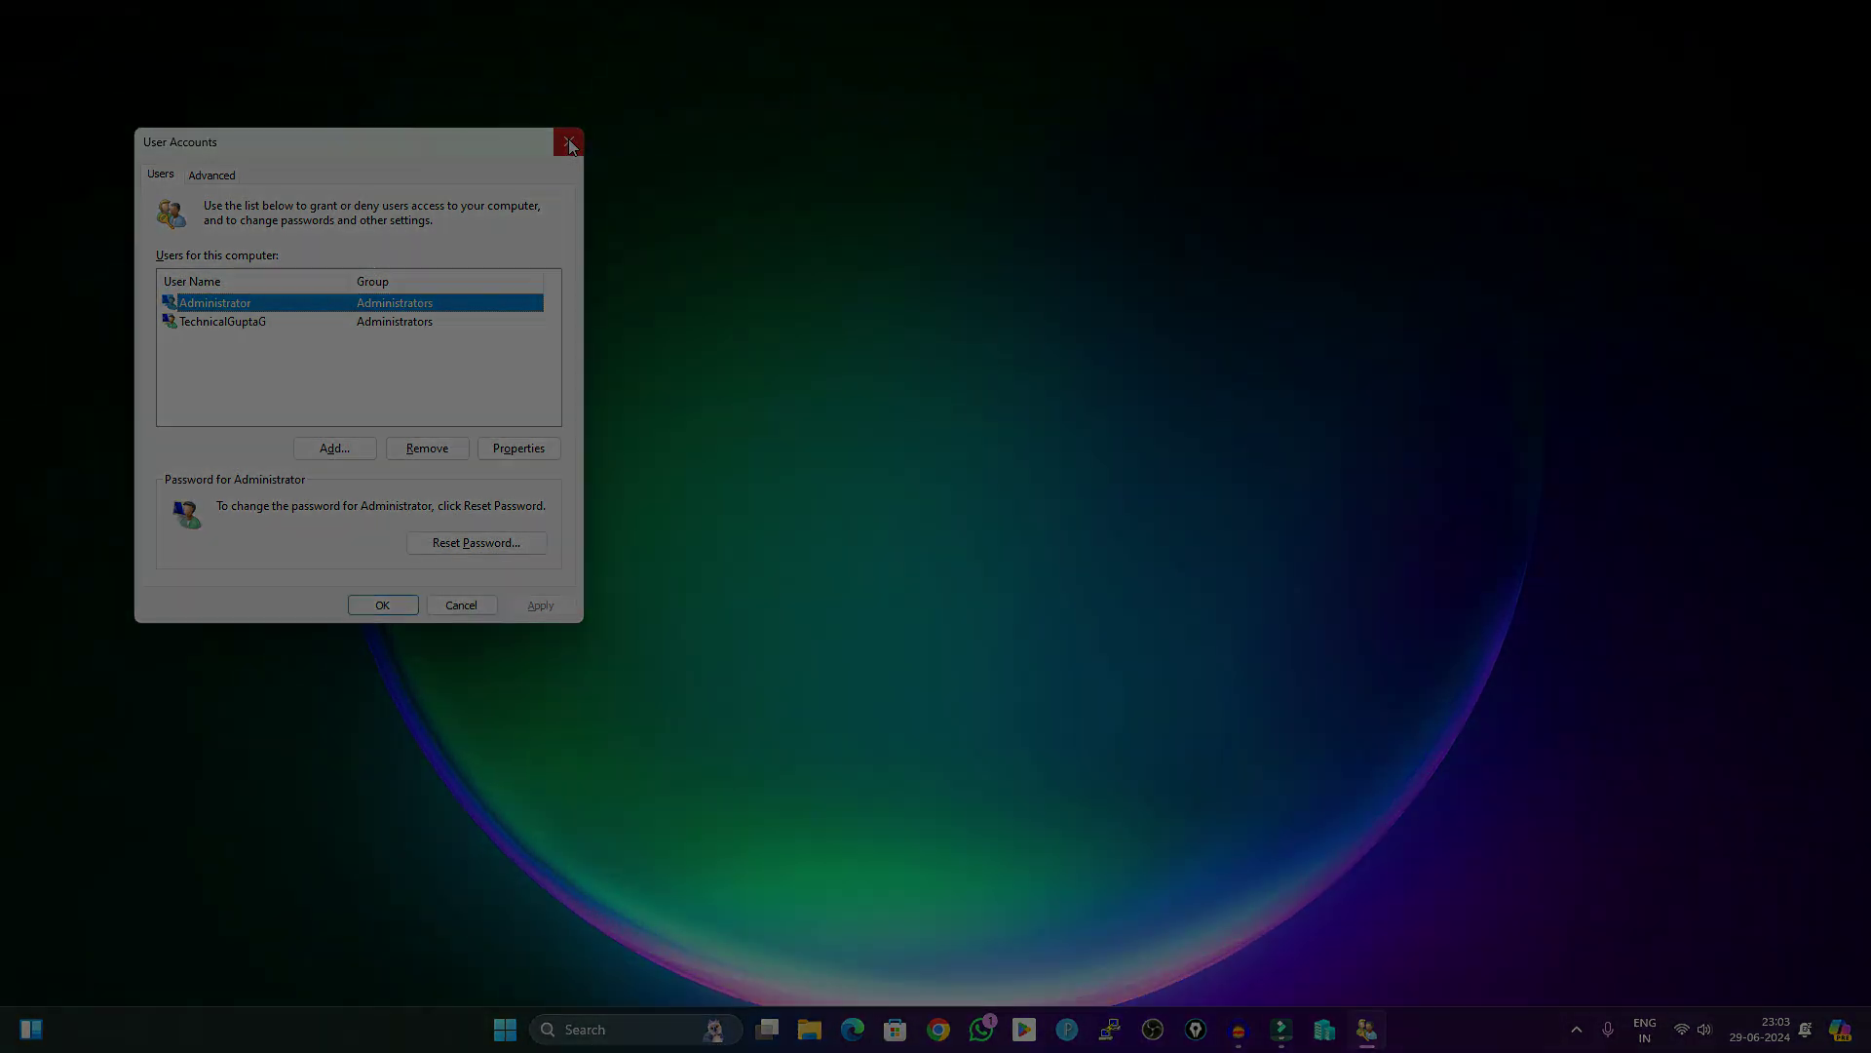
pyautogui.click(569, 142)
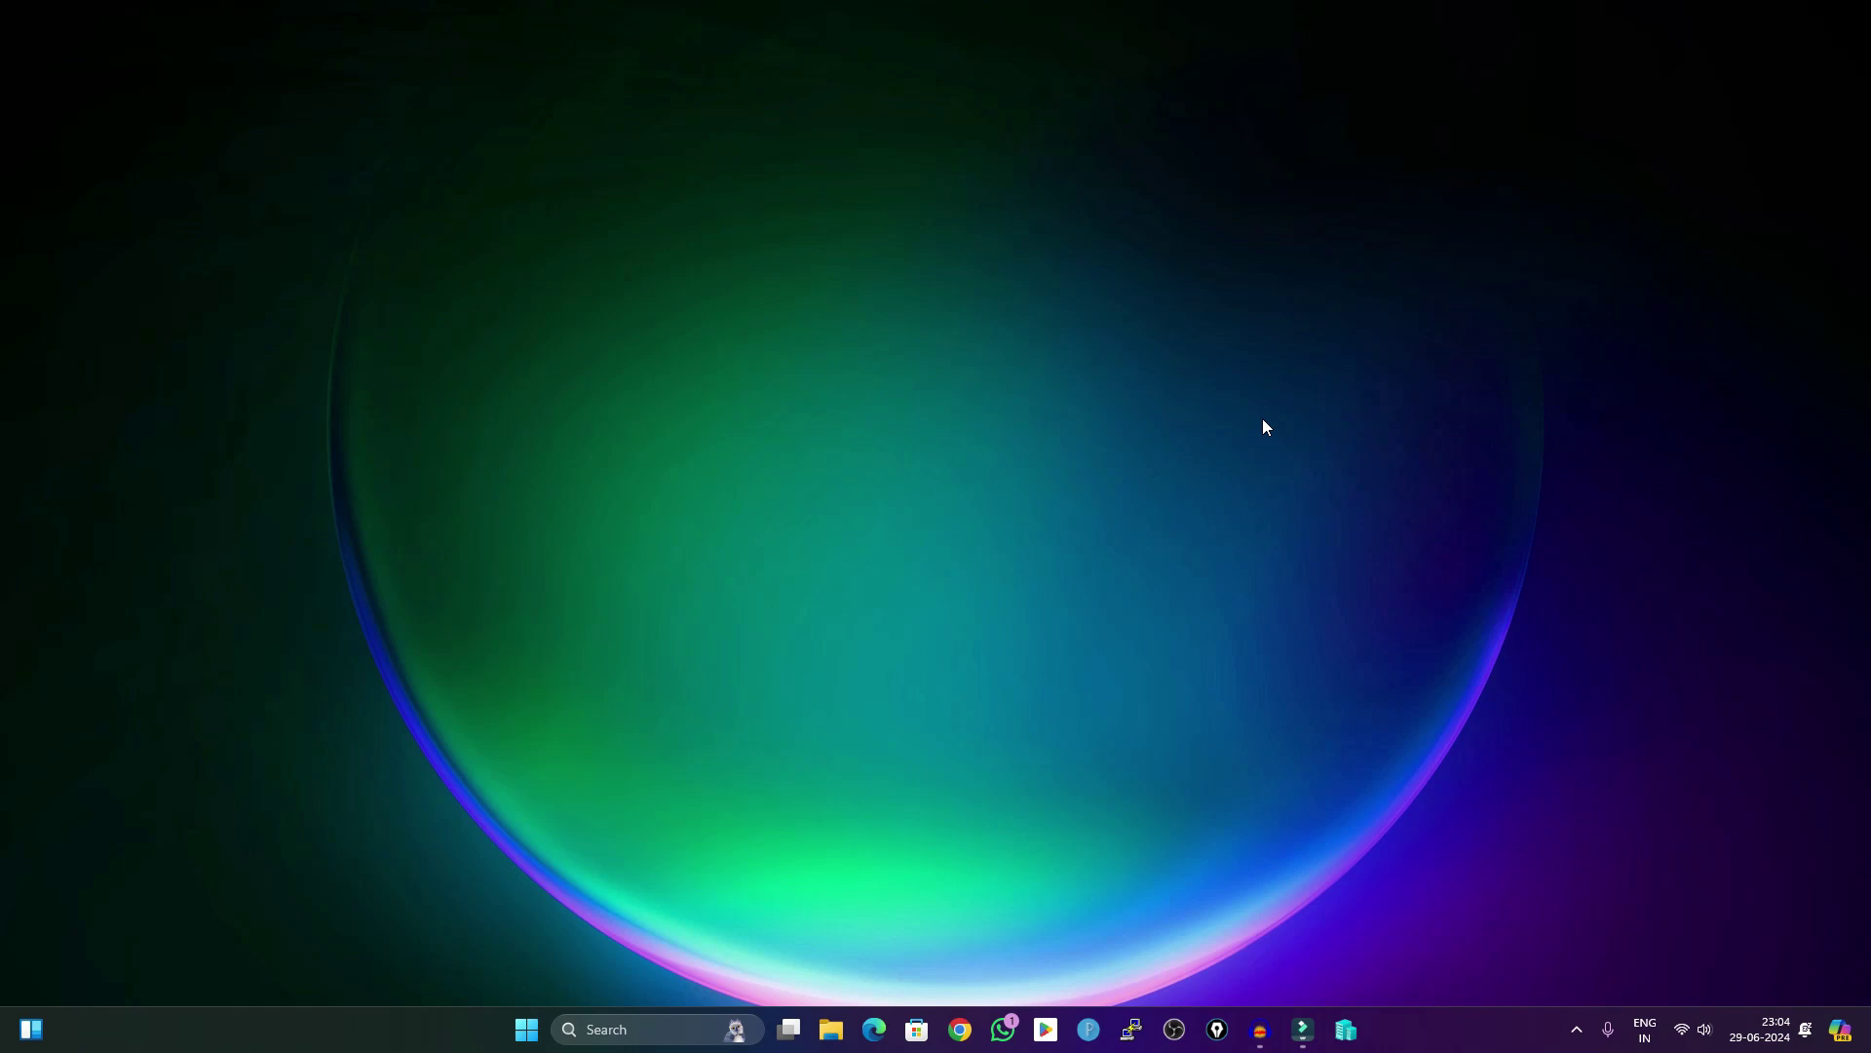
# - Open the default apps settings with the Run command computerdefaults
pyautogui.press('super+r')
pyautogui.press('BackSpace')
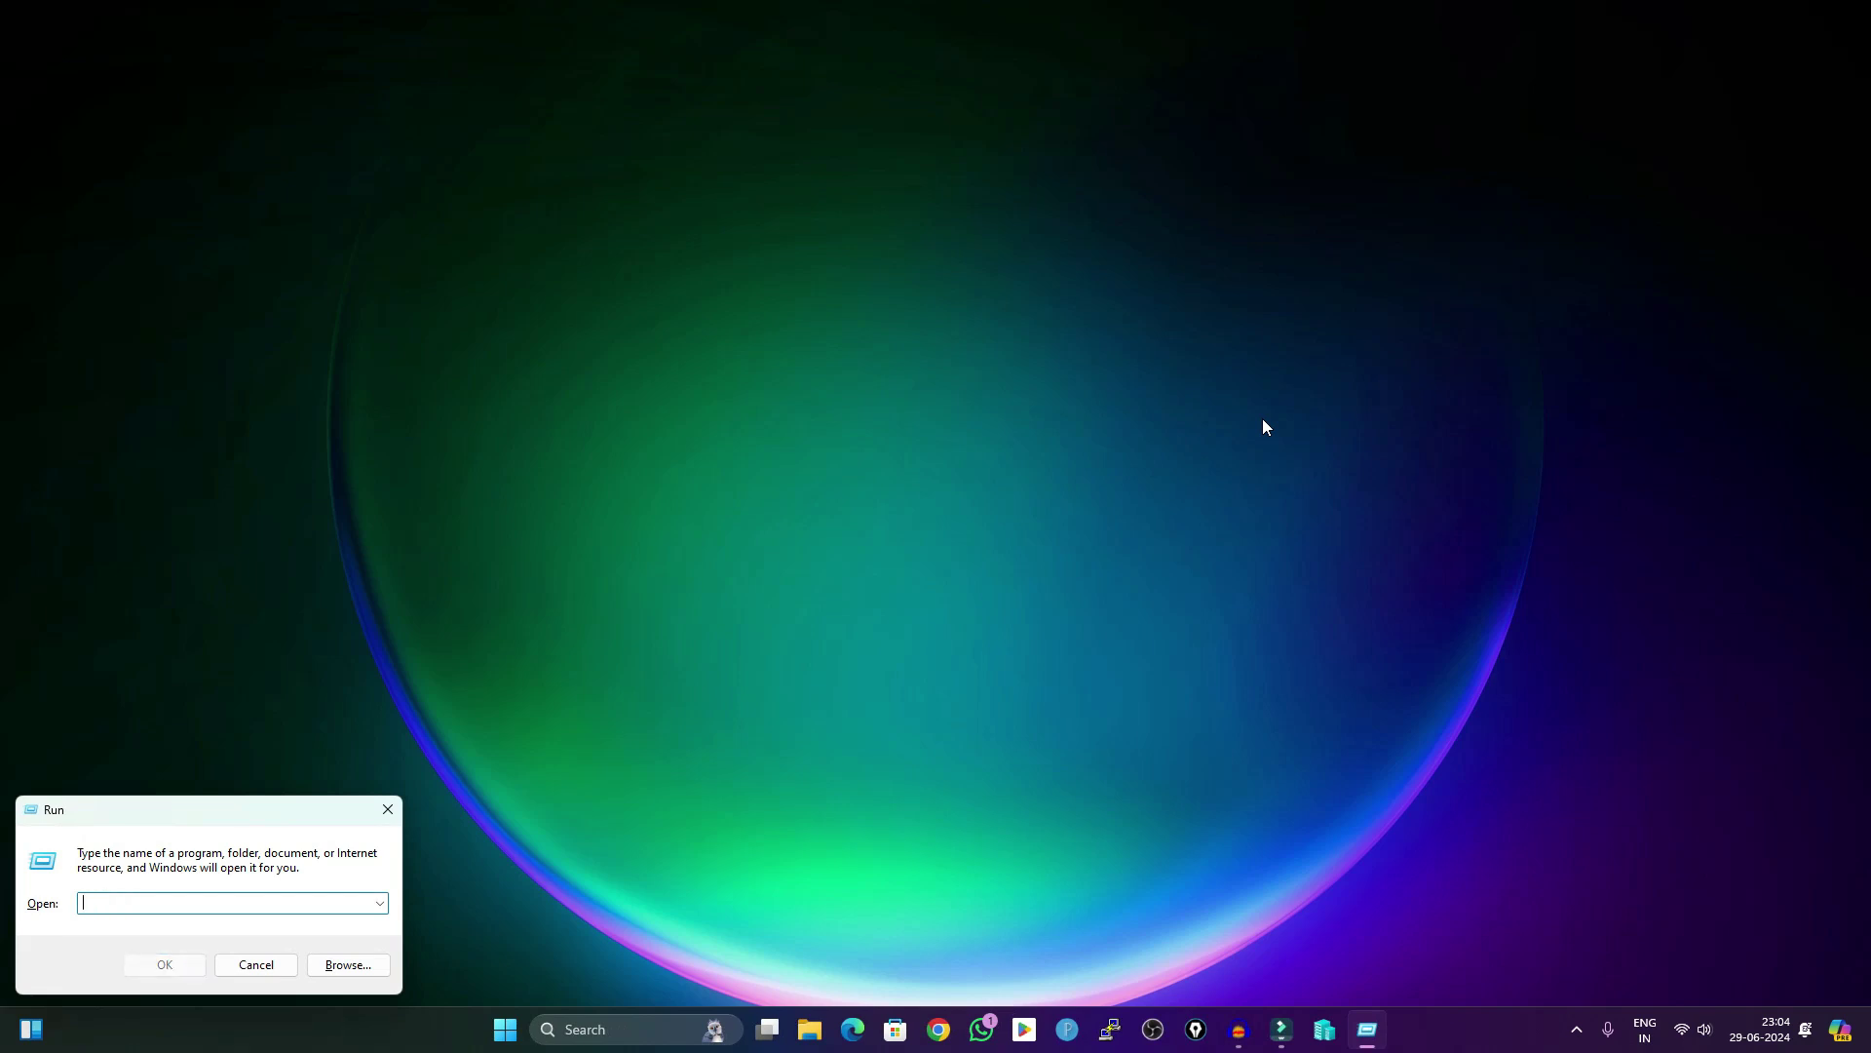
pyautogui.write('computerdefaults')
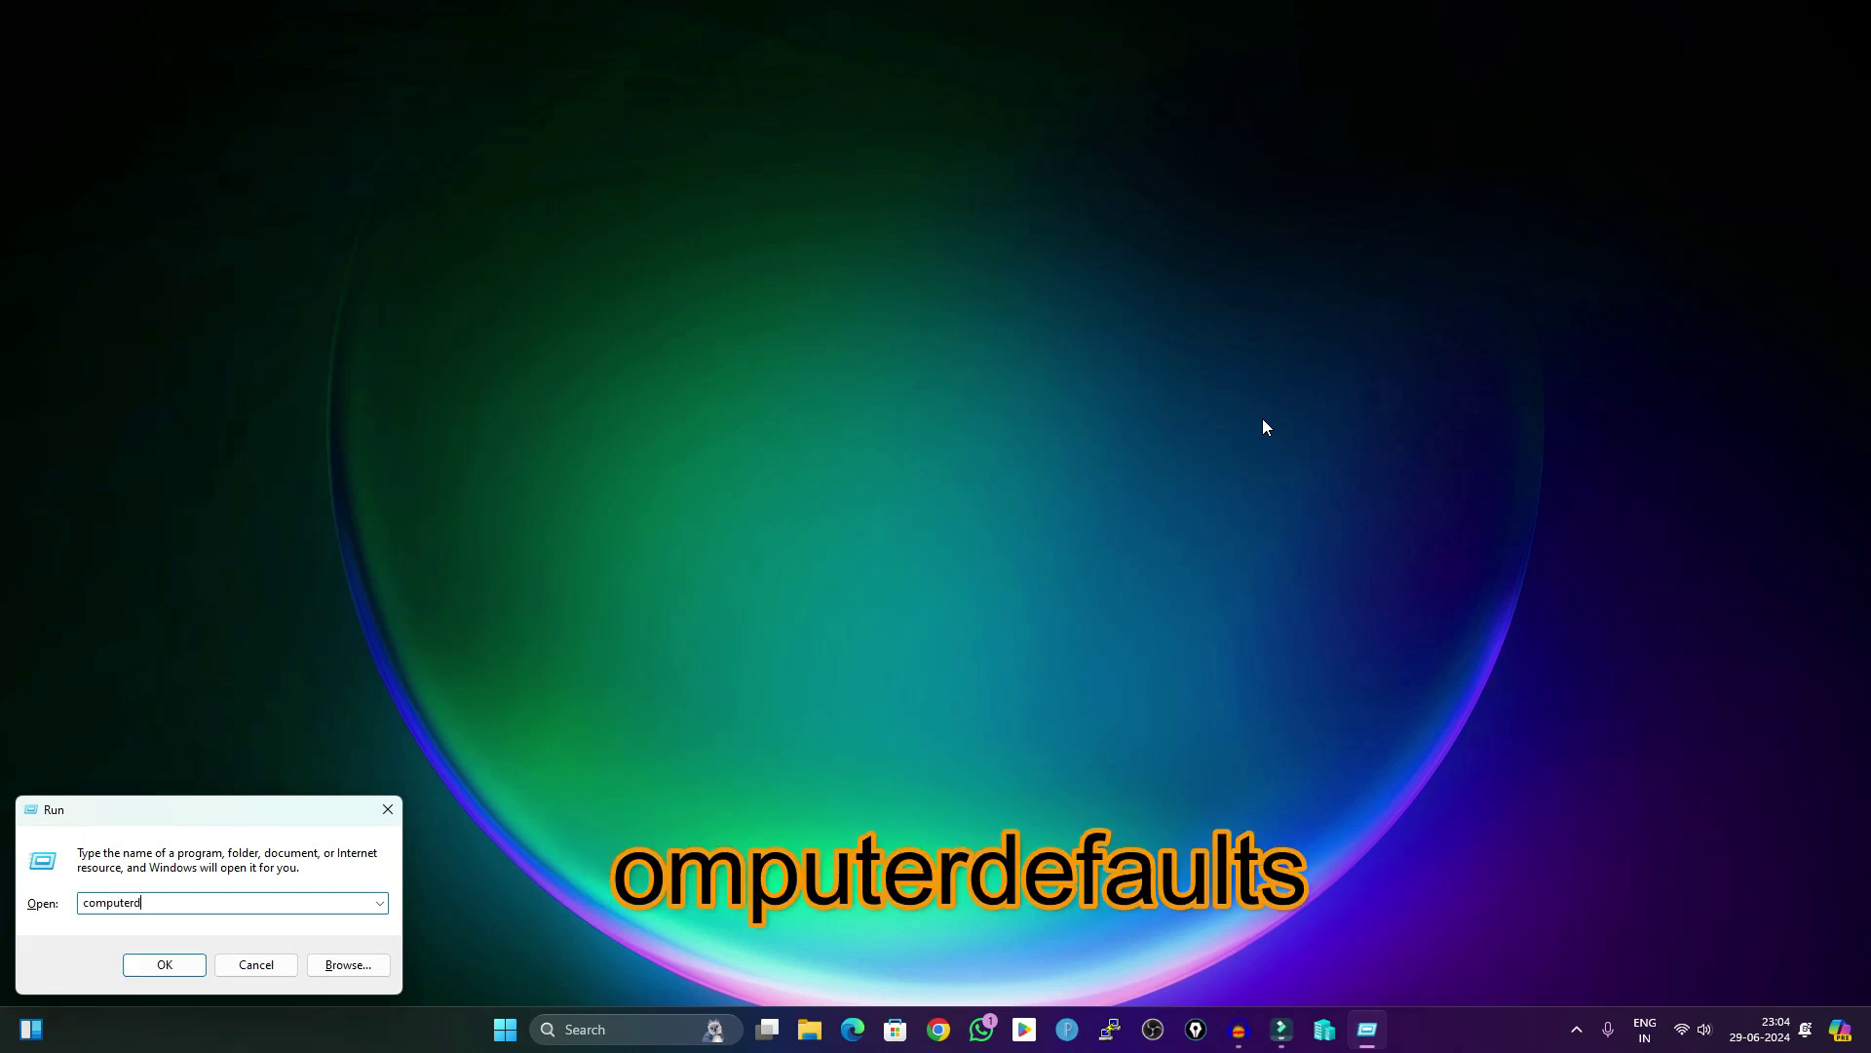
pyautogui.press('Return')
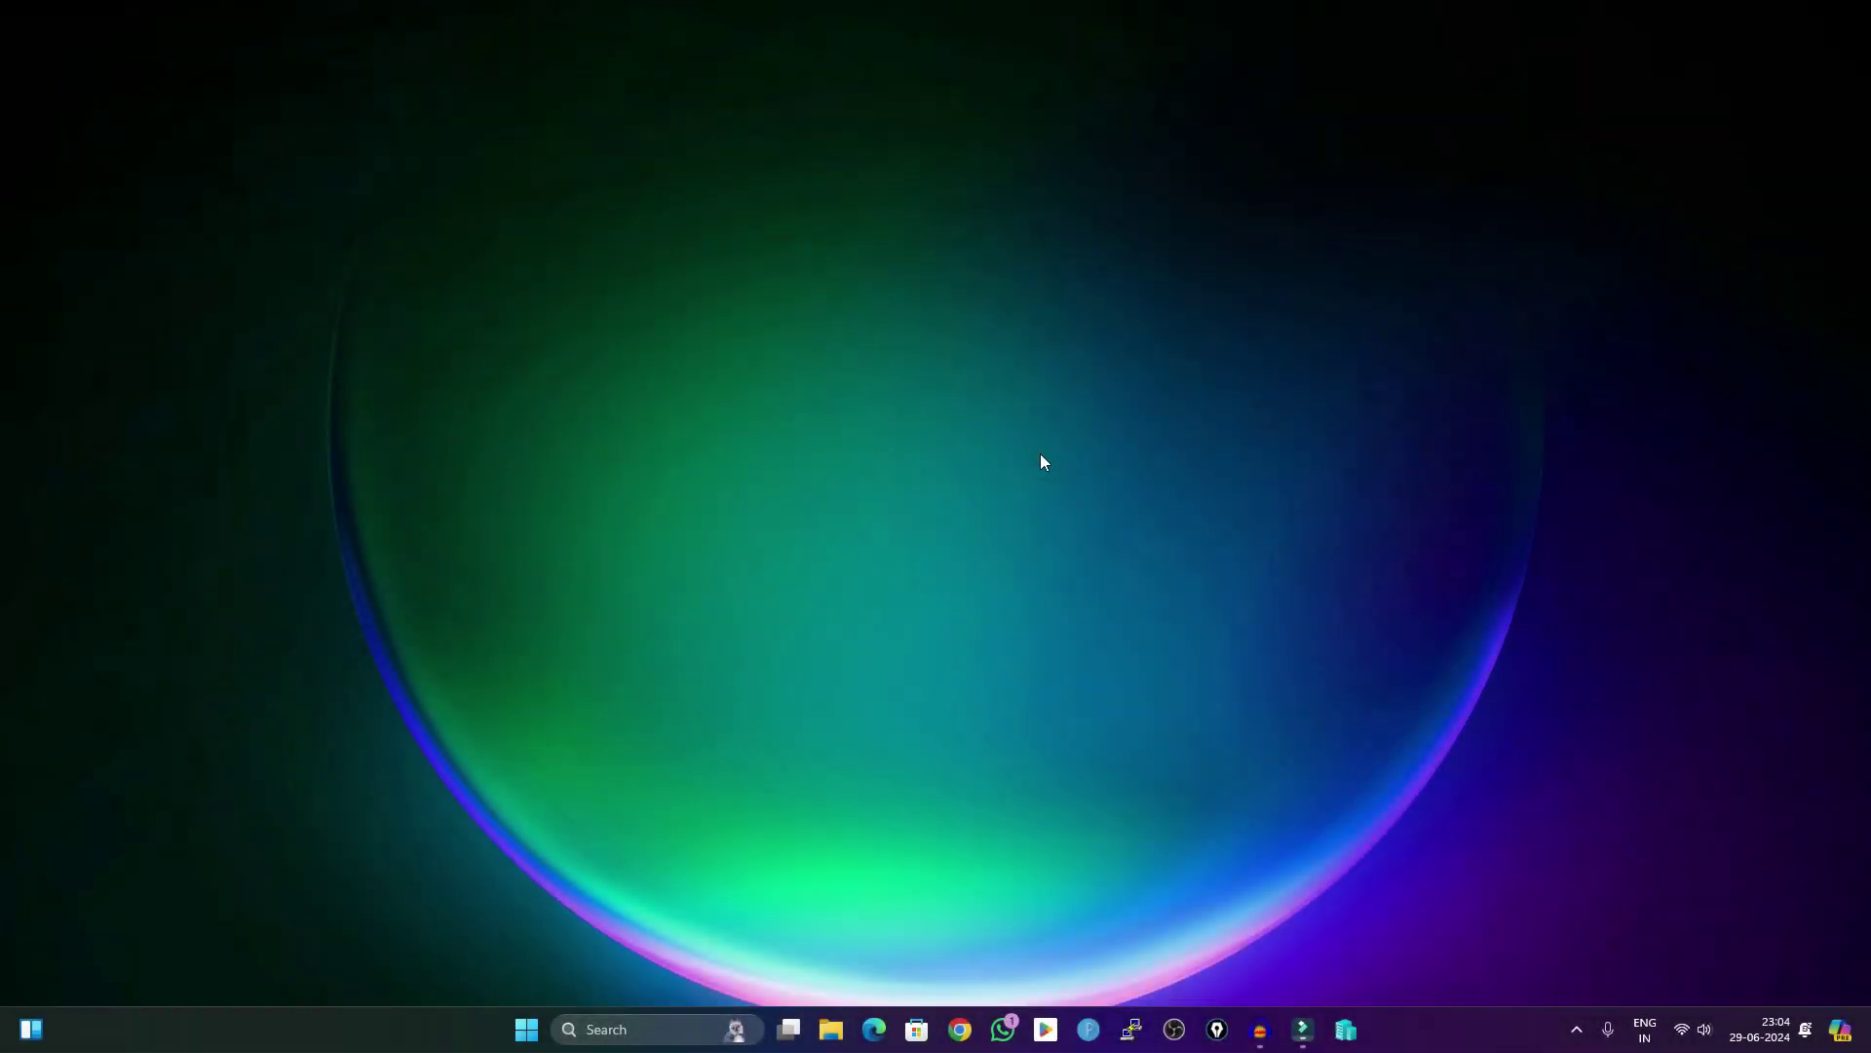
# - Launch ClearType Text Tuner with the Run command cttune, continue past its first page with ClearType on, and reposition the window
pyautogui.press('super+r')
pyautogui.press('BackSpace')
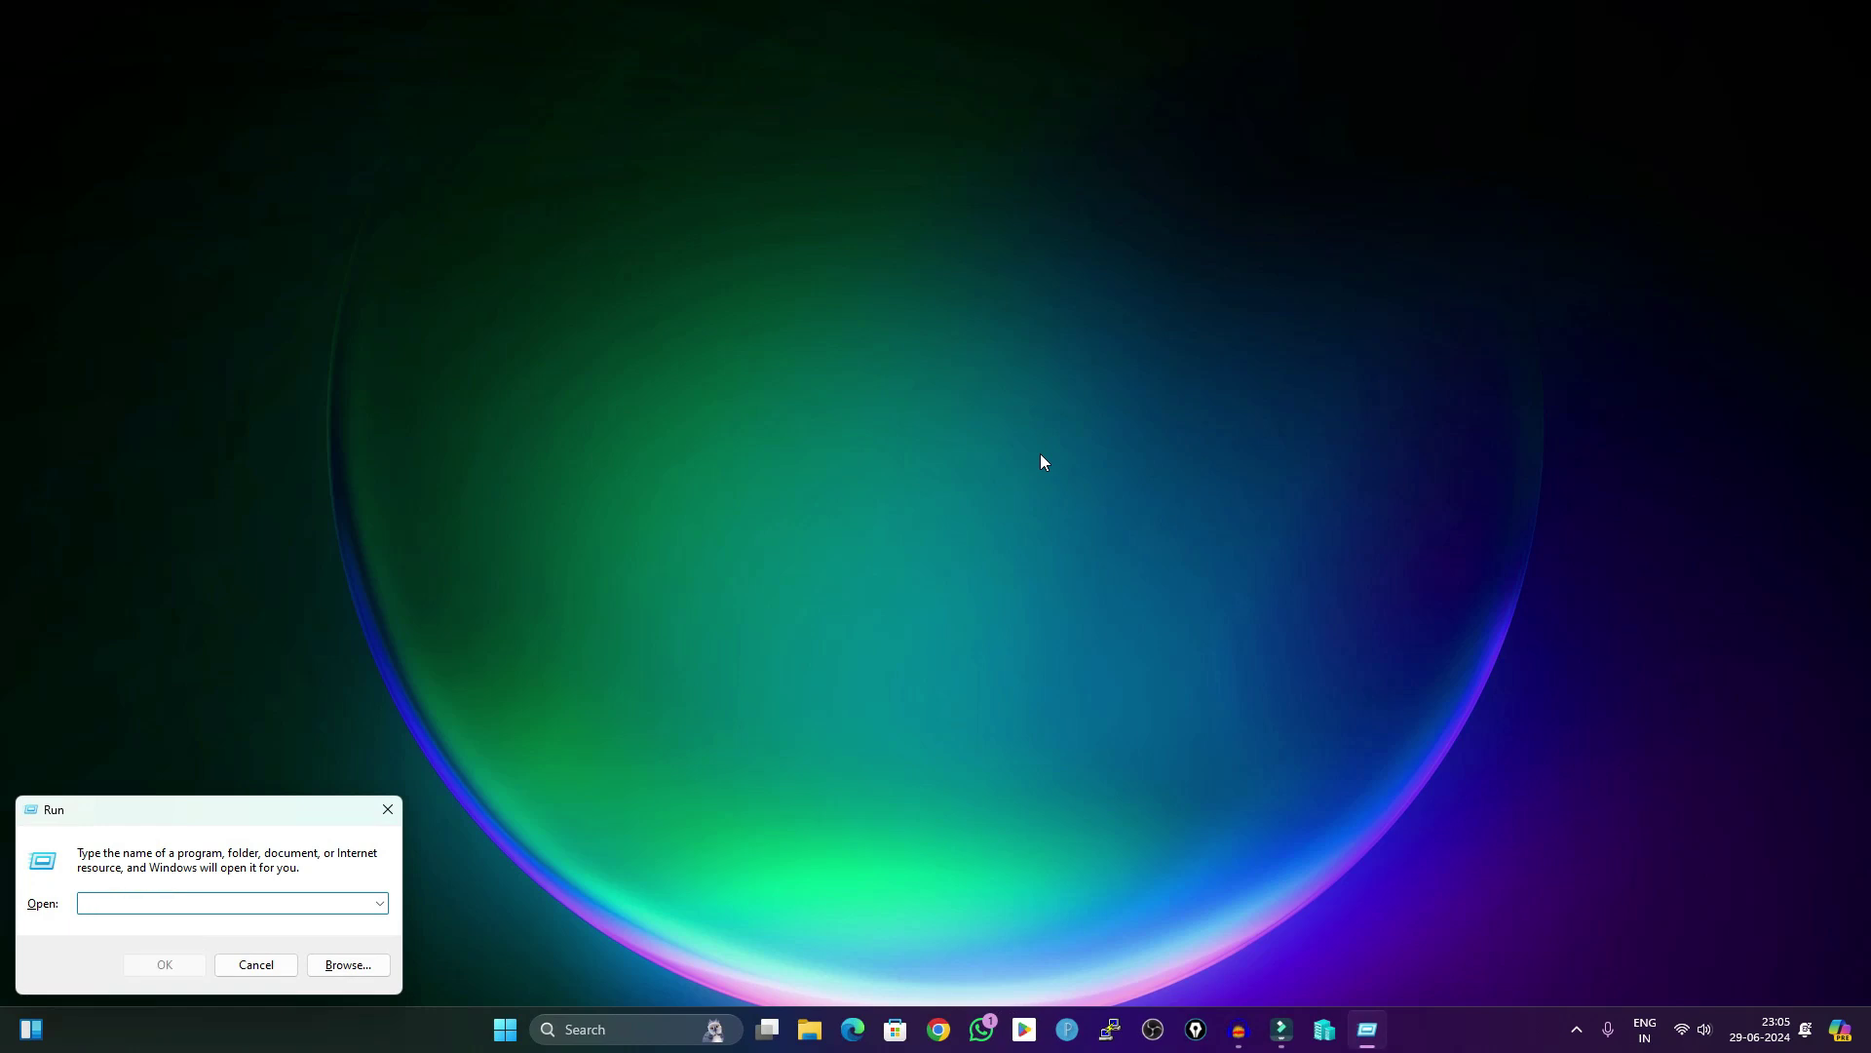
pyautogui.write('cttune')
pyautogui.press('Return')
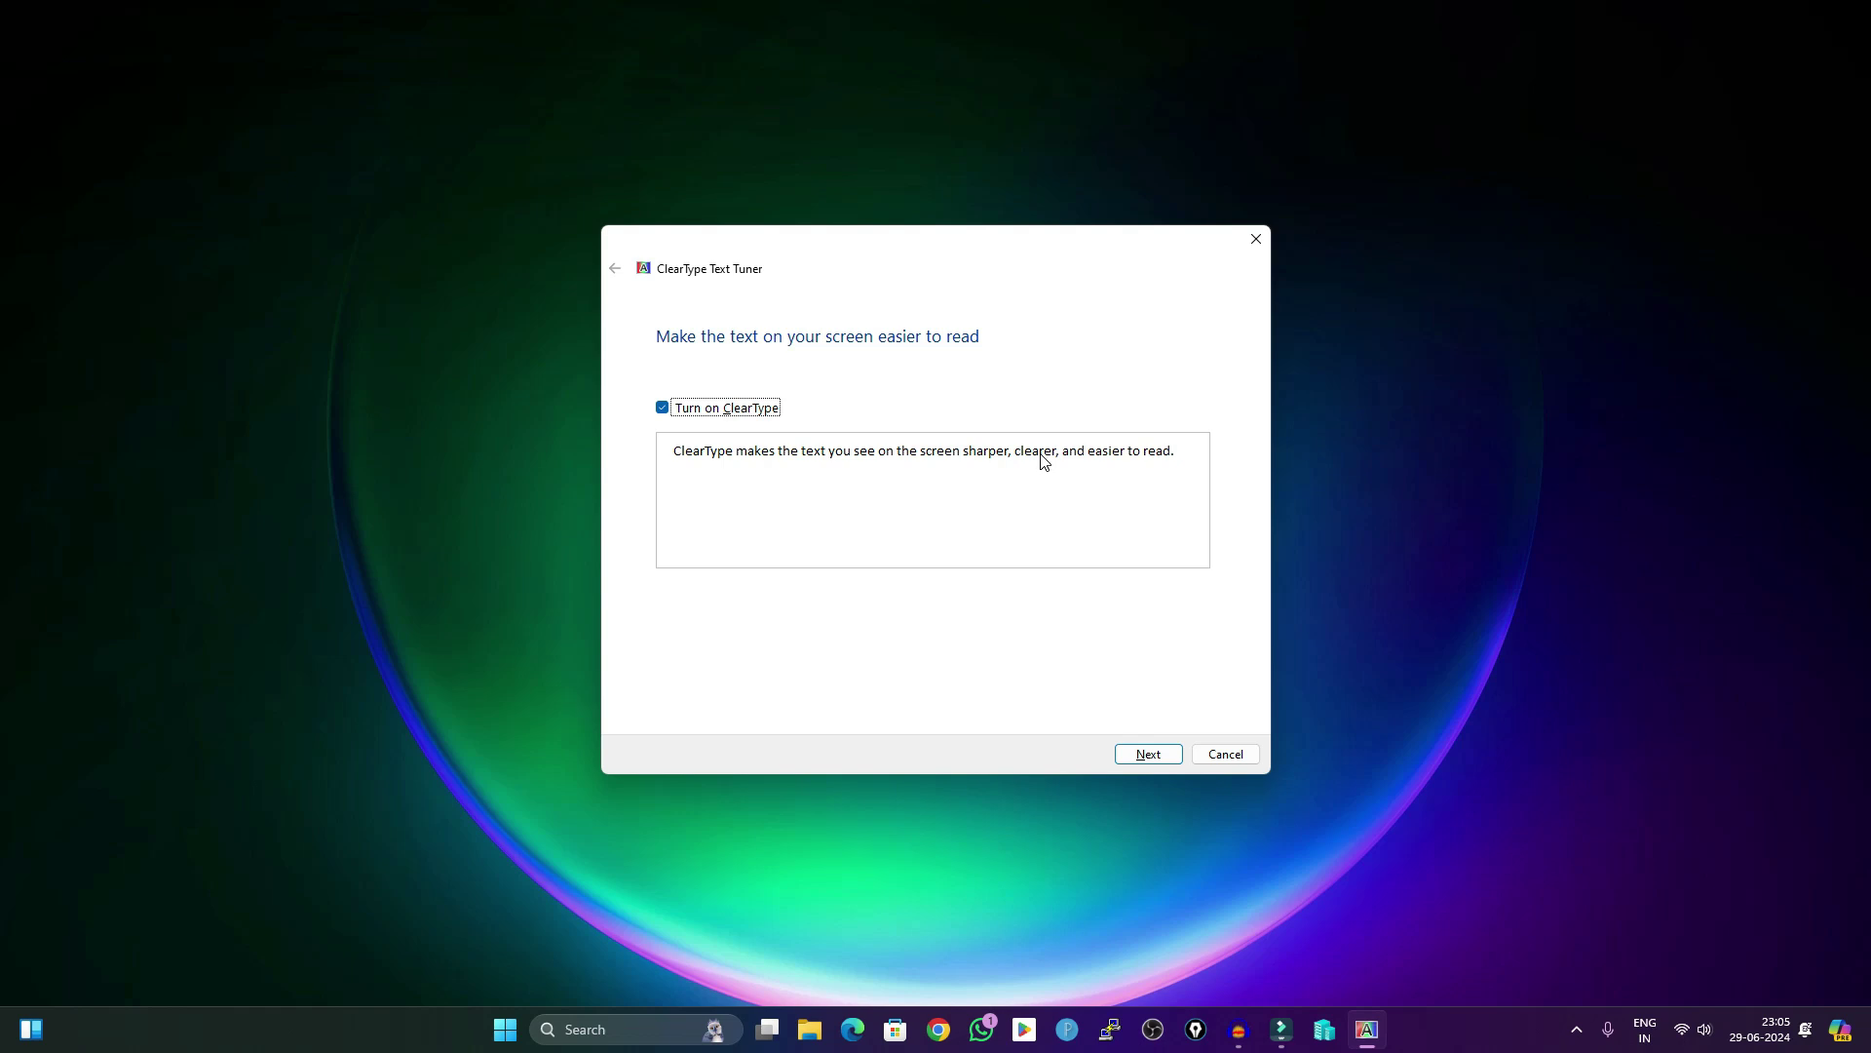
pyautogui.click(1148, 753)
pyautogui.moveTo(932, 263); pyautogui.dragTo(923, 153)
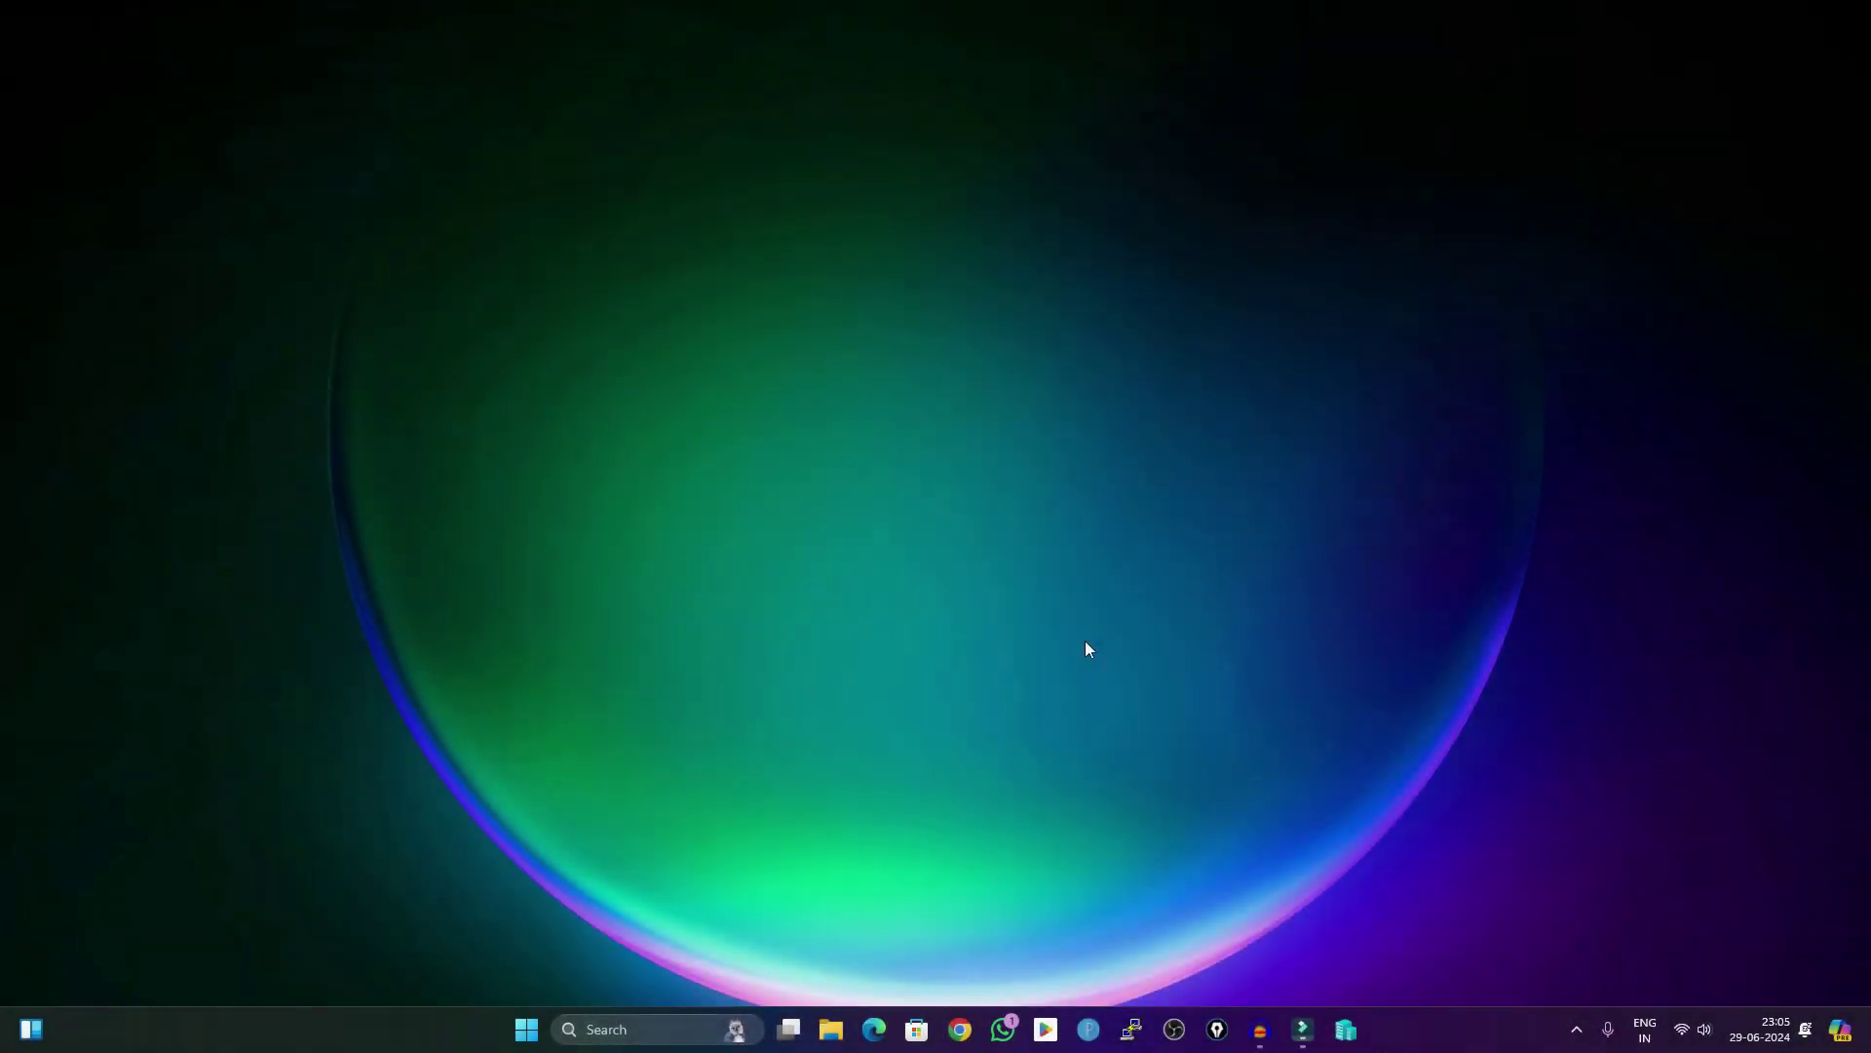
# - Launch the DirectX Diagnostic Tool with the Run command dxdiag and accept the check for digitally signed drivers
pyautogui.press('super+r')
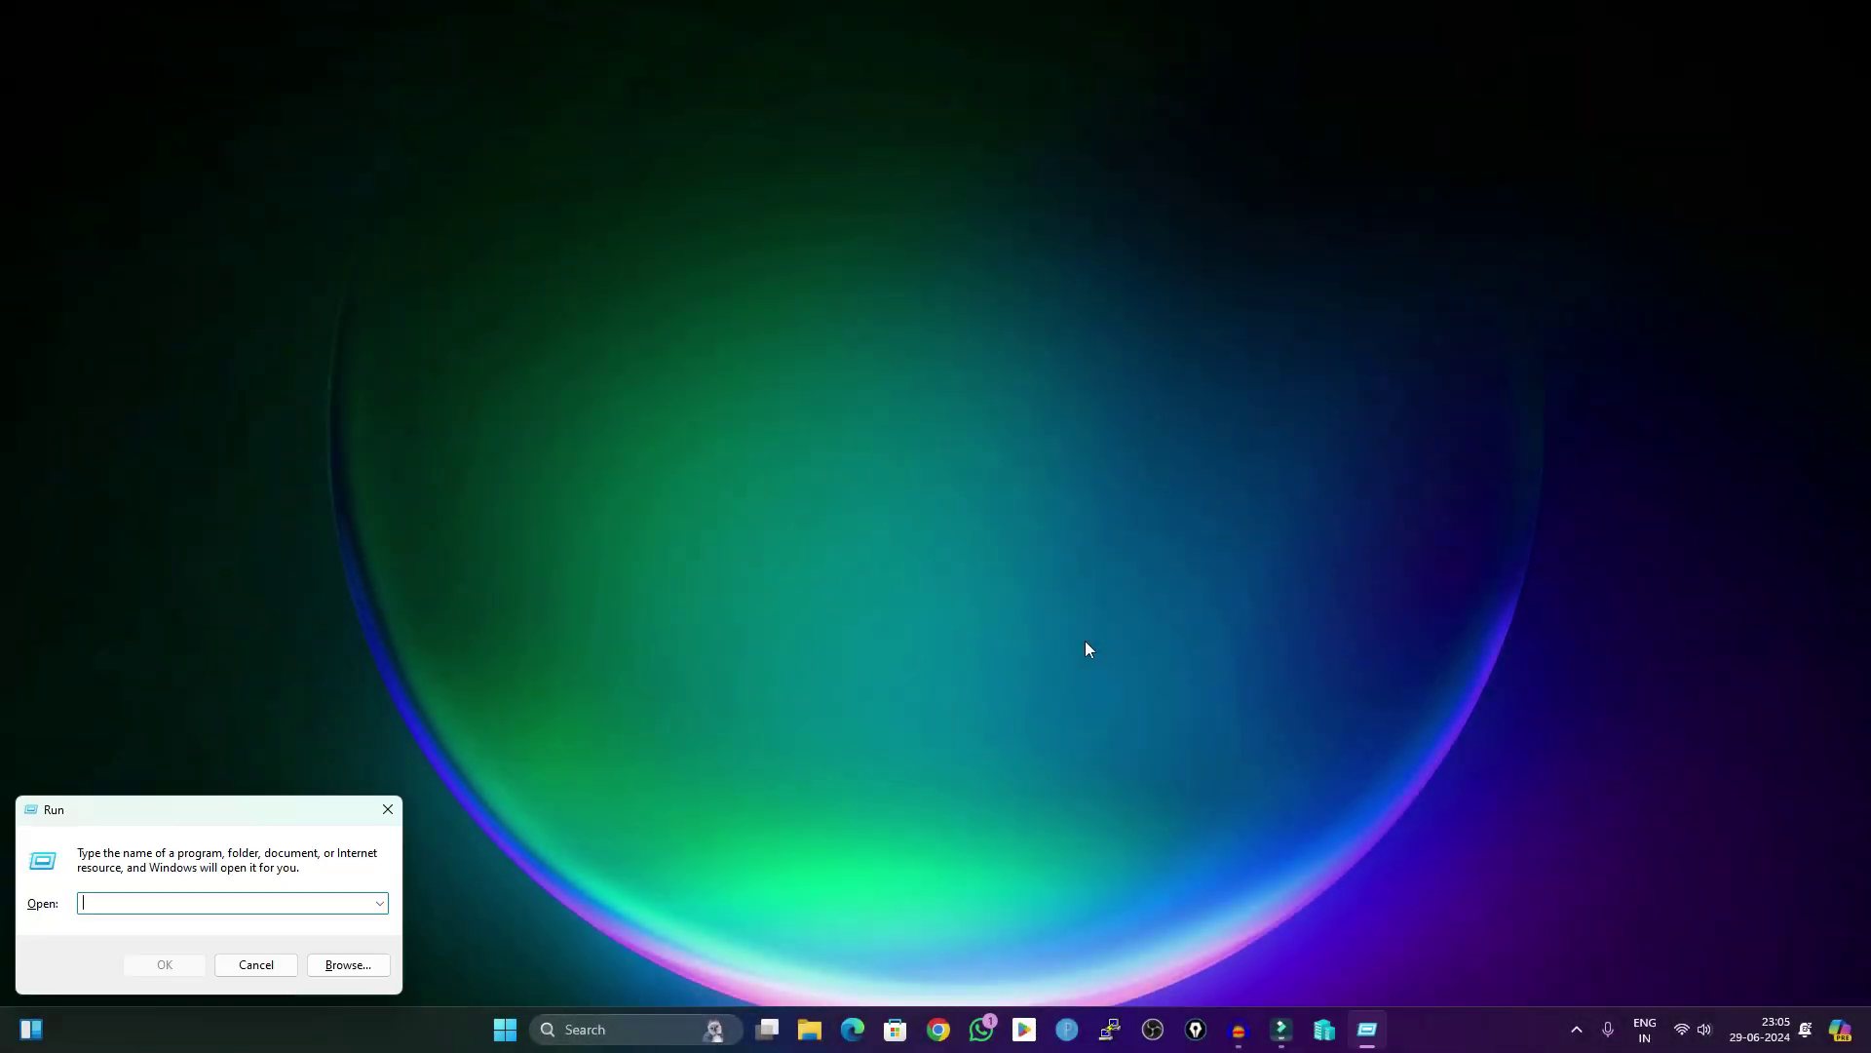
pyautogui.write('dxdiag')
pyautogui.press('Return')
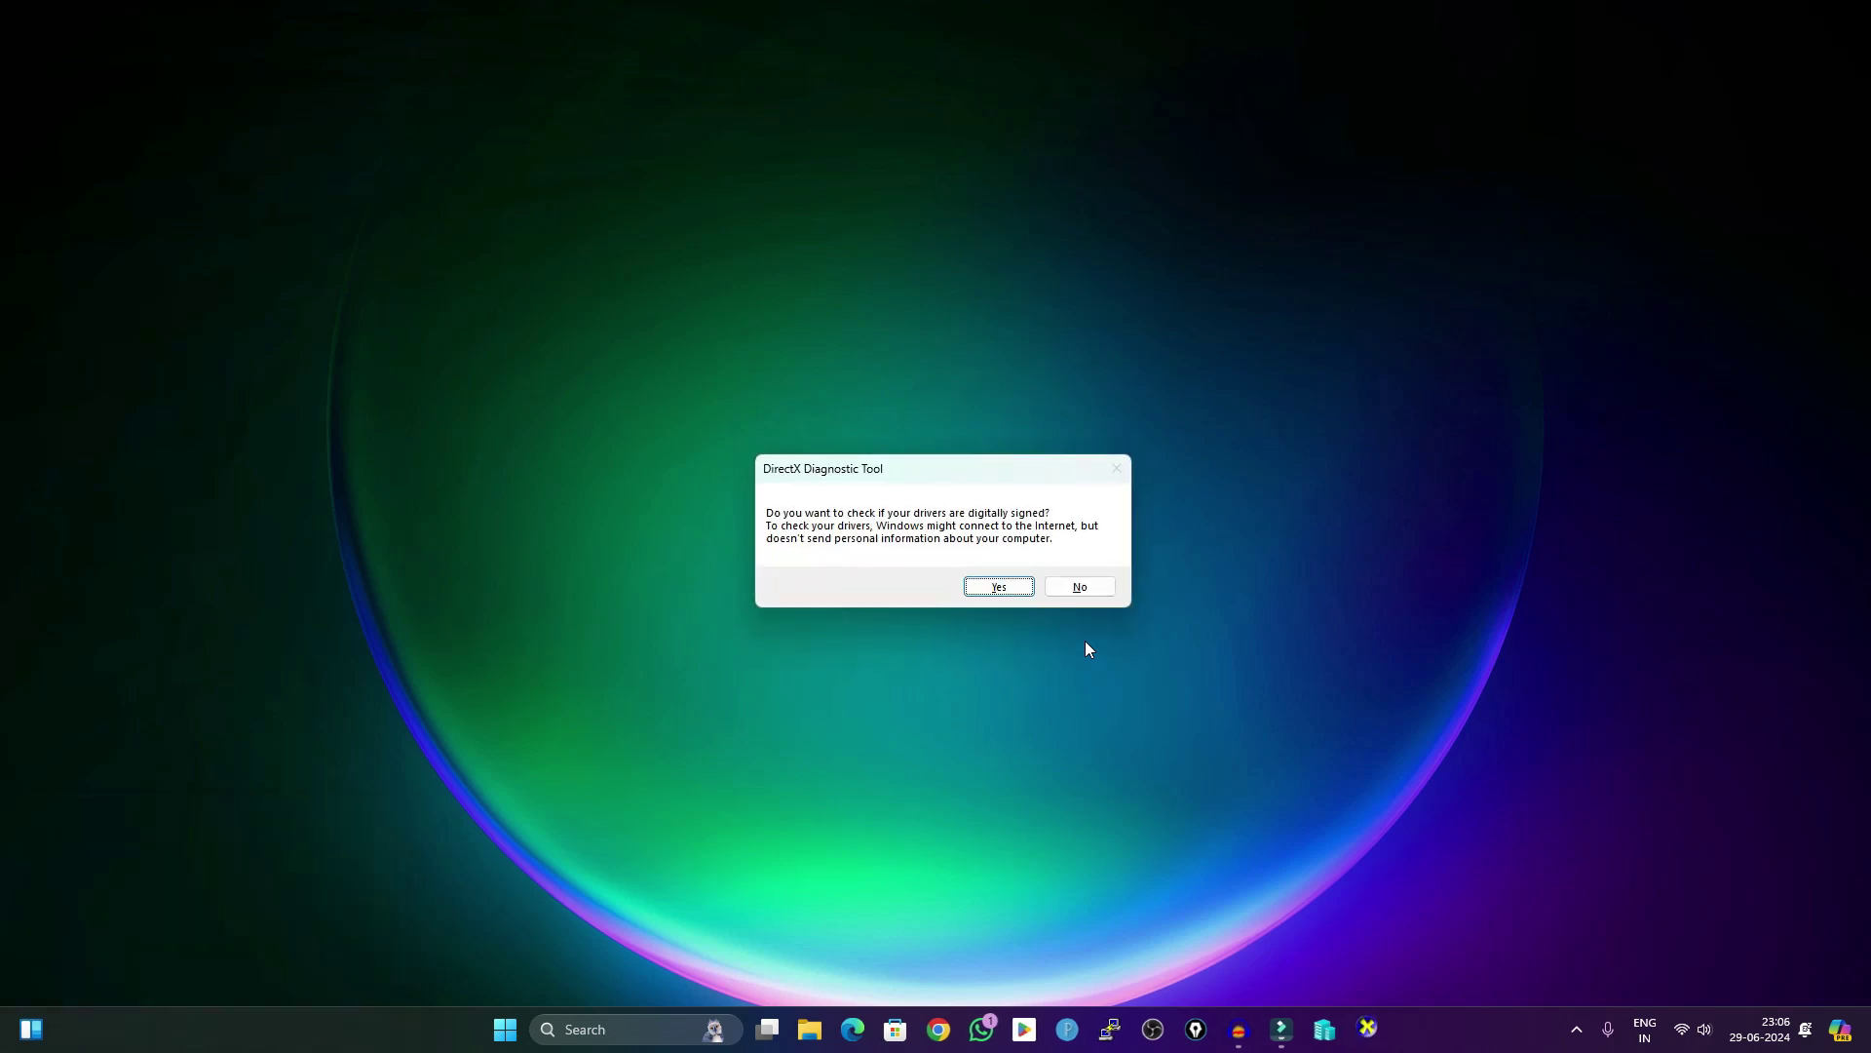
pyautogui.press('Return')
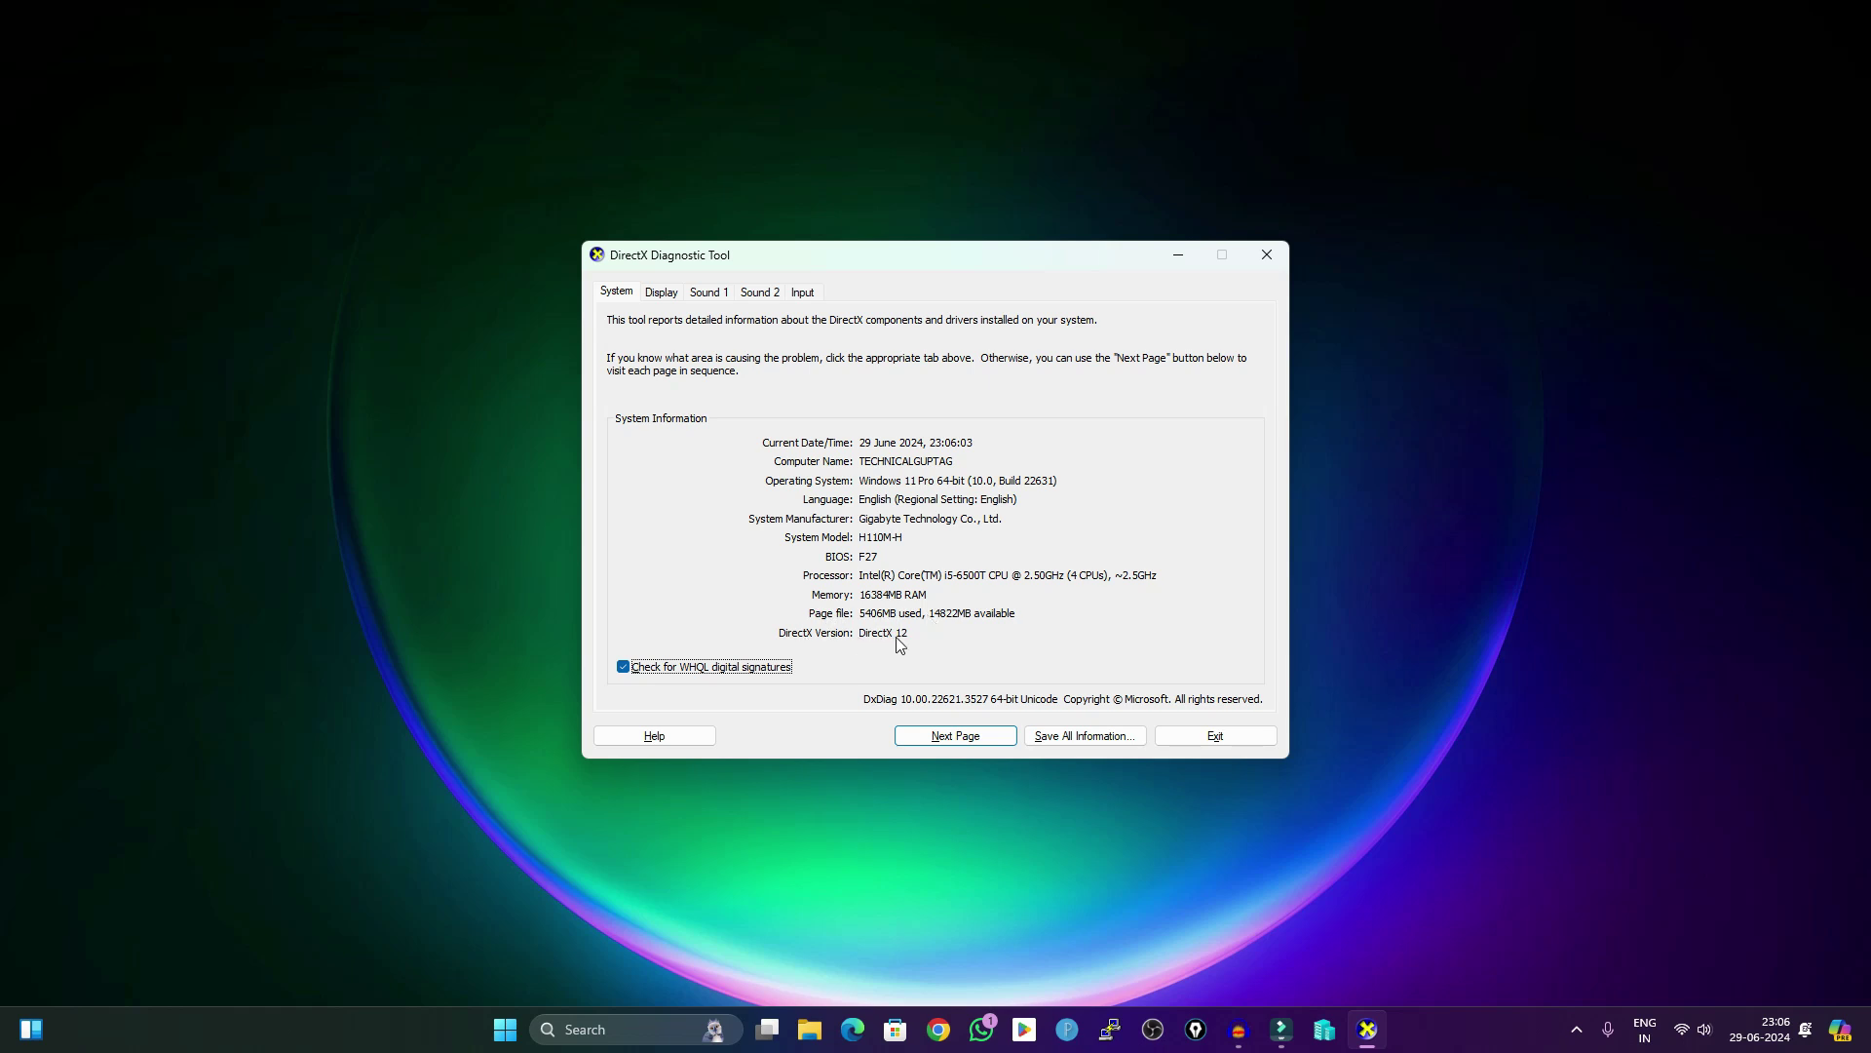
# - View the Display and Input pages of the DirectX Diagnostic Tool, and exit it
pyautogui.click(664, 295)
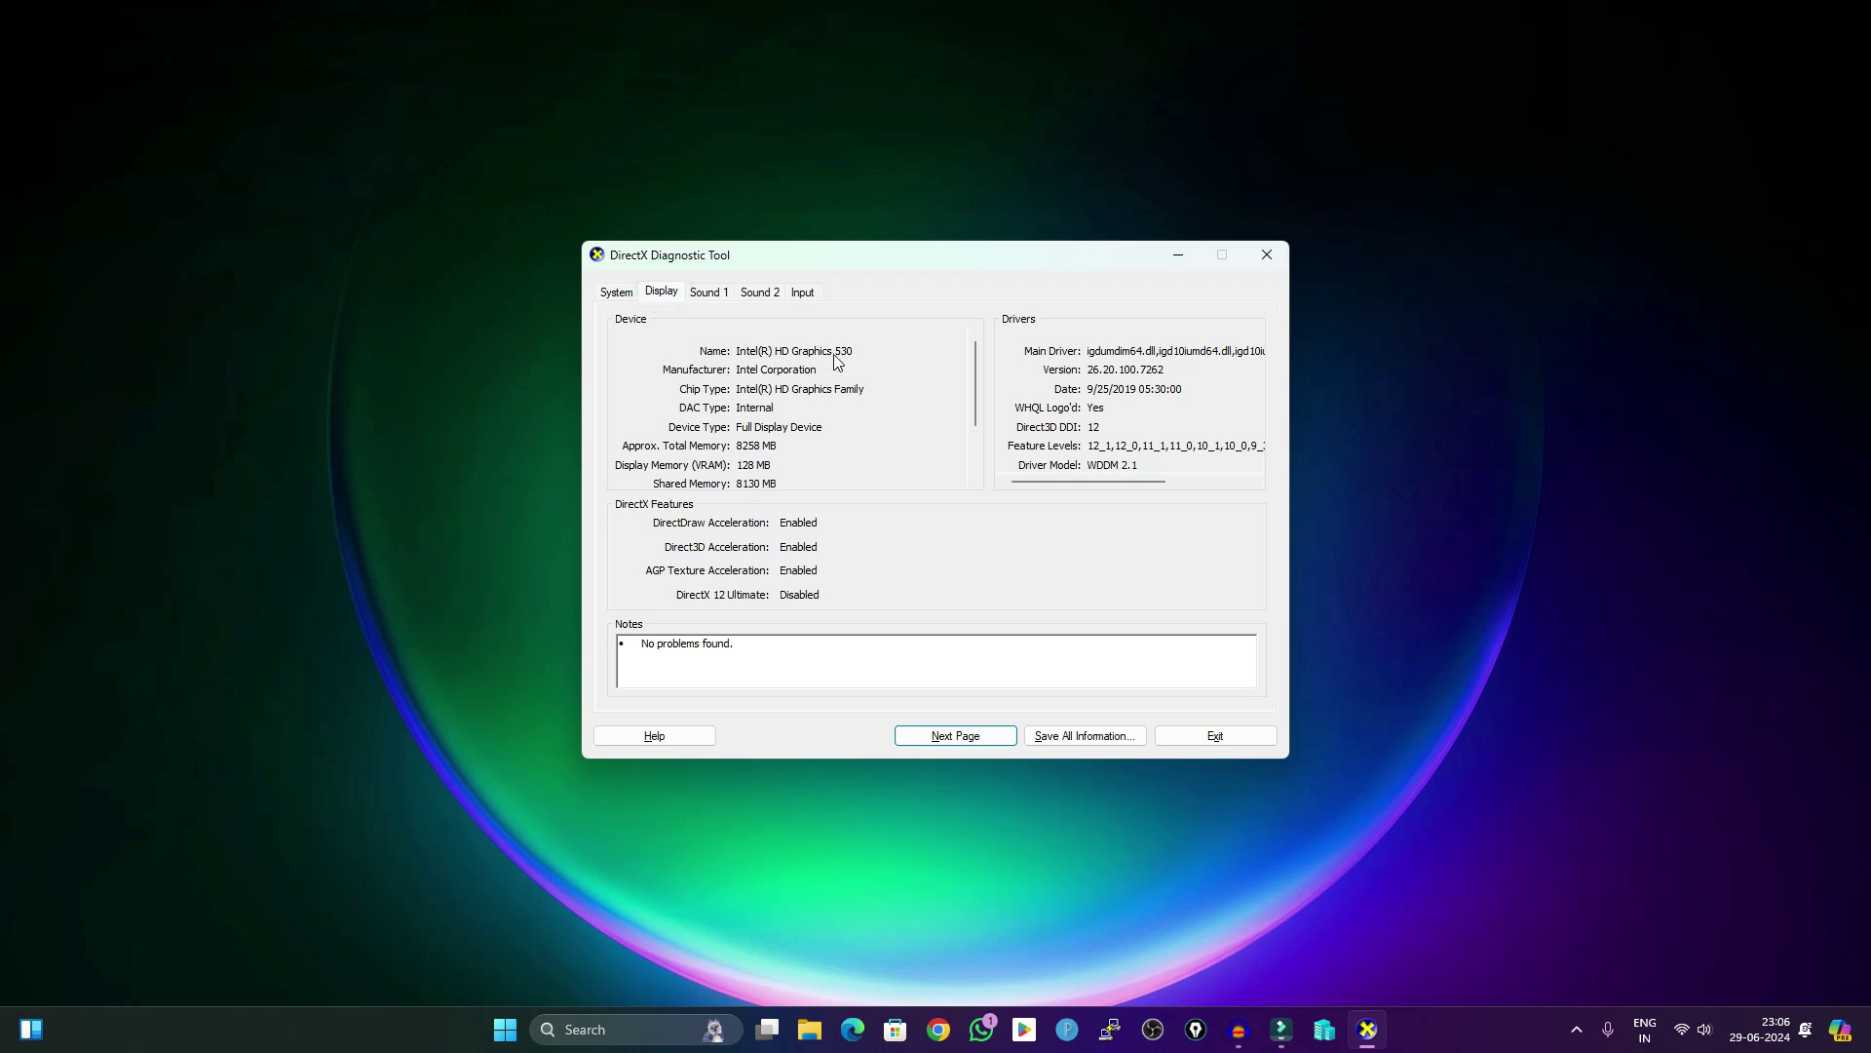
pyautogui.click(802, 293)
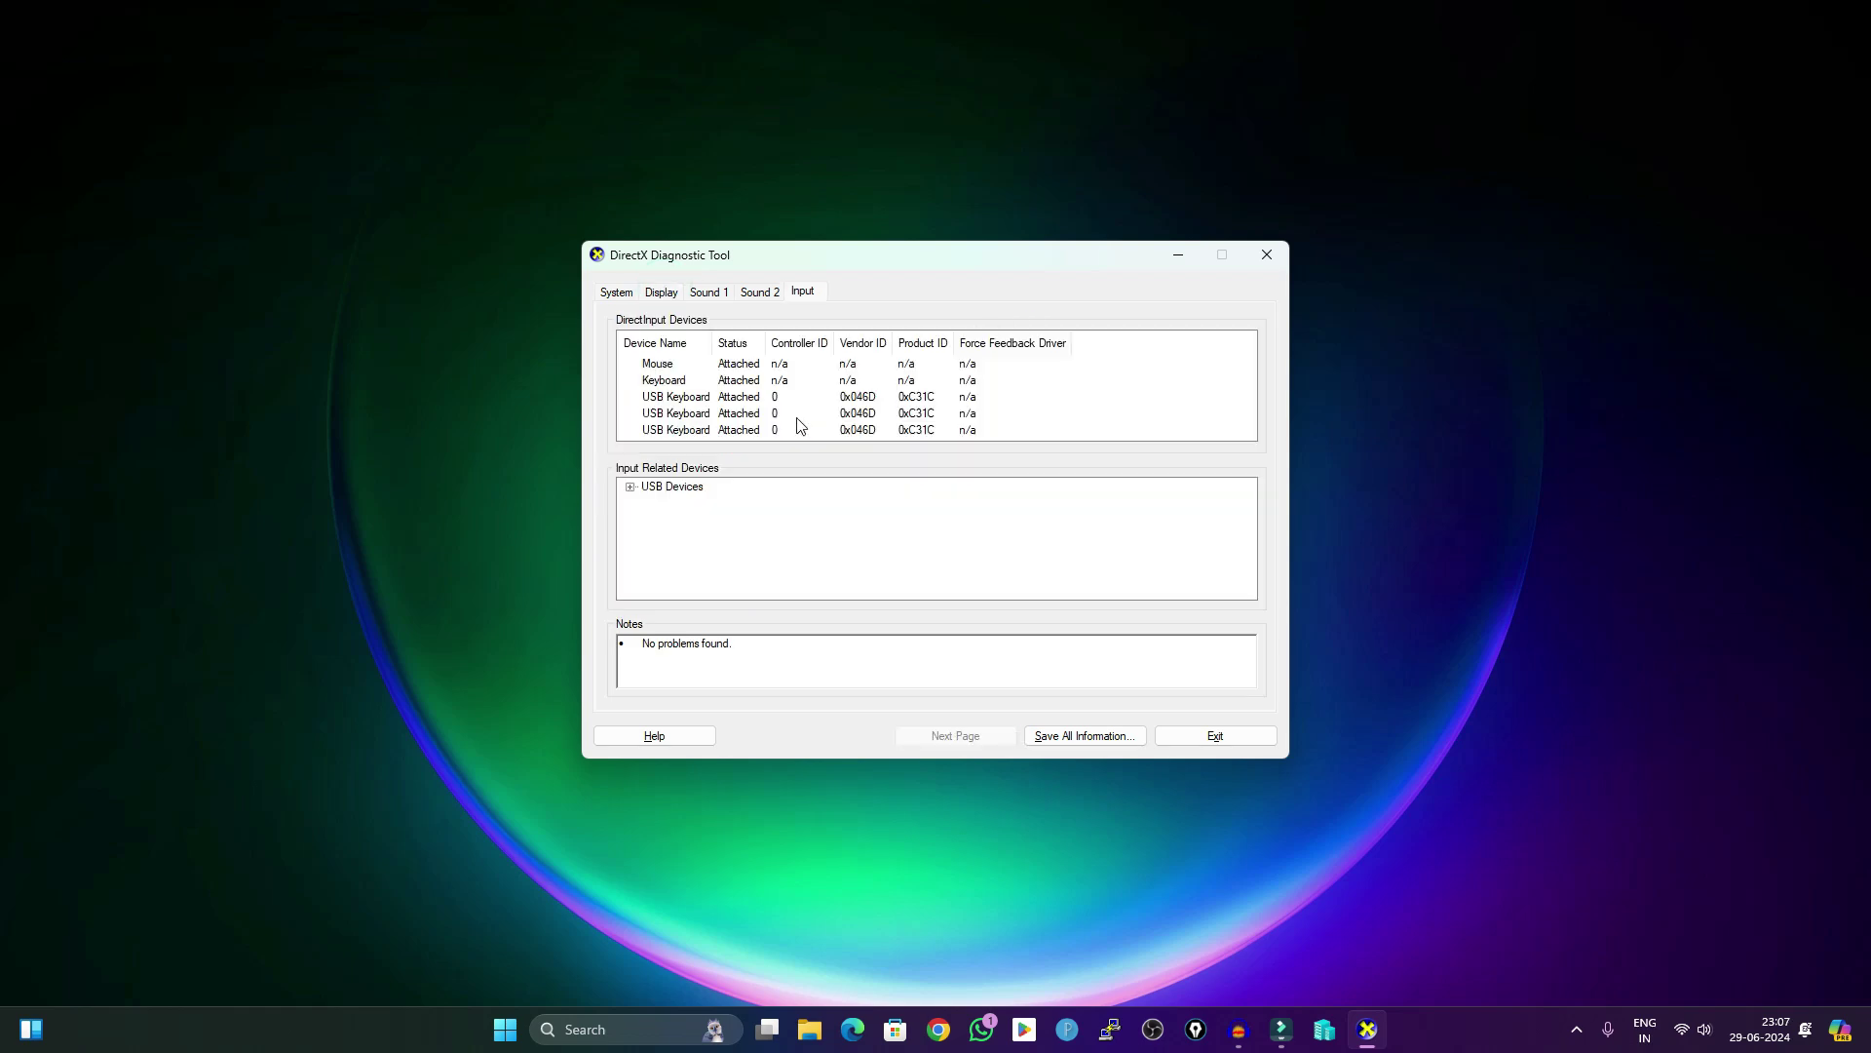
pyautogui.click(1196, 738)
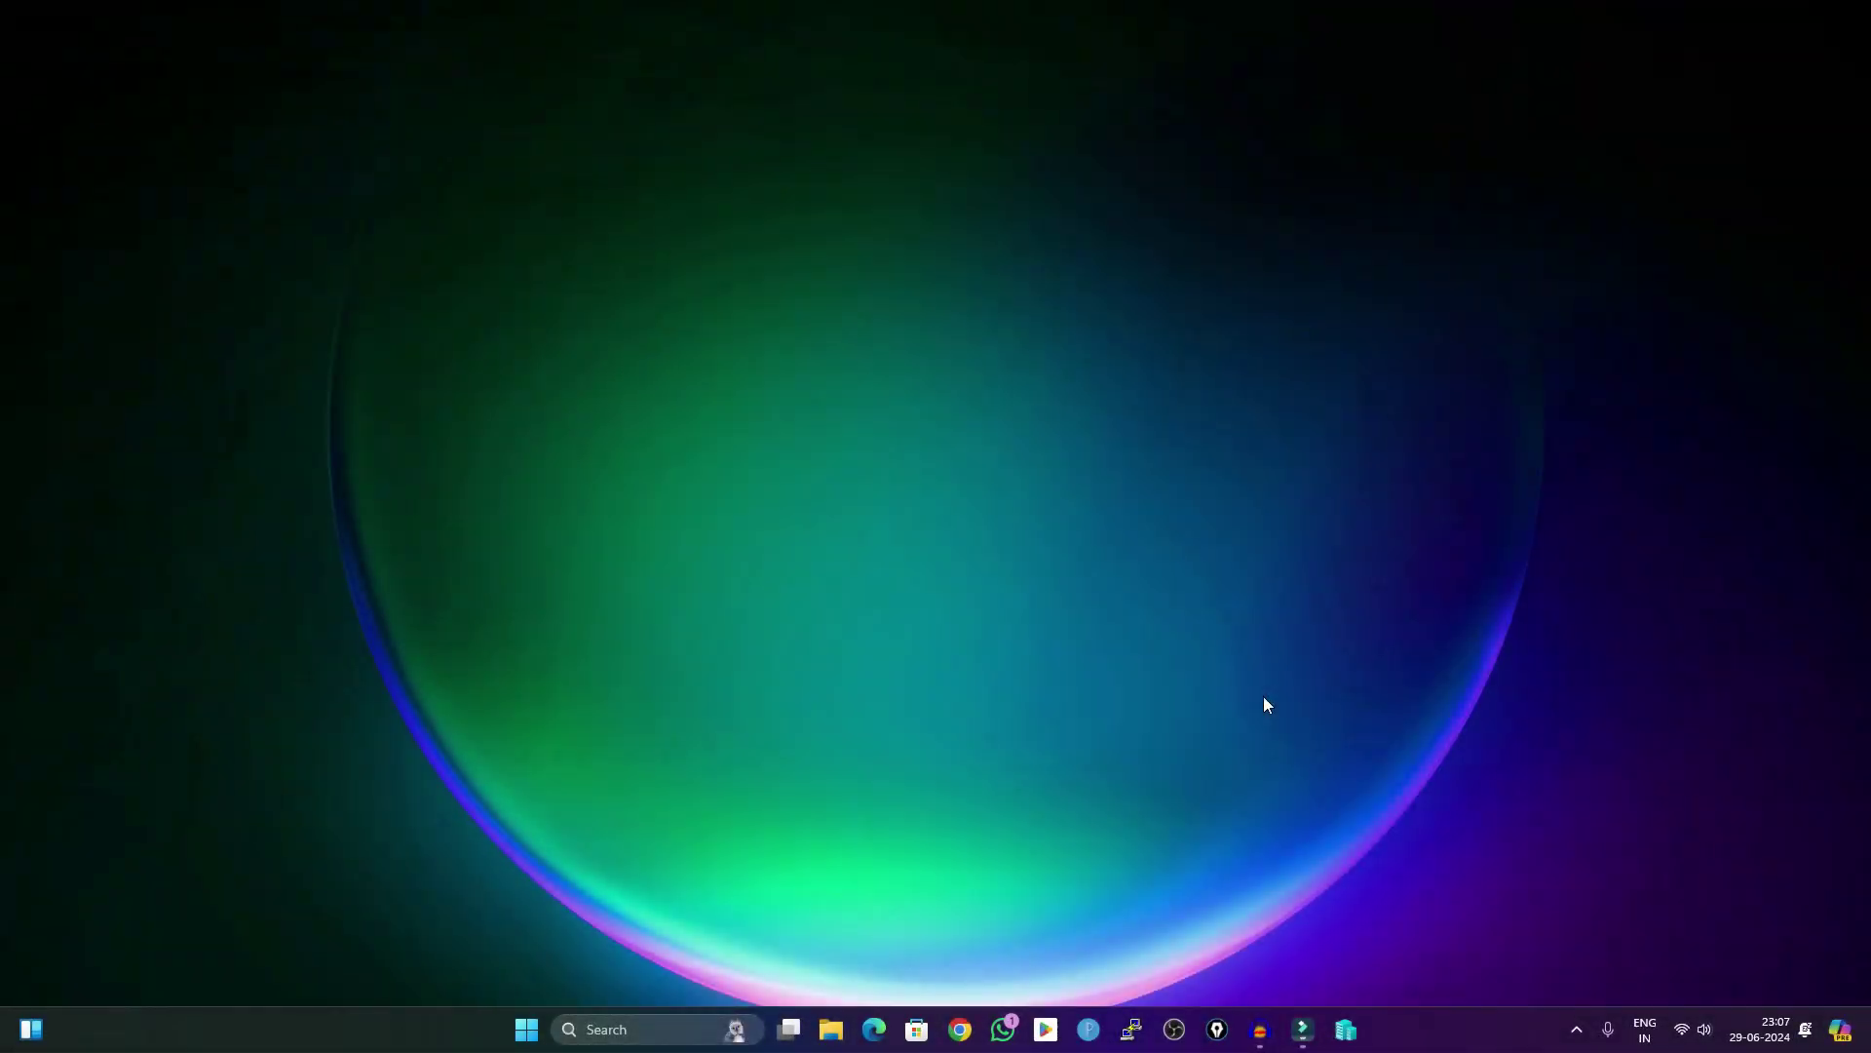
# - Open Disk Management with the Run command diskmgmt.msc and reposition its window
pyautogui.press('super+r')
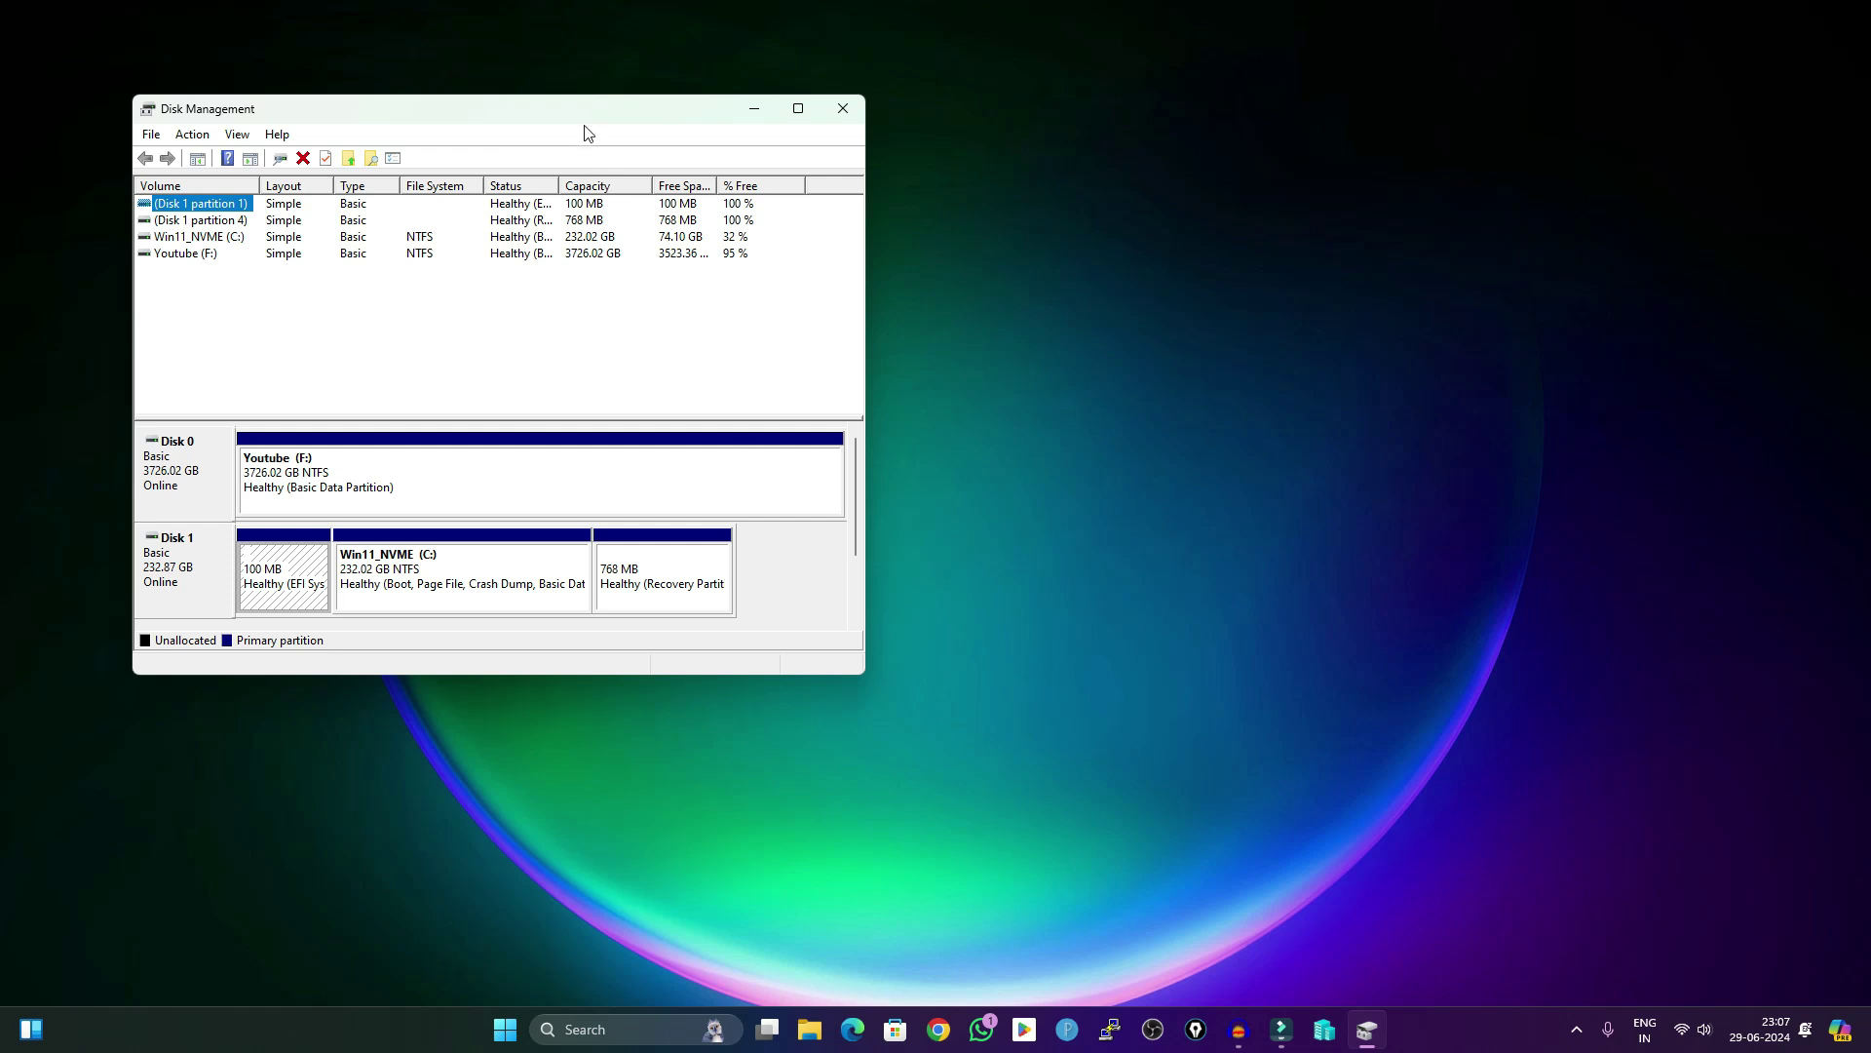
pyautogui.moveTo(587, 112); pyautogui.dragTo(806, 114)
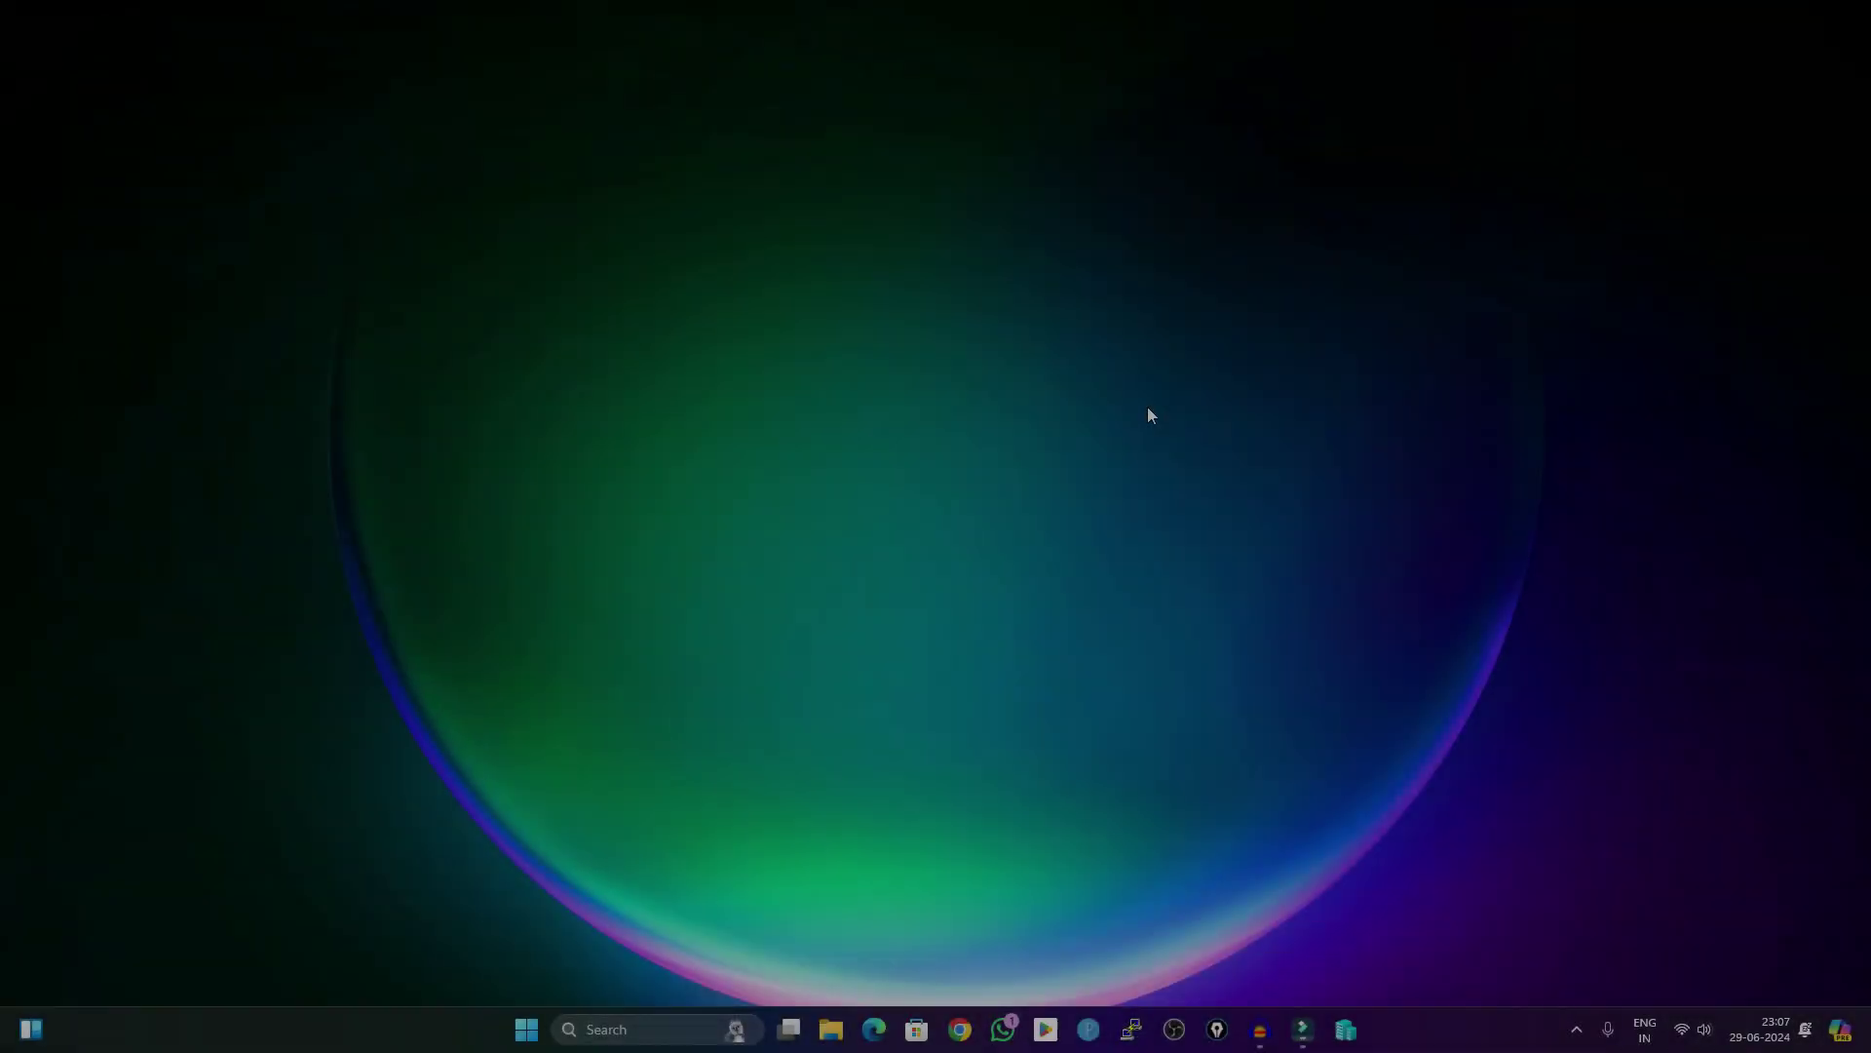
# - Open System Configuration with the Run command msconfig and reposition its window
pyautogui.press('super+r')
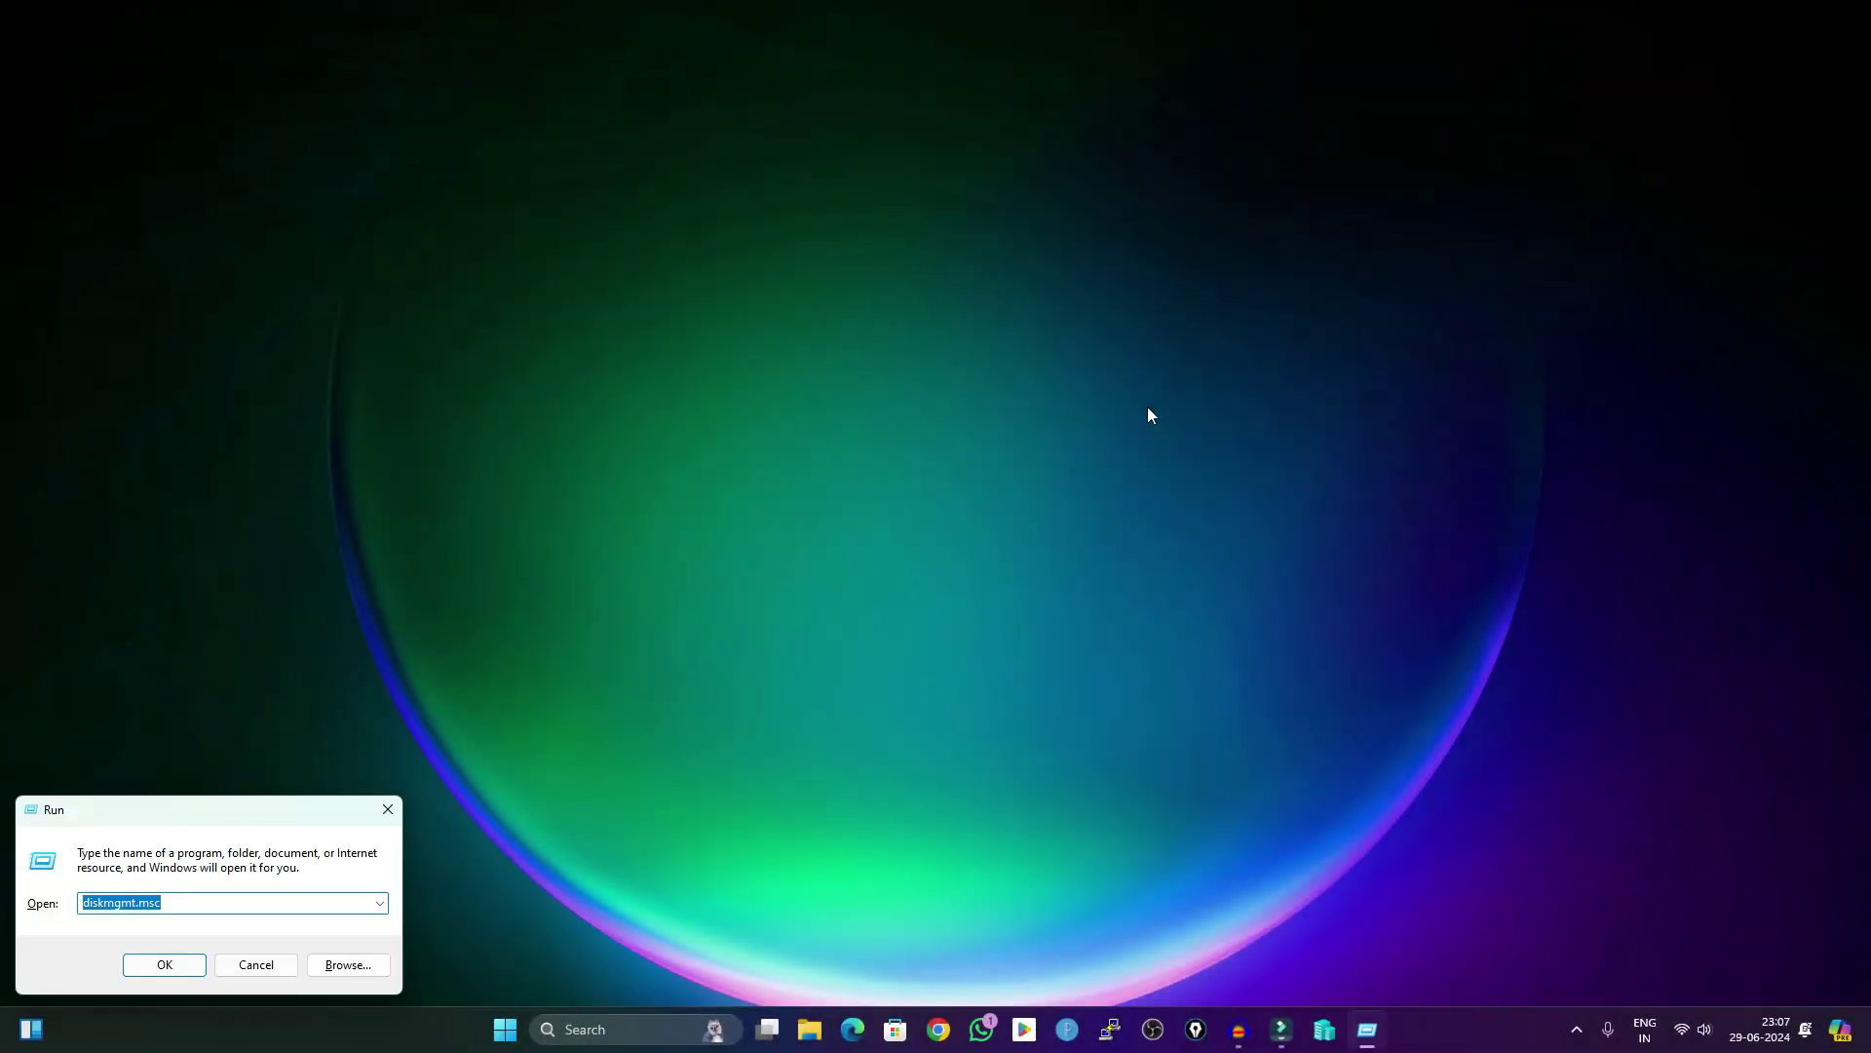
pyautogui.press('BackSpace')
pyautogui.write('msconfig')
pyautogui.press('Return')
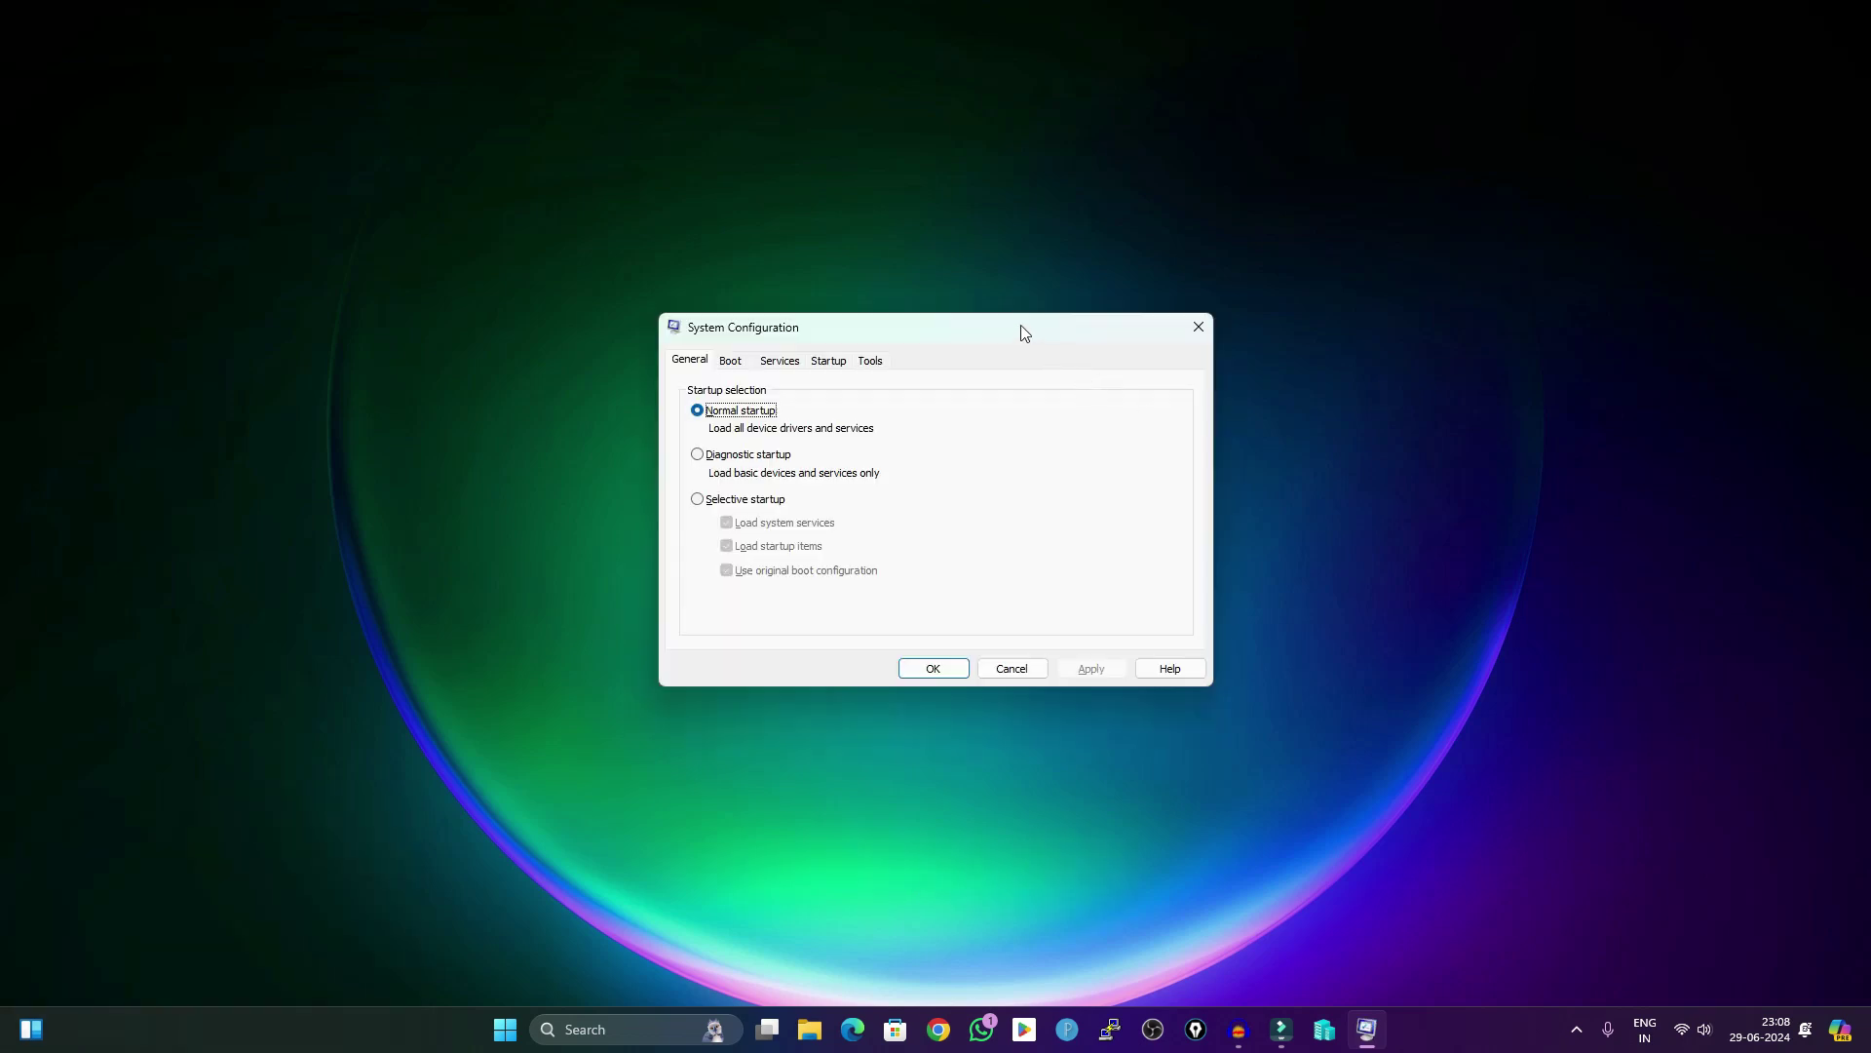
pyautogui.moveTo(1021, 326); pyautogui.dragTo(1046, 219)
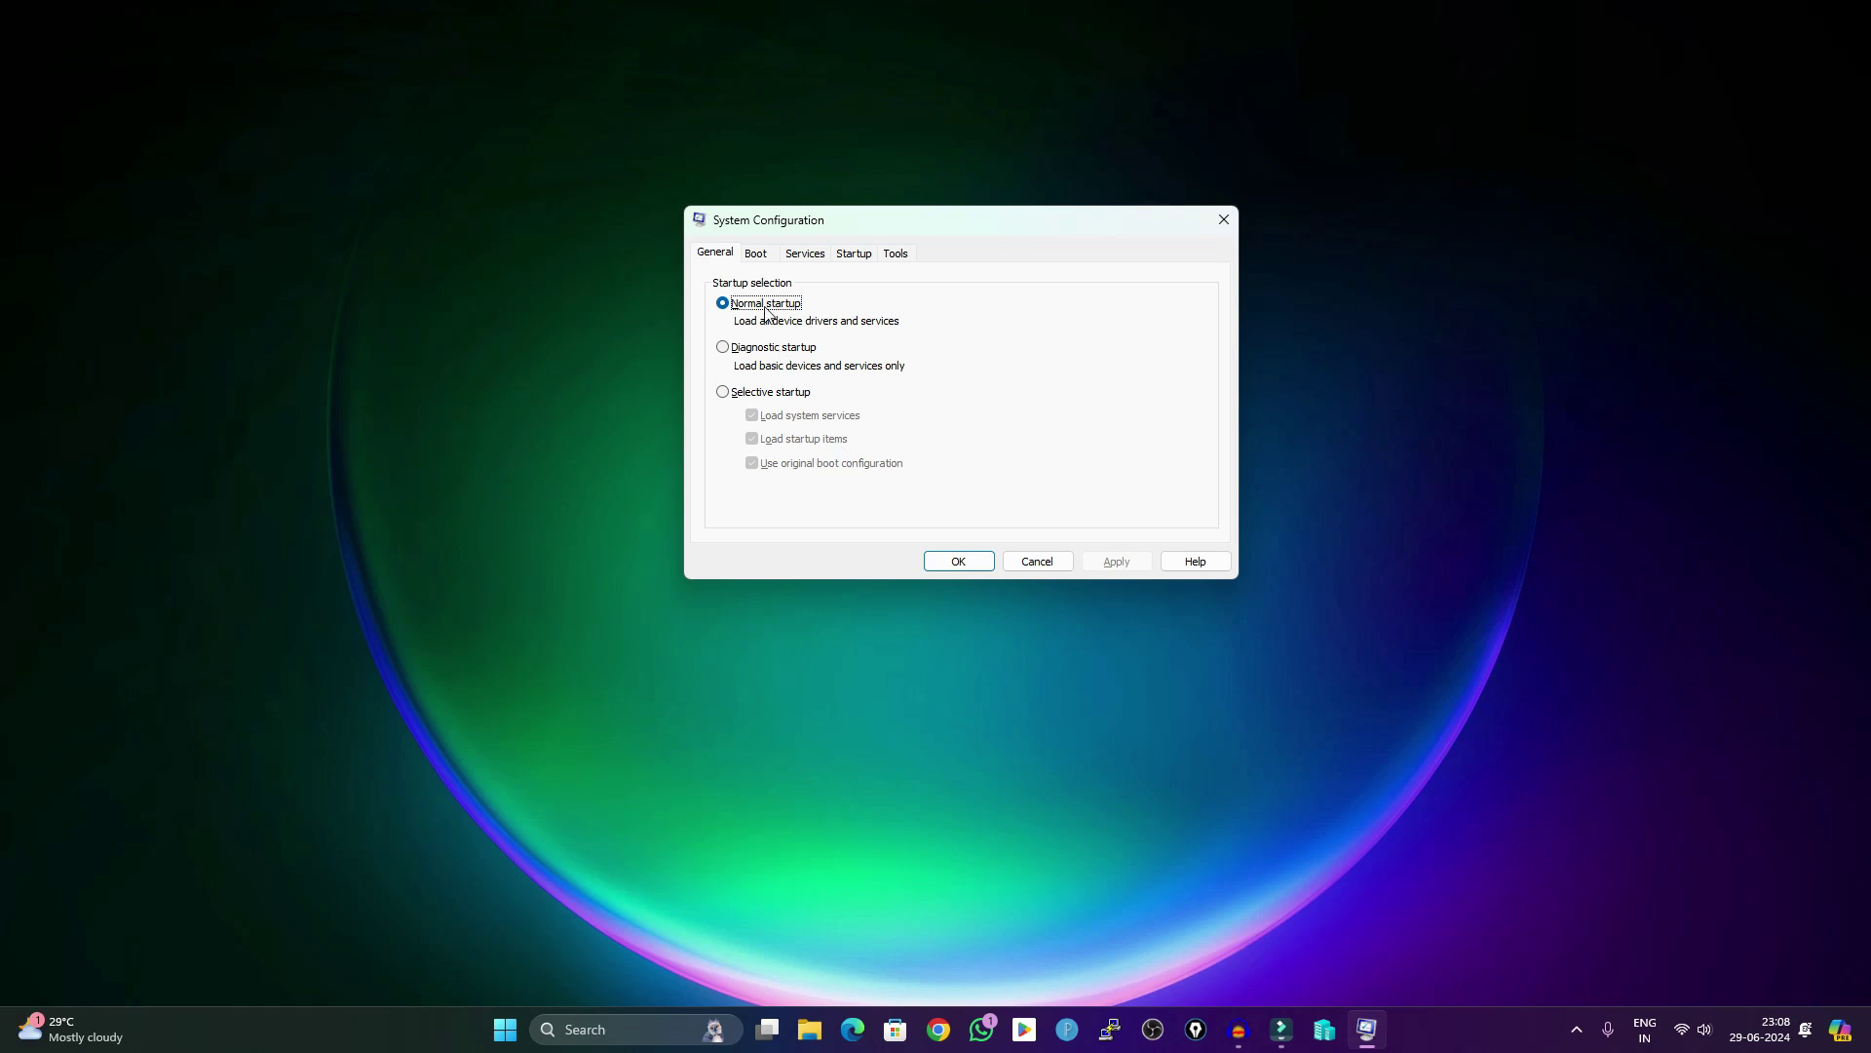
# - View the Boot, Services and Startup pages of System Configuration, and follow the Startup page's link to Task Manager
pyautogui.click(760, 255)
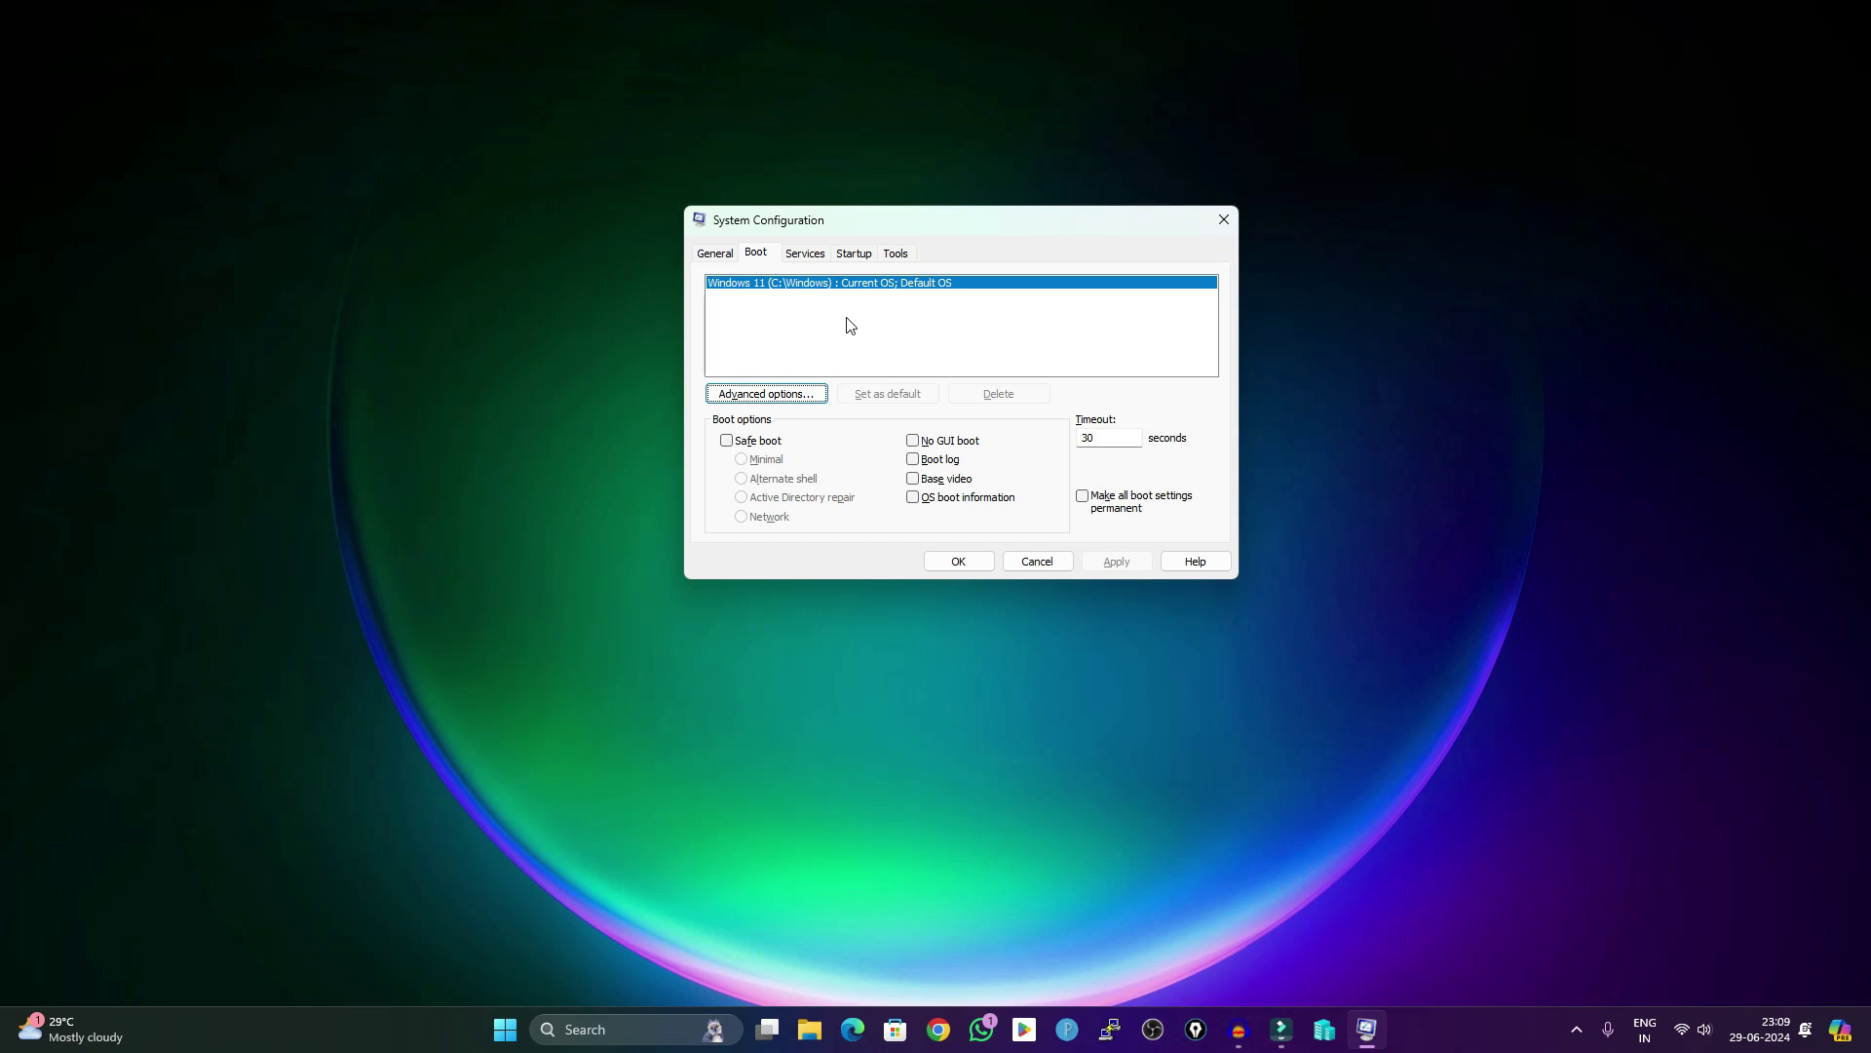
pyautogui.click(811, 255)
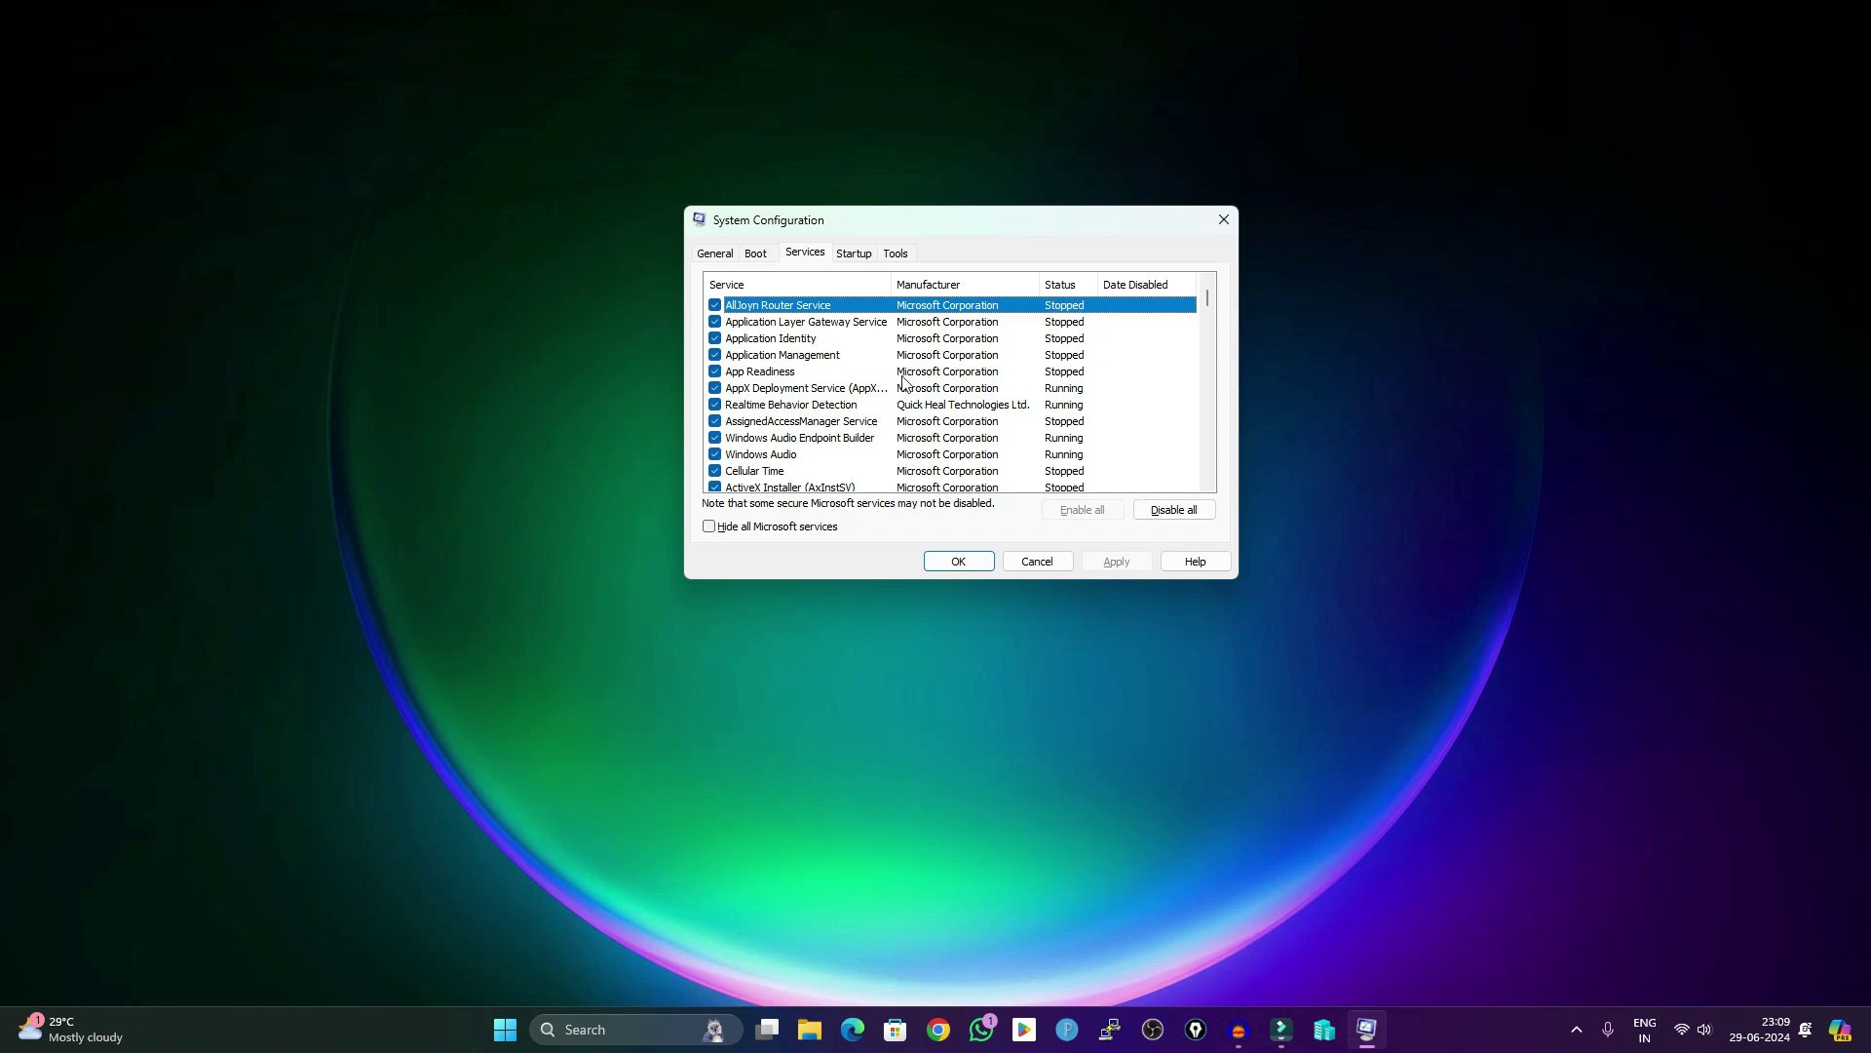
pyautogui.click(853, 252)
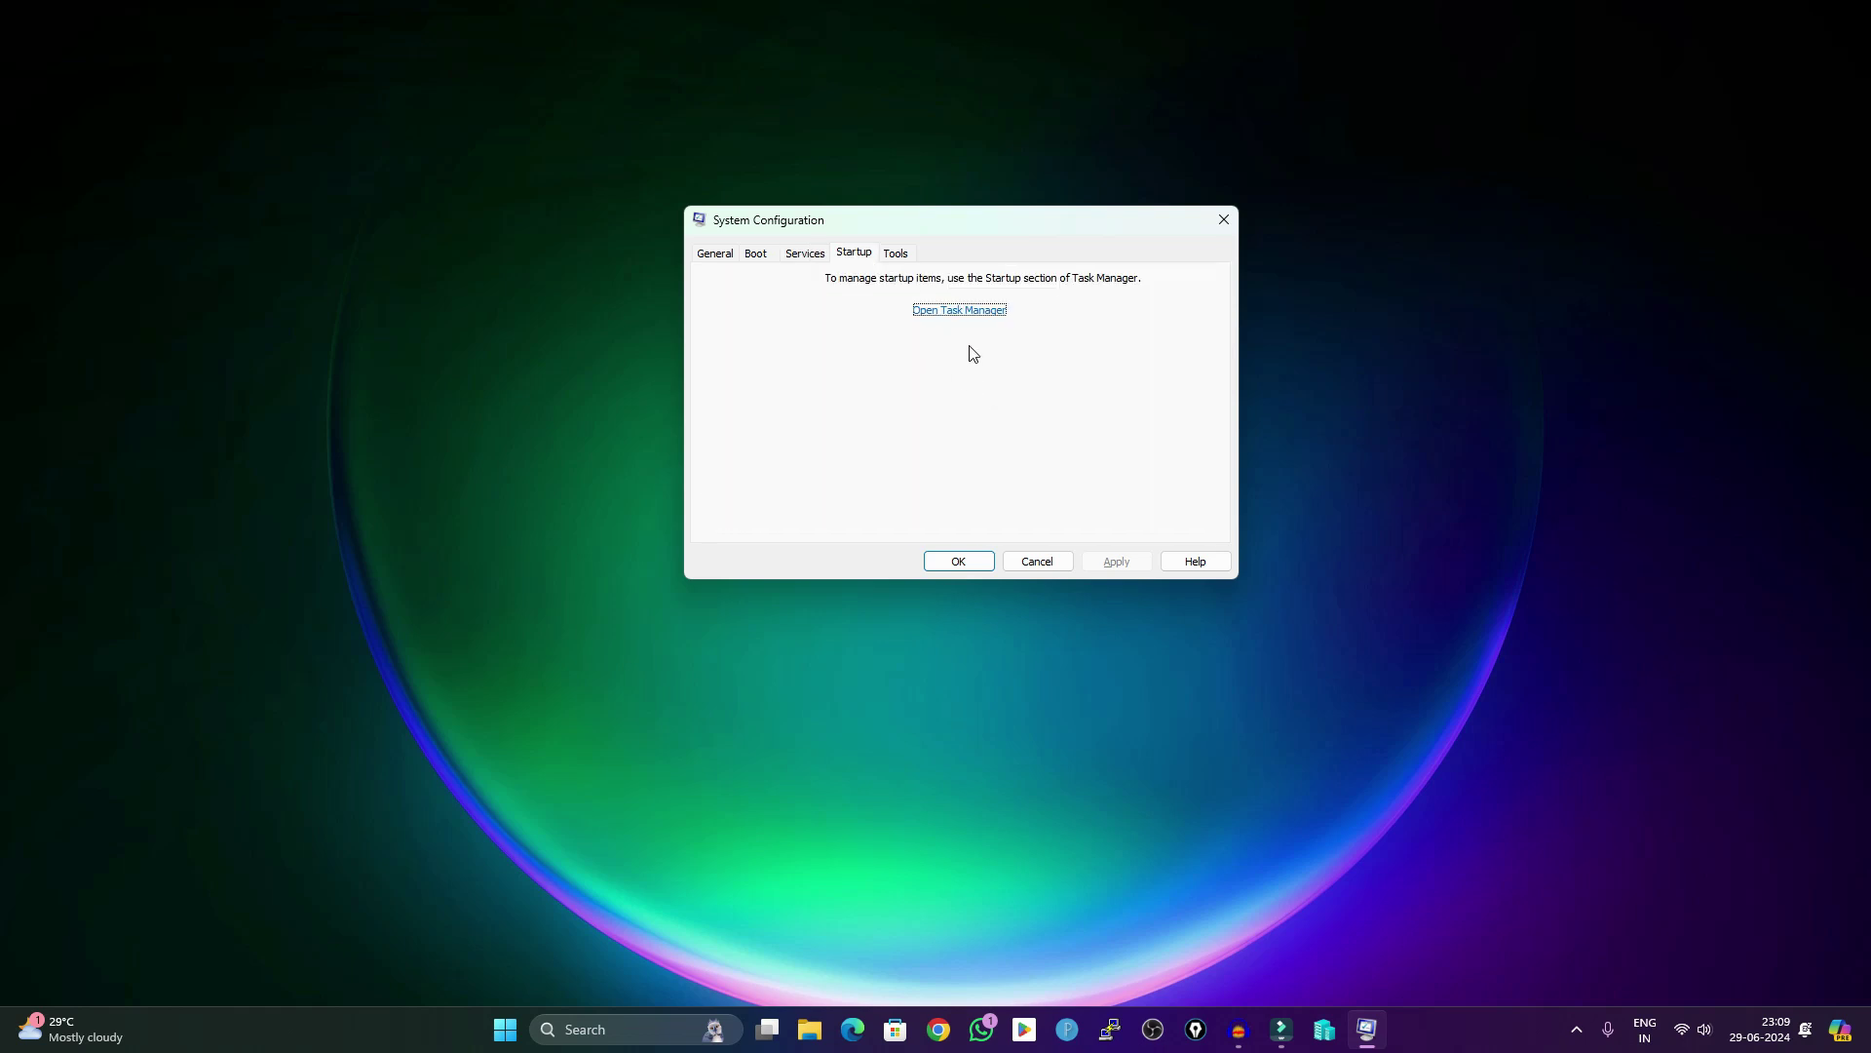
pyautogui.click(958, 312)
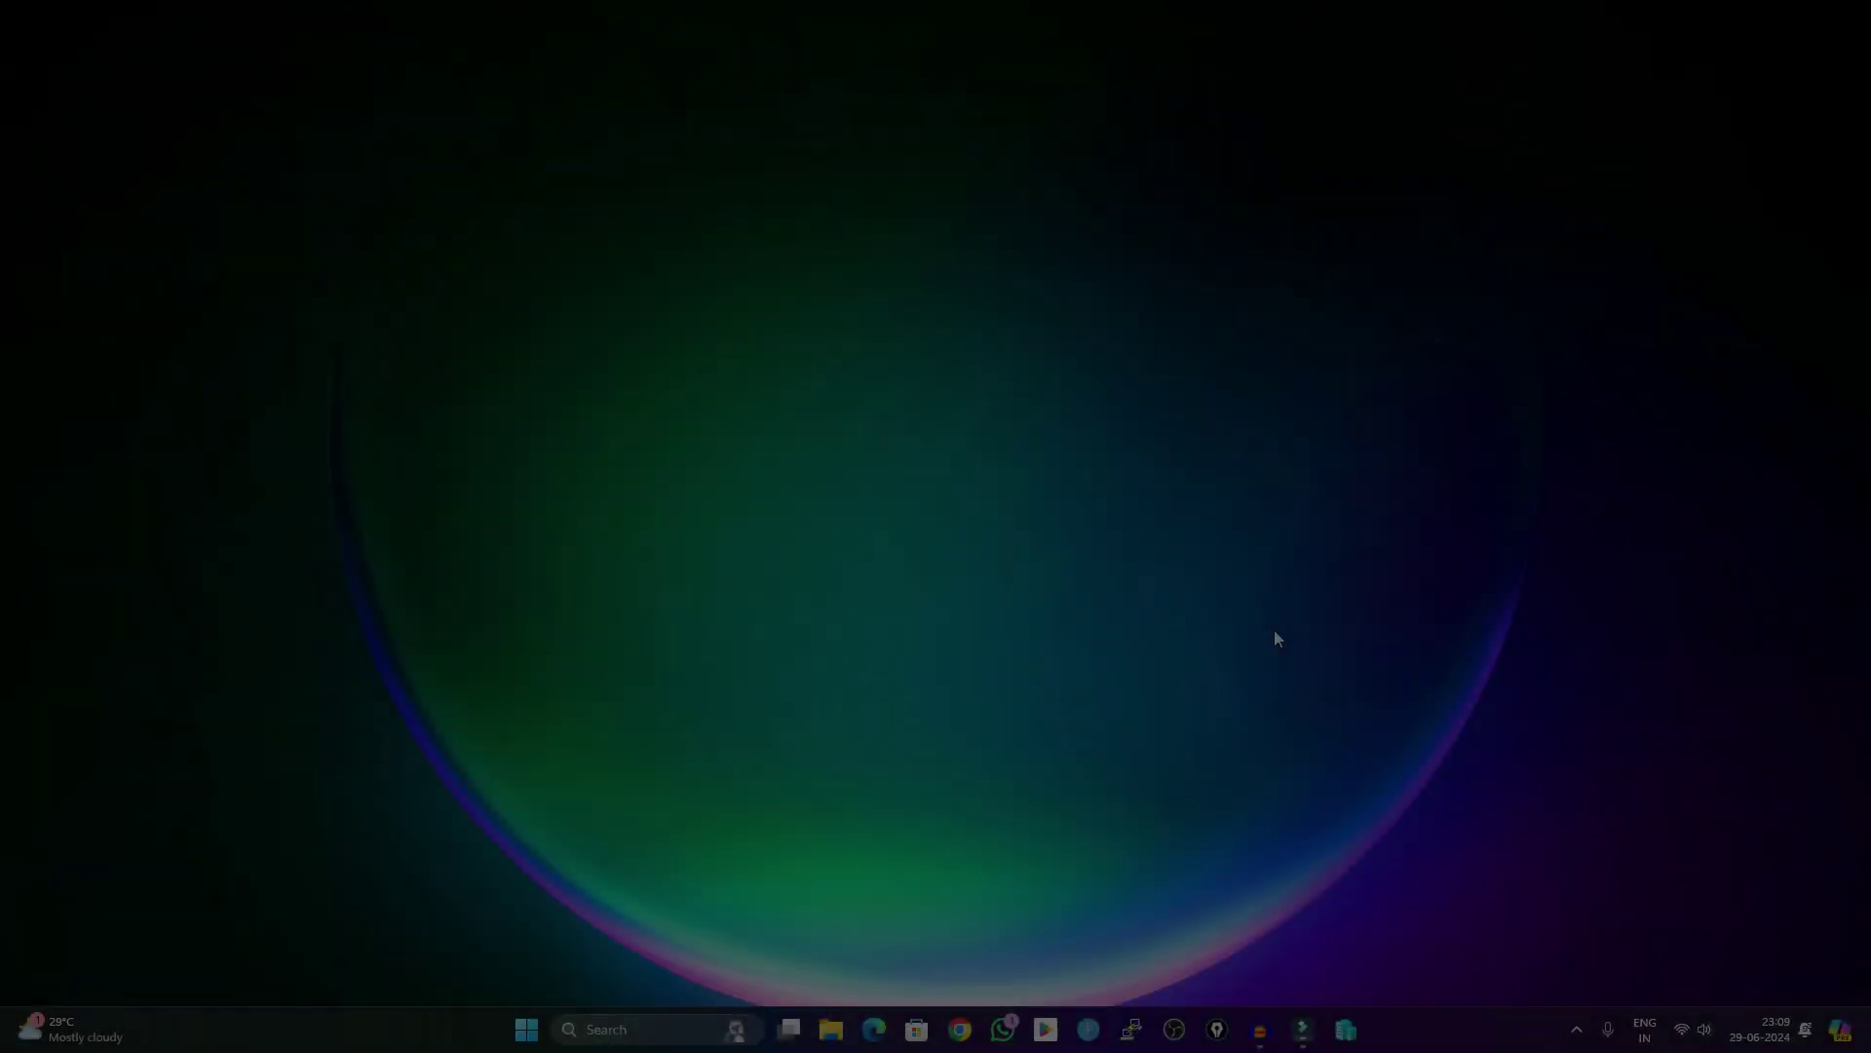
# - Open Power Options with the Run command powercfg.cpl and view the Balanced plan's settings
pyautogui.press('super+r')
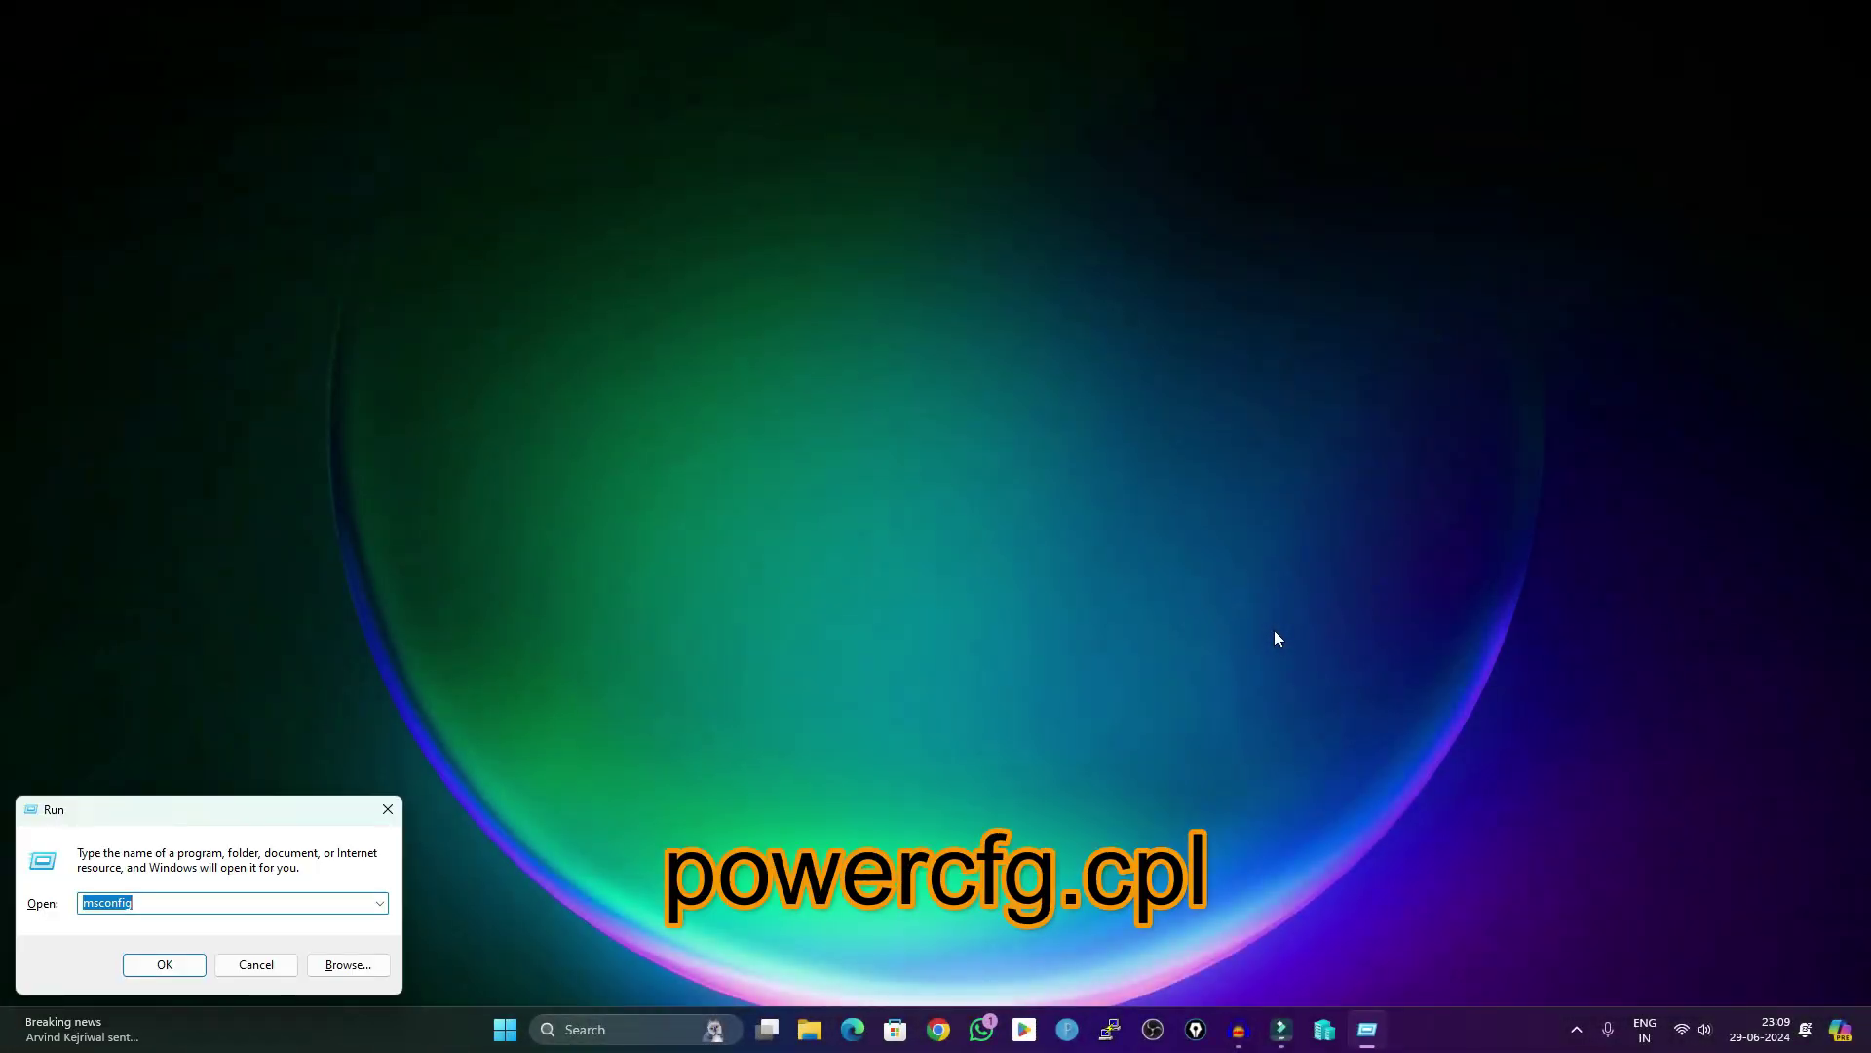
pyautogui.write('powercfg.cpl')
pyautogui.press('Return')
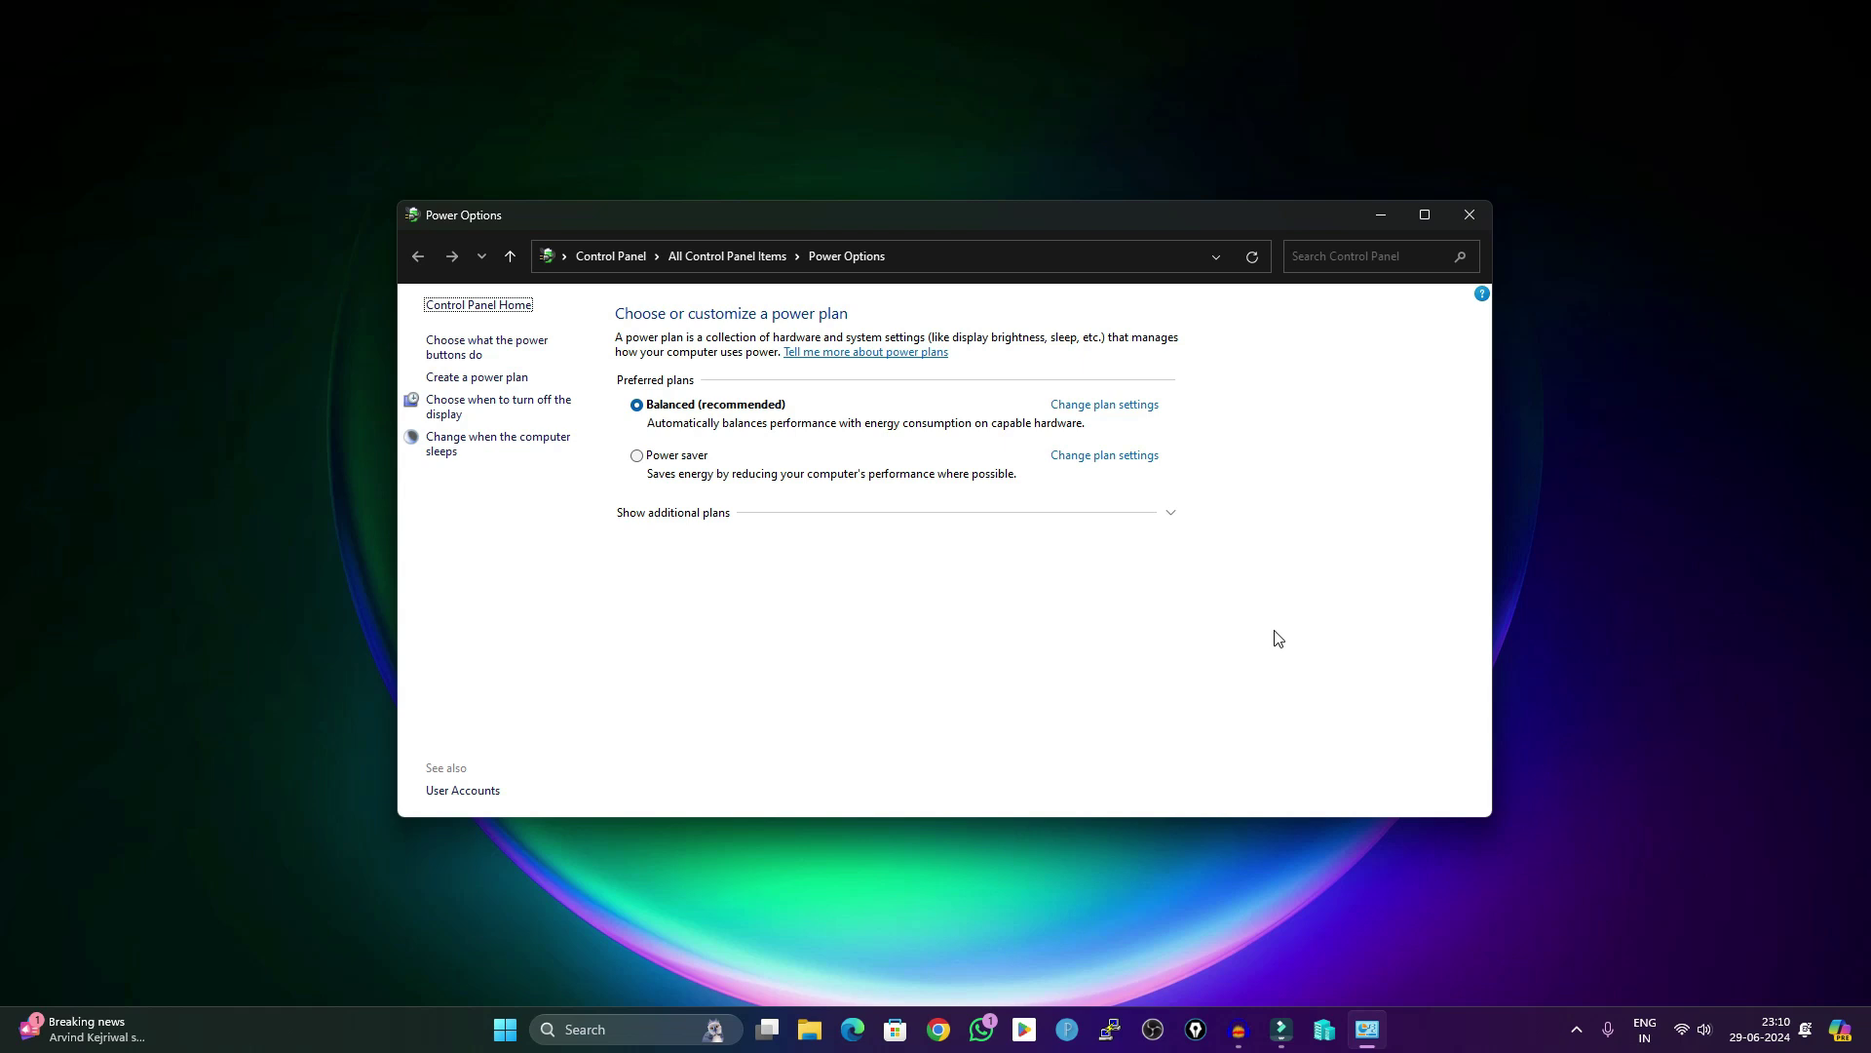
pyautogui.click(1124, 409)
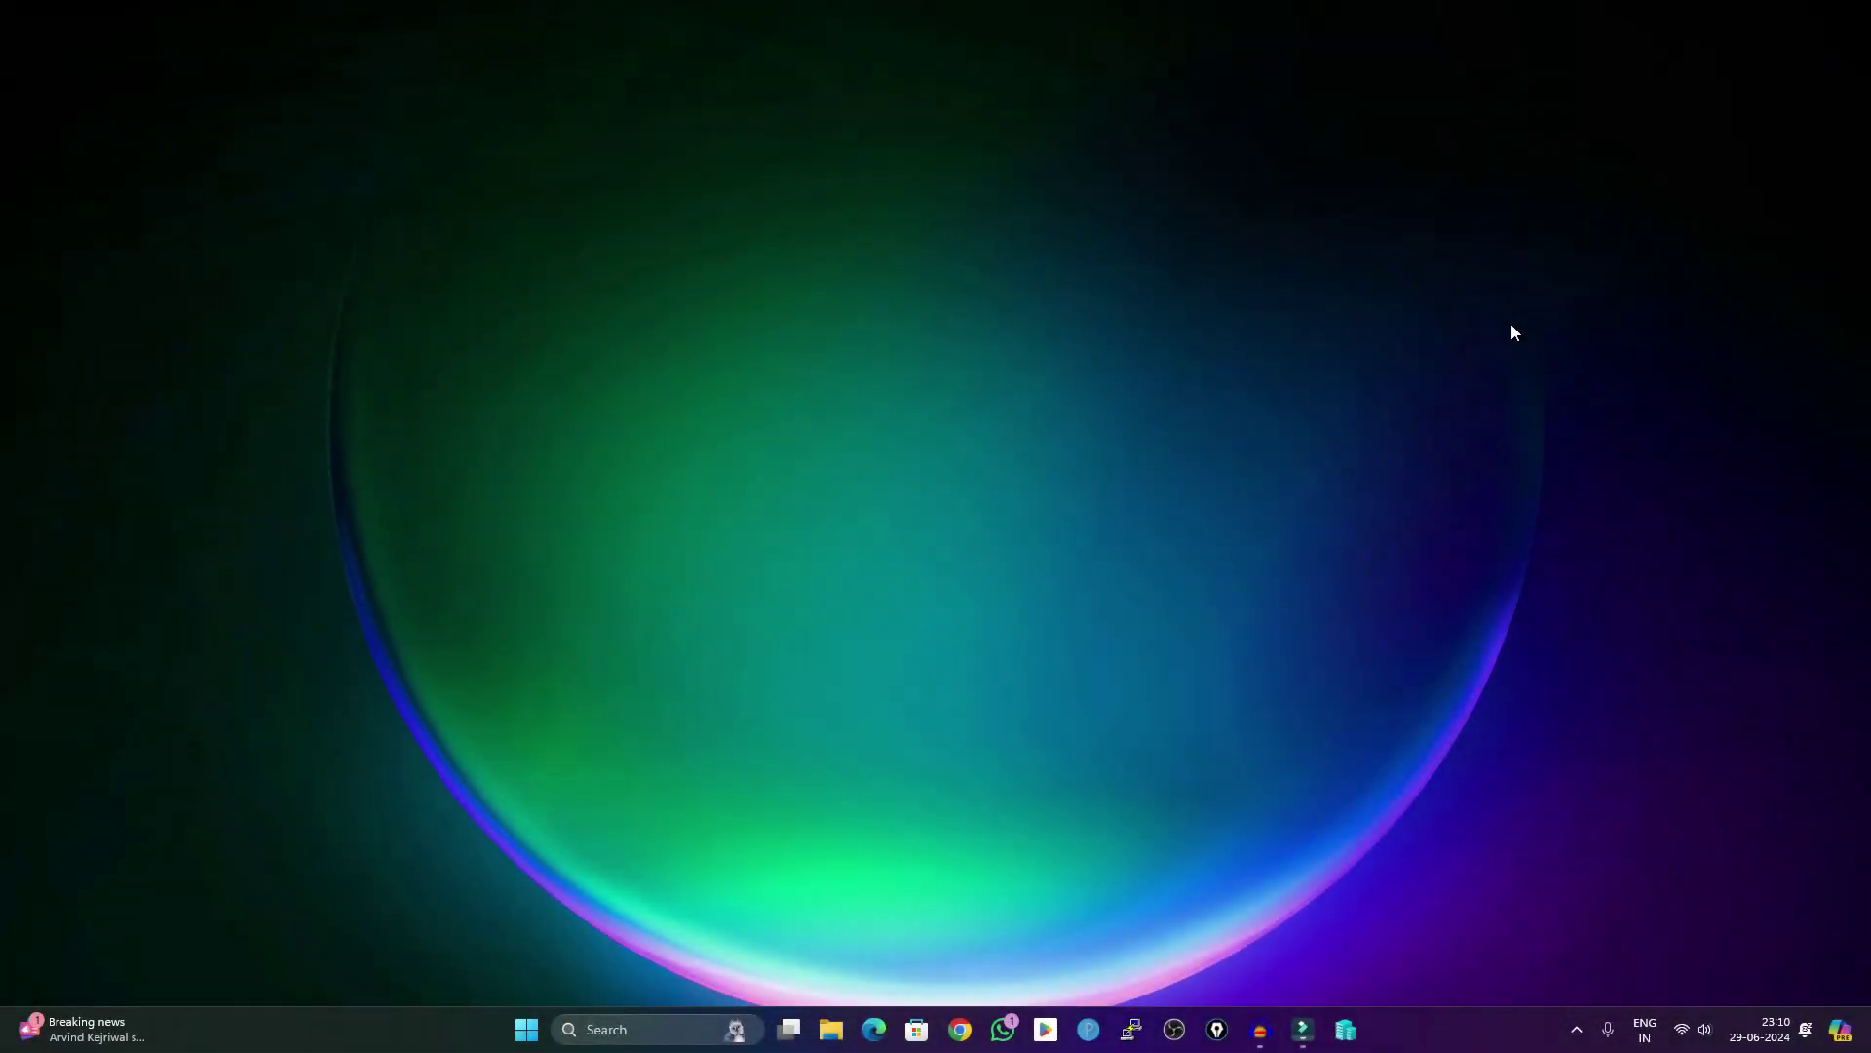
# - Launch Steps Recorder with the Run command psr and reposition its window
pyautogui.press('super+r')
pyautogui.write('psr')
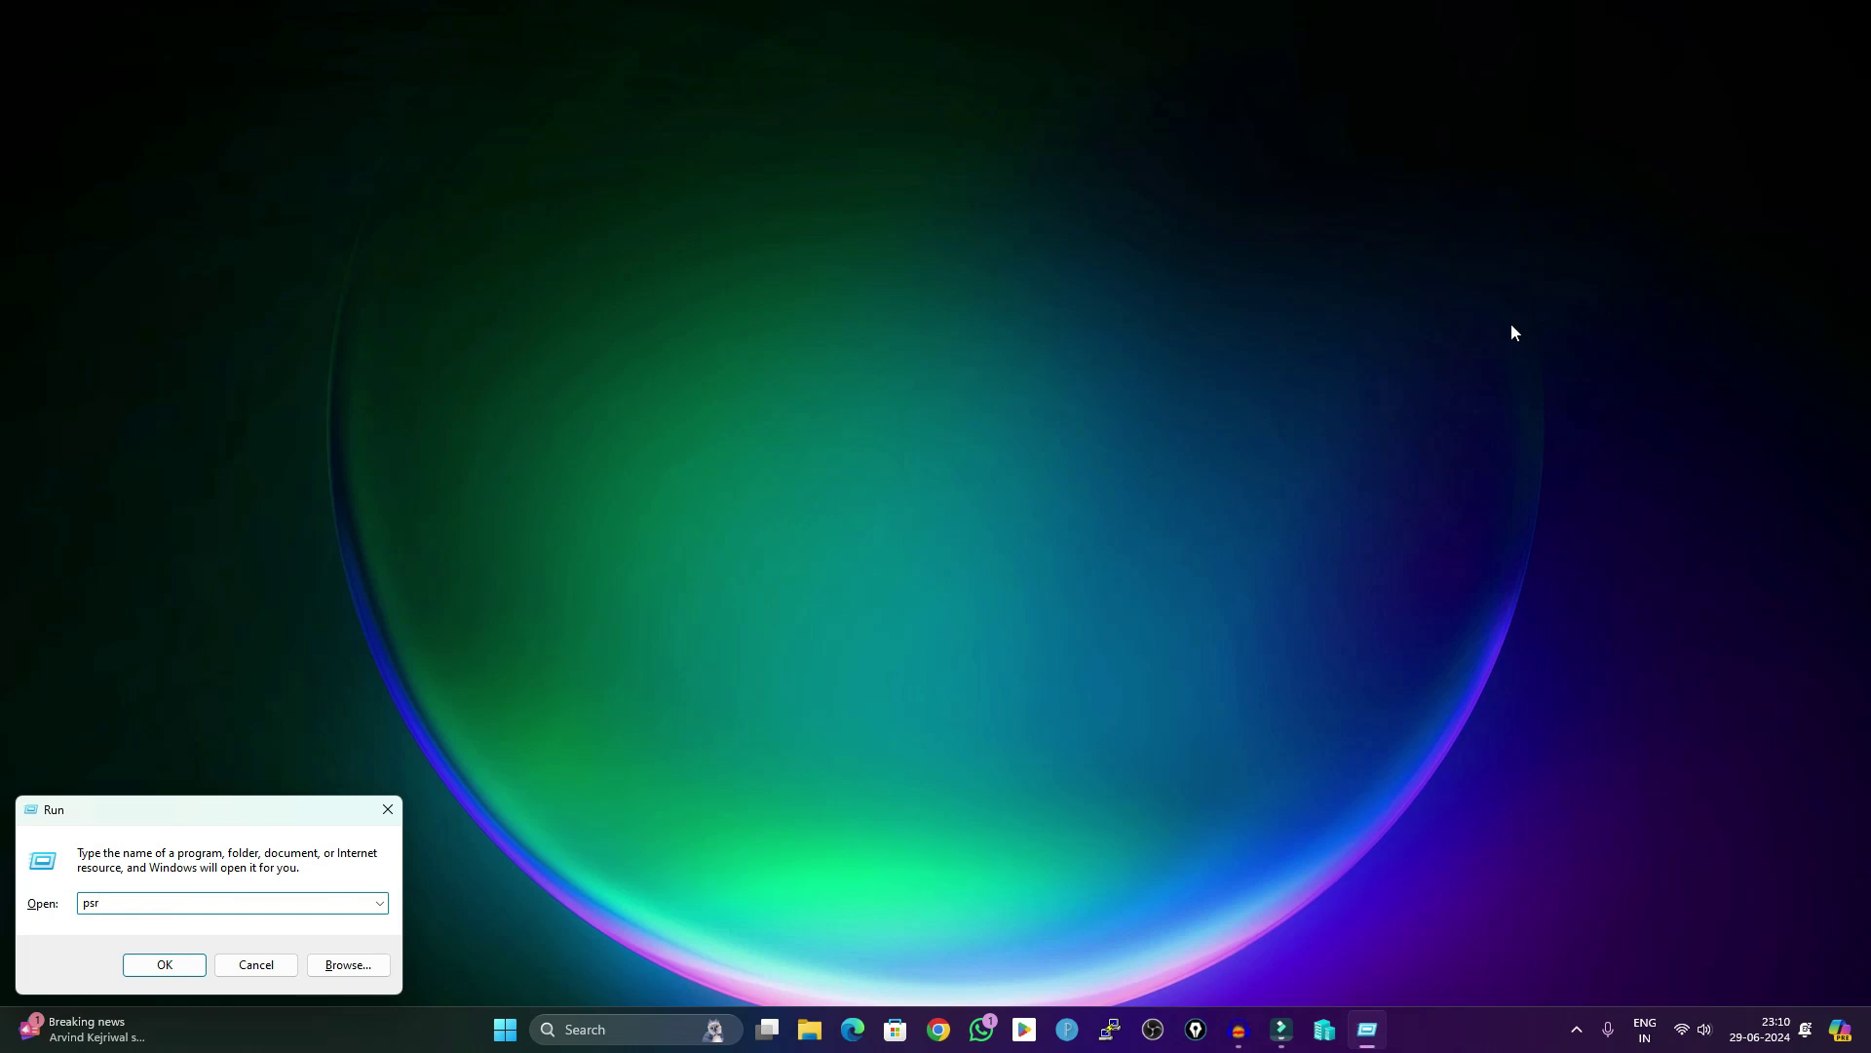
pyautogui.press('Return')
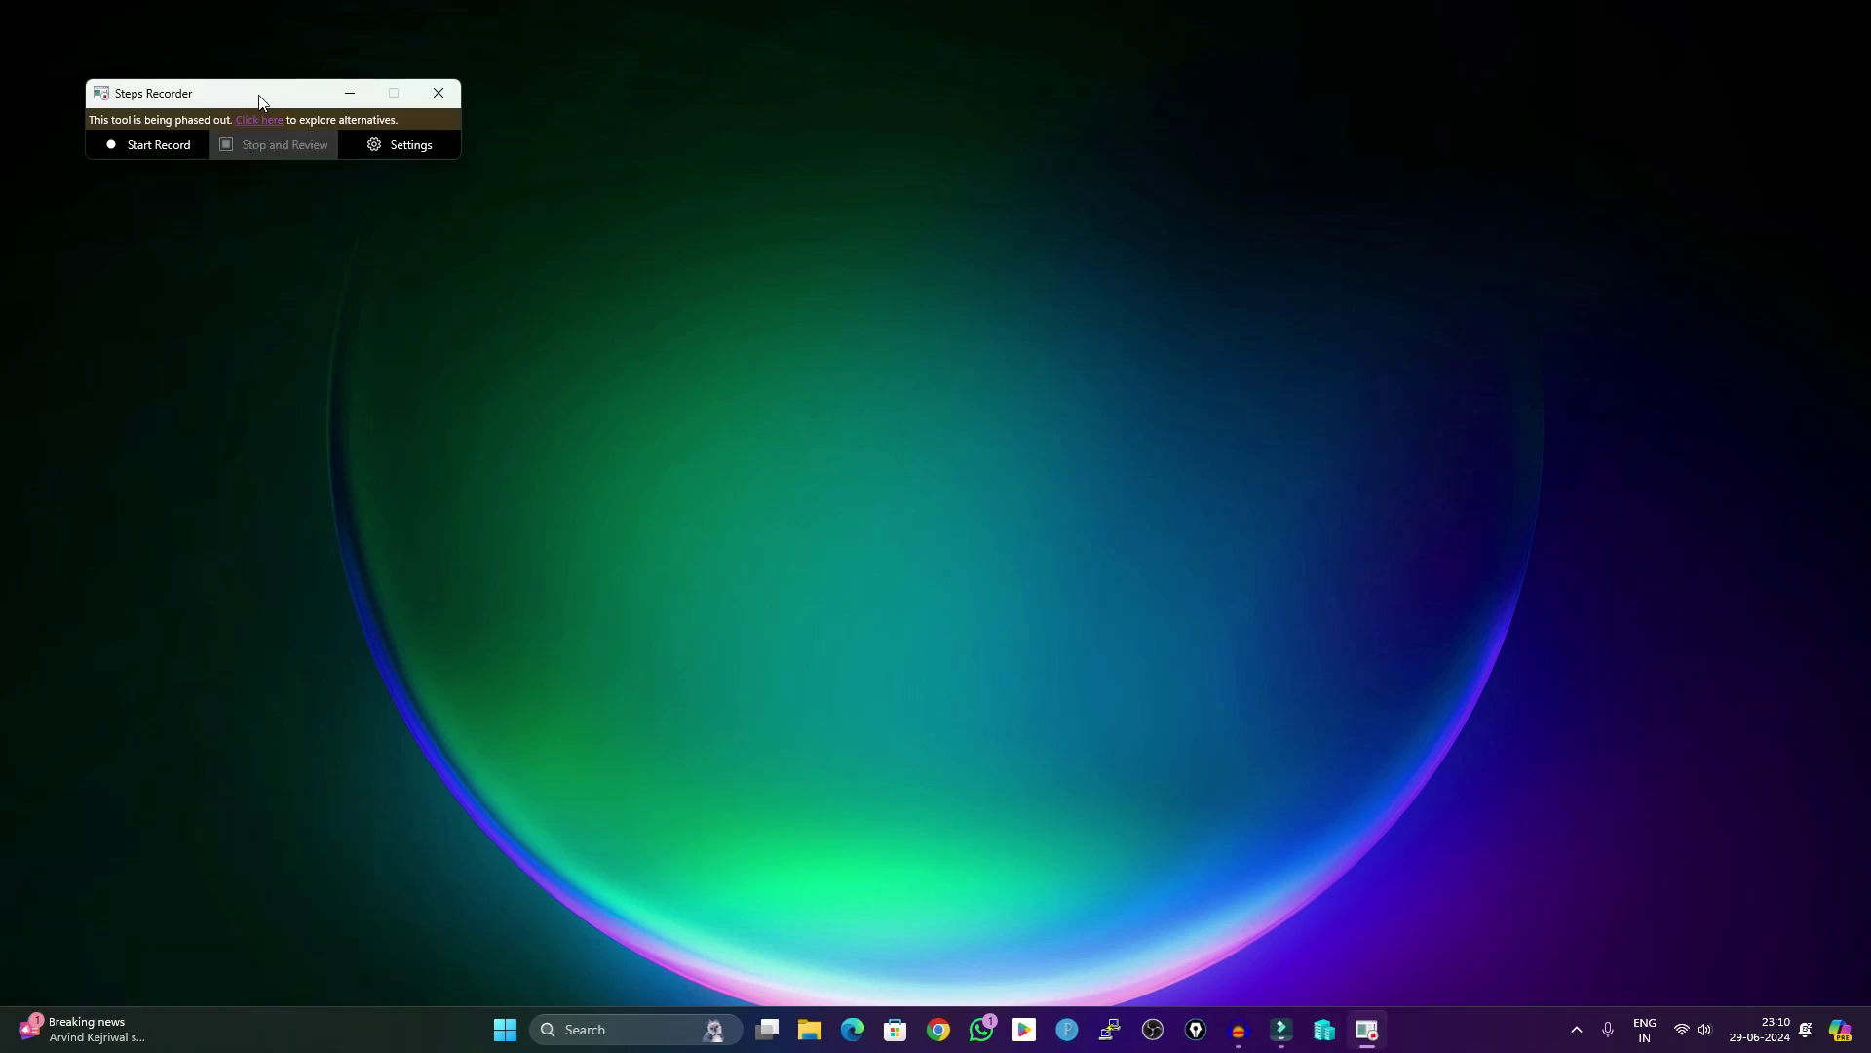
pyautogui.moveTo(261, 102); pyautogui.dragTo(679, 171)
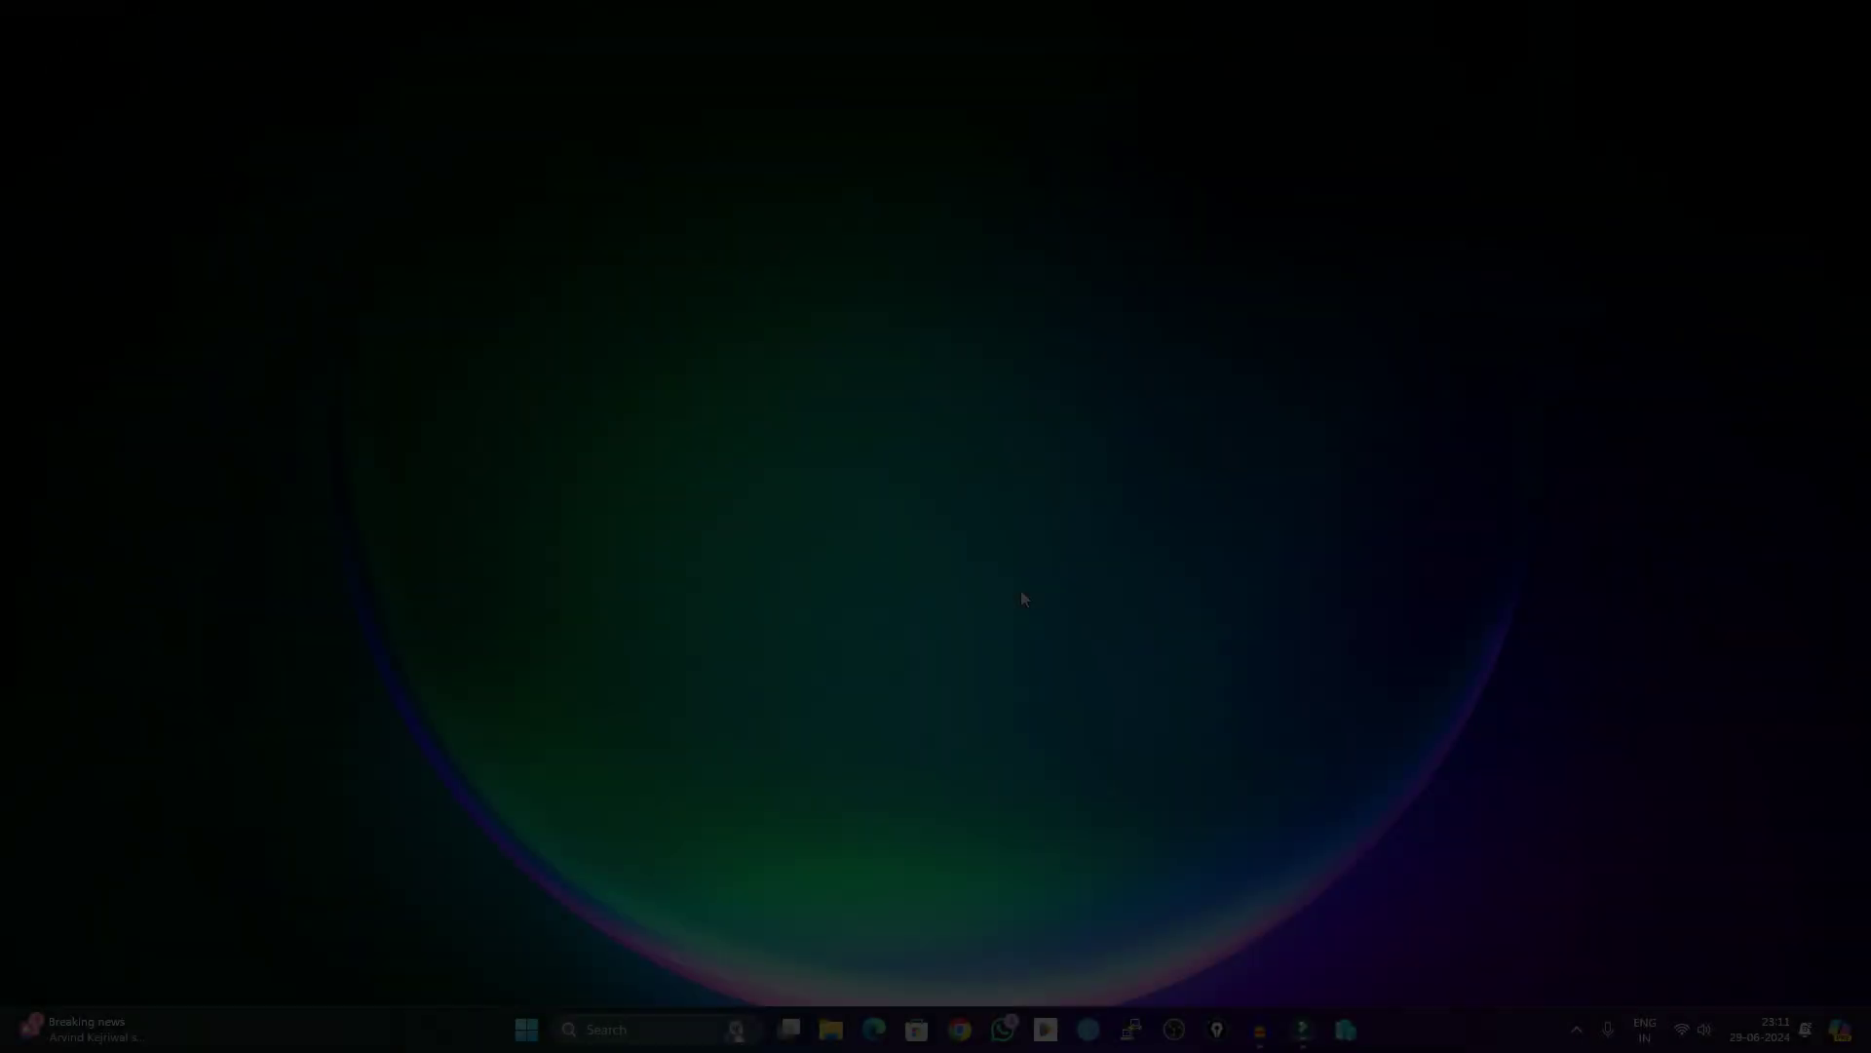
# - Show the Windows version information with the Run command winver and reposition the About Windows dialog
pyautogui.press('super+r')
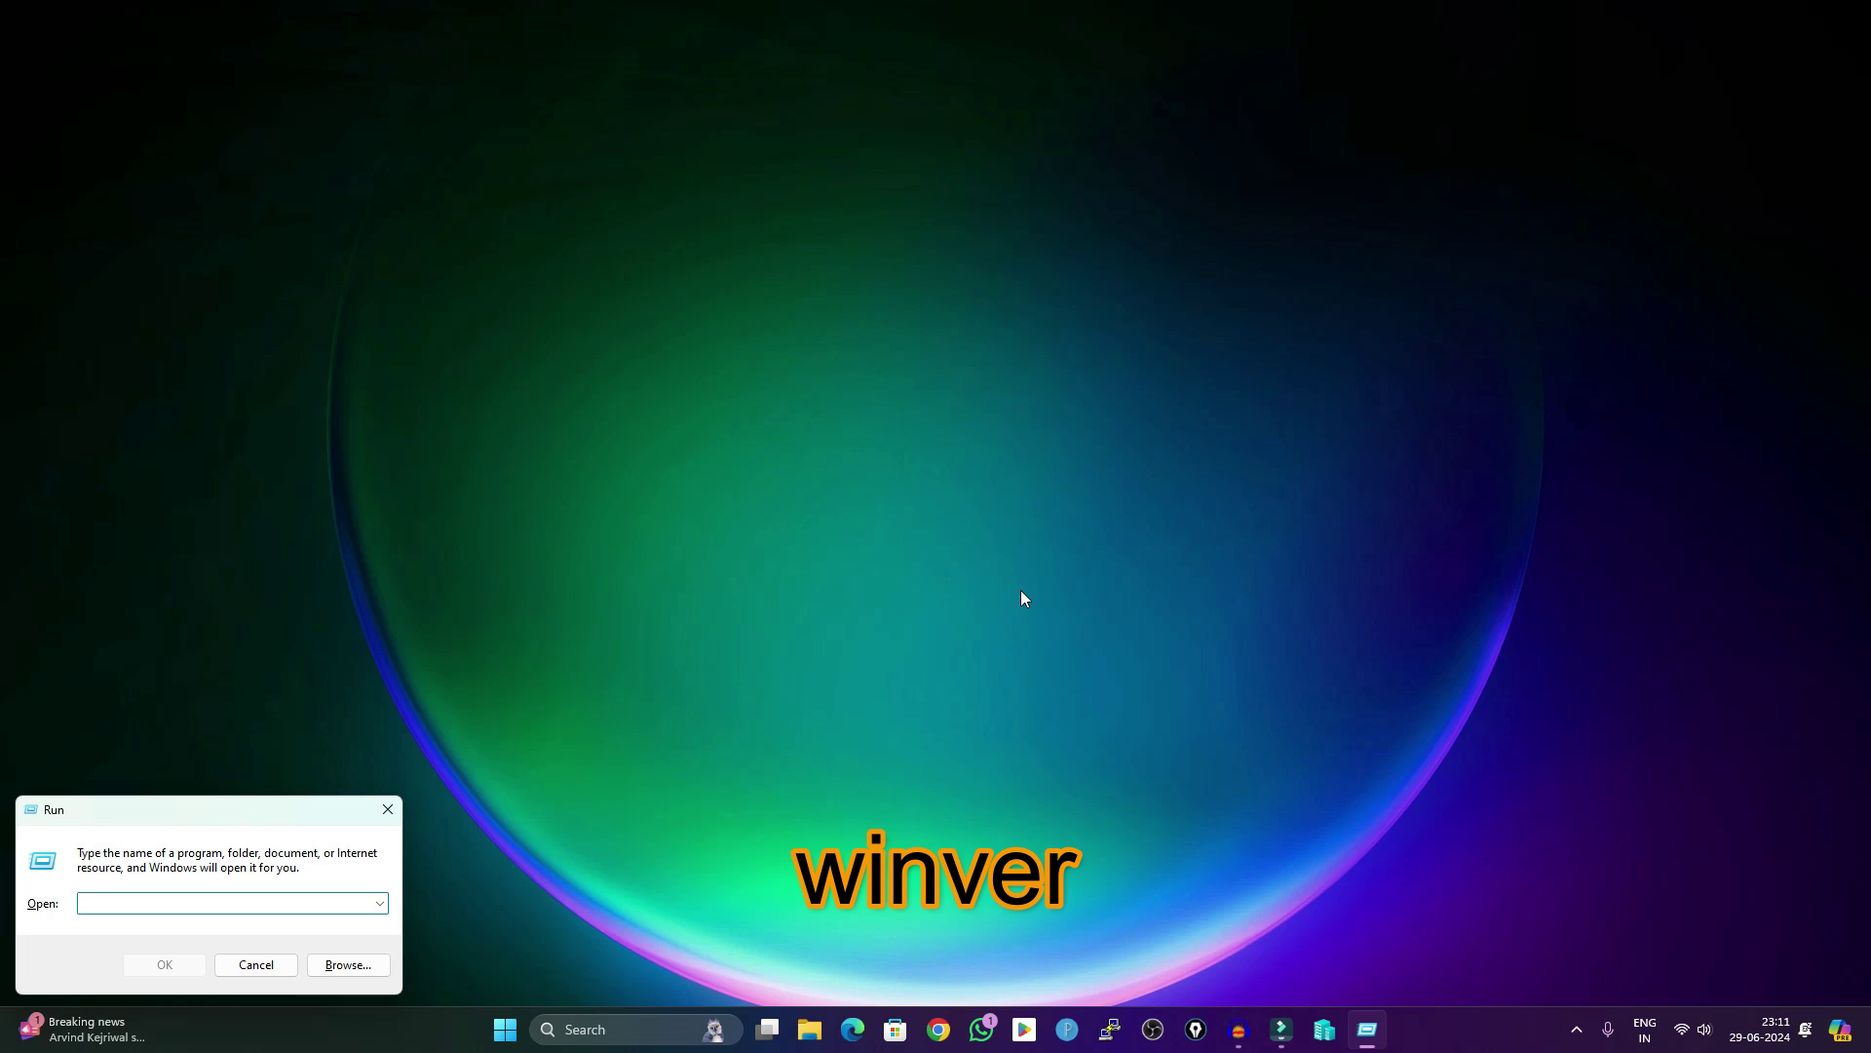
pyautogui.write('winver')
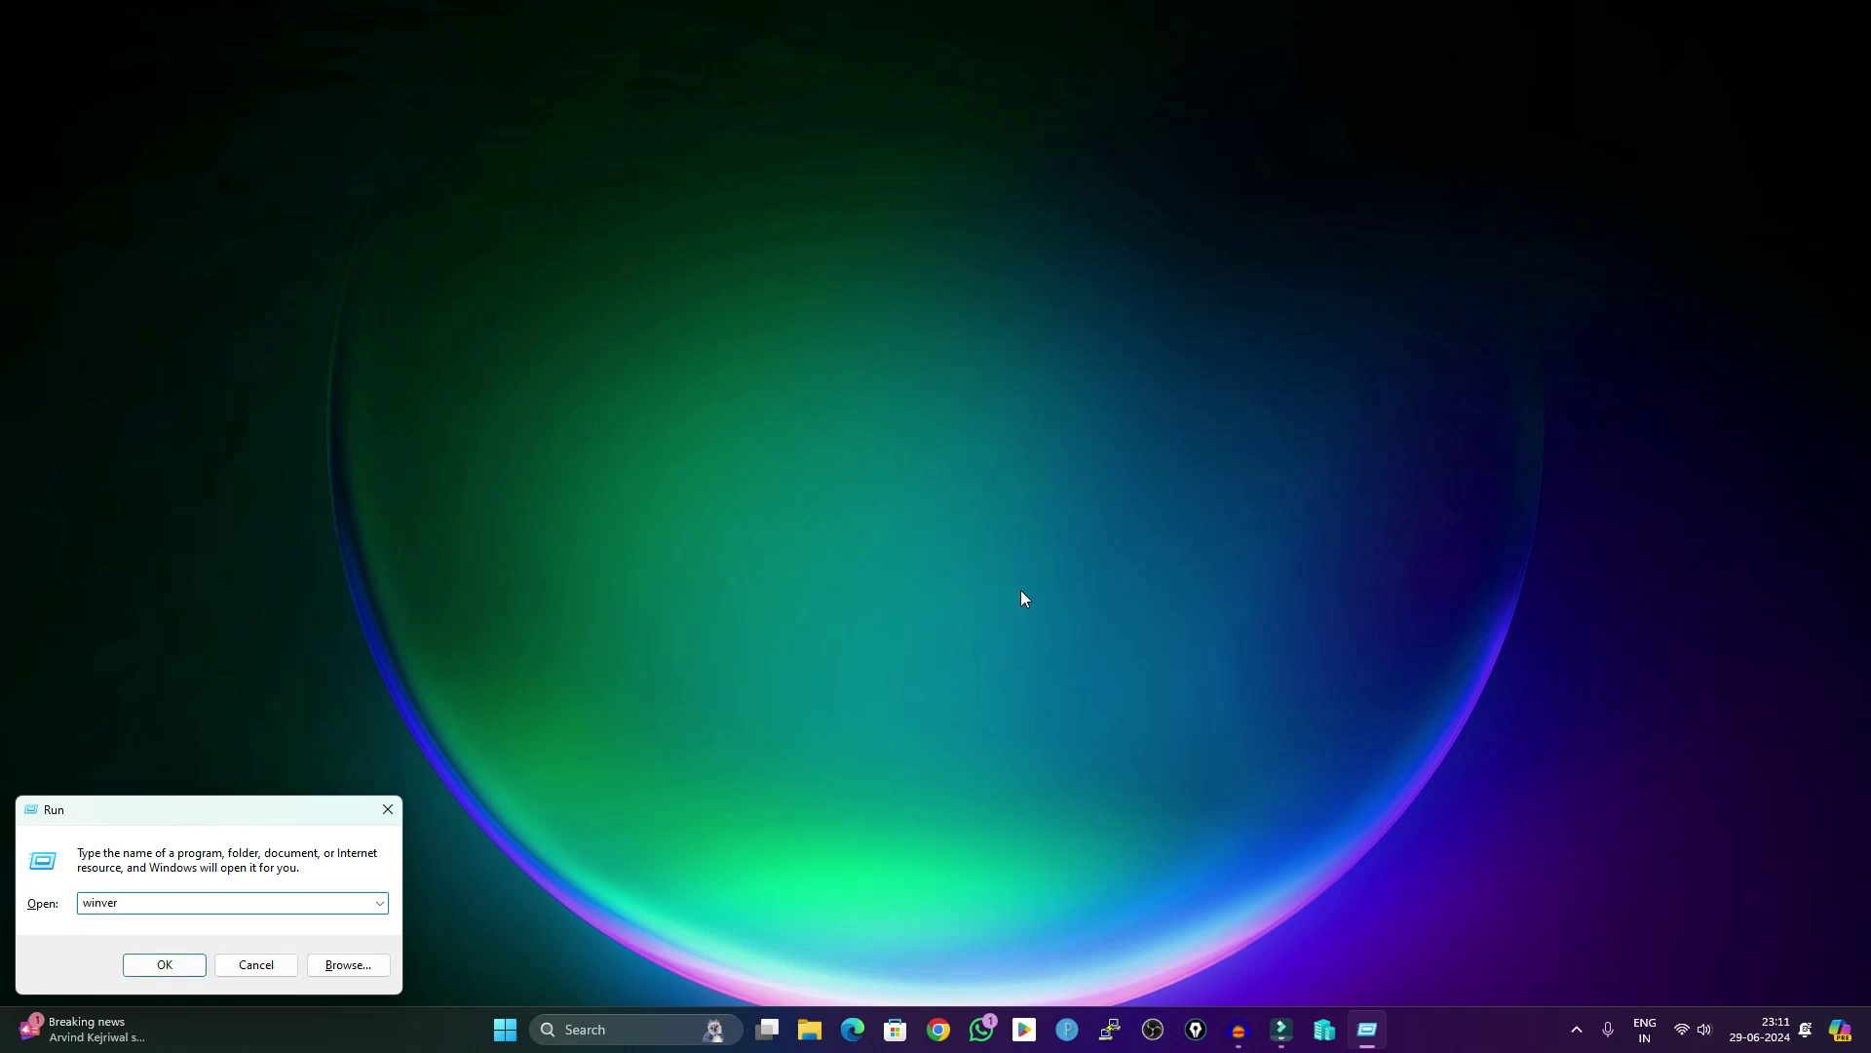
pyautogui.press('Return')
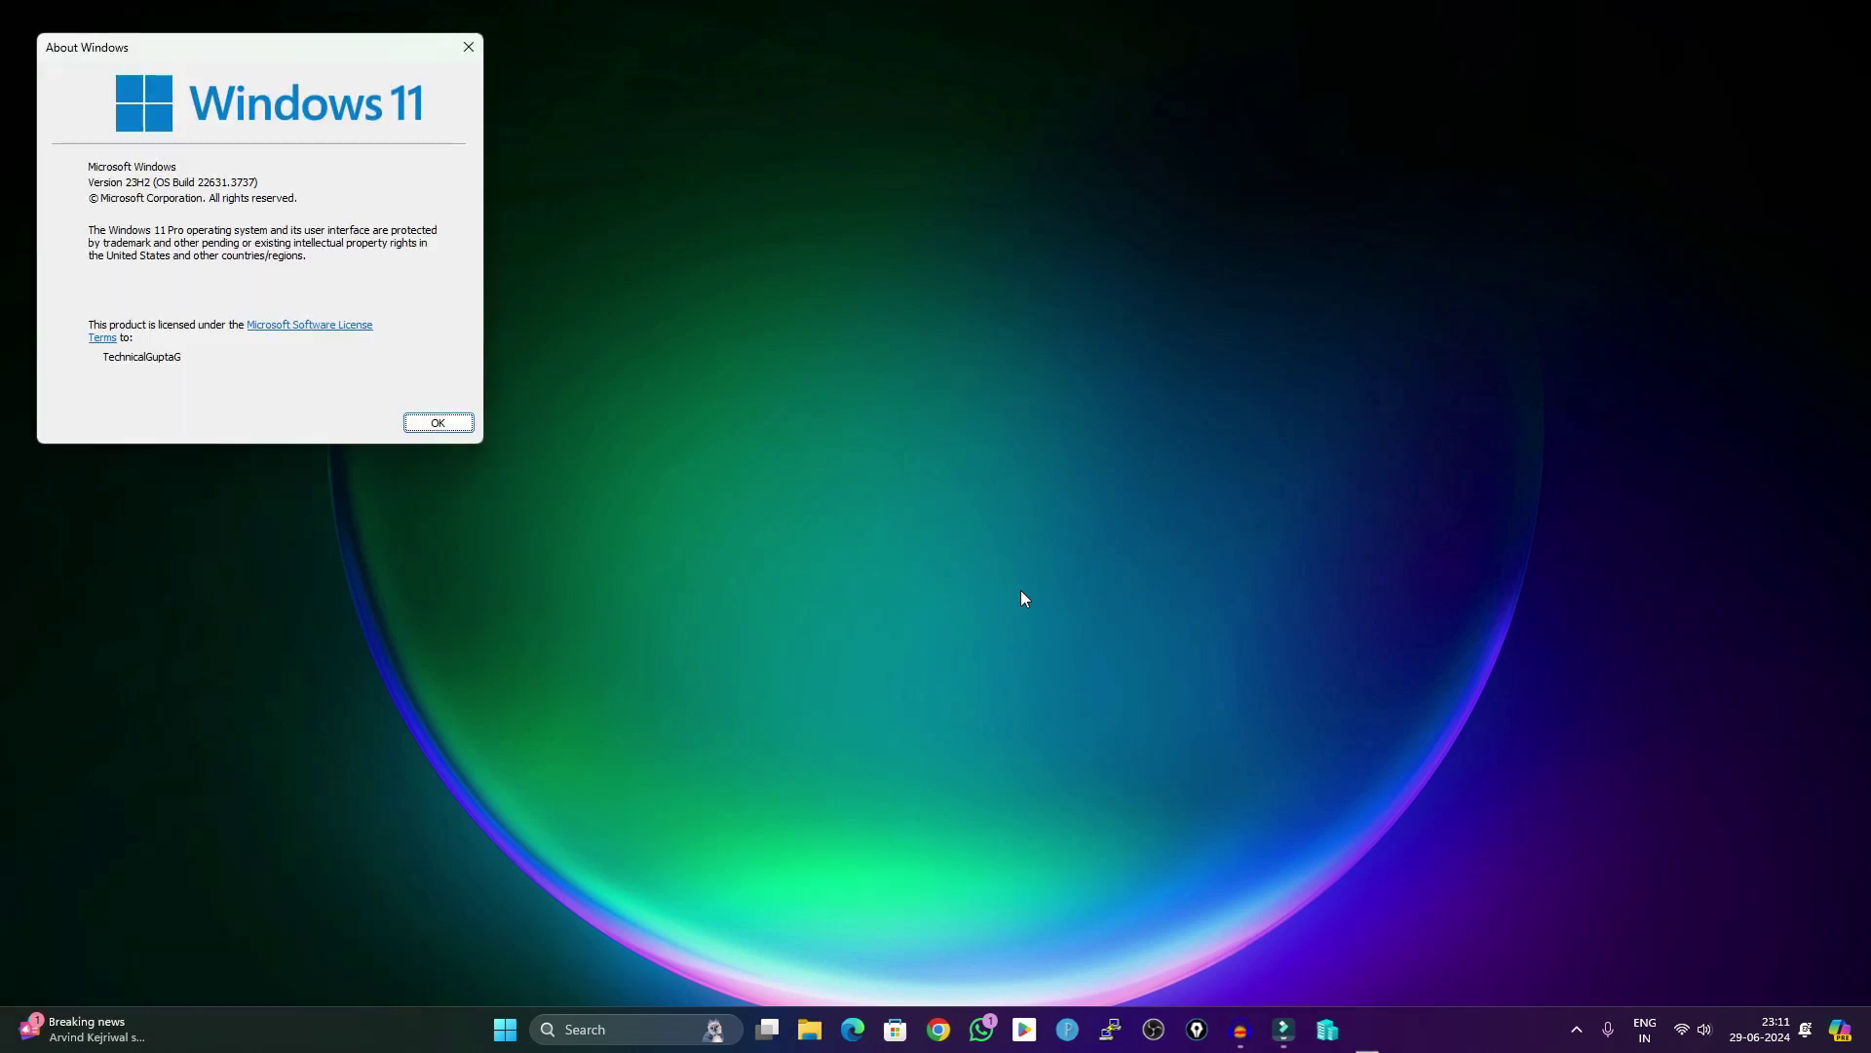
pyautogui.moveTo(275, 55); pyautogui.dragTo(572, 100)
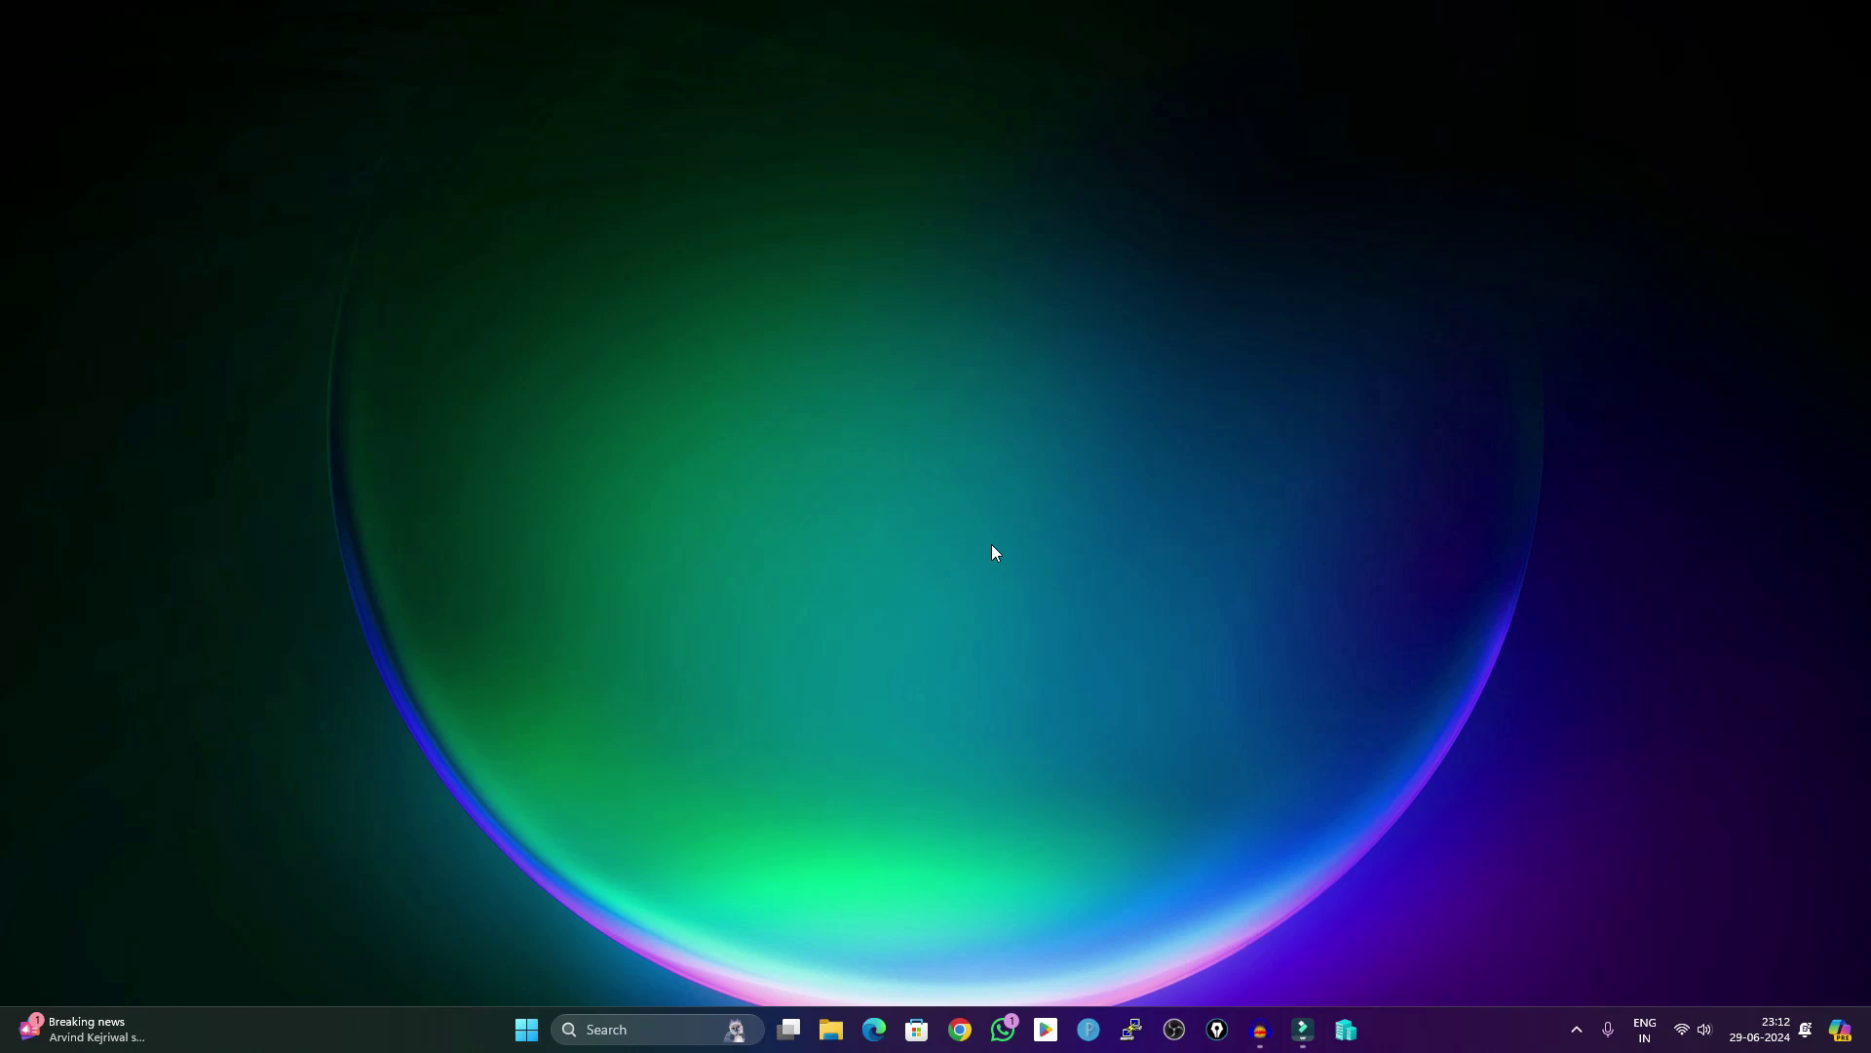
# - Open the network connections with the Run command ncpa.cpl
pyautogui.press('super+r')
pyautogui.write('ncpa.')
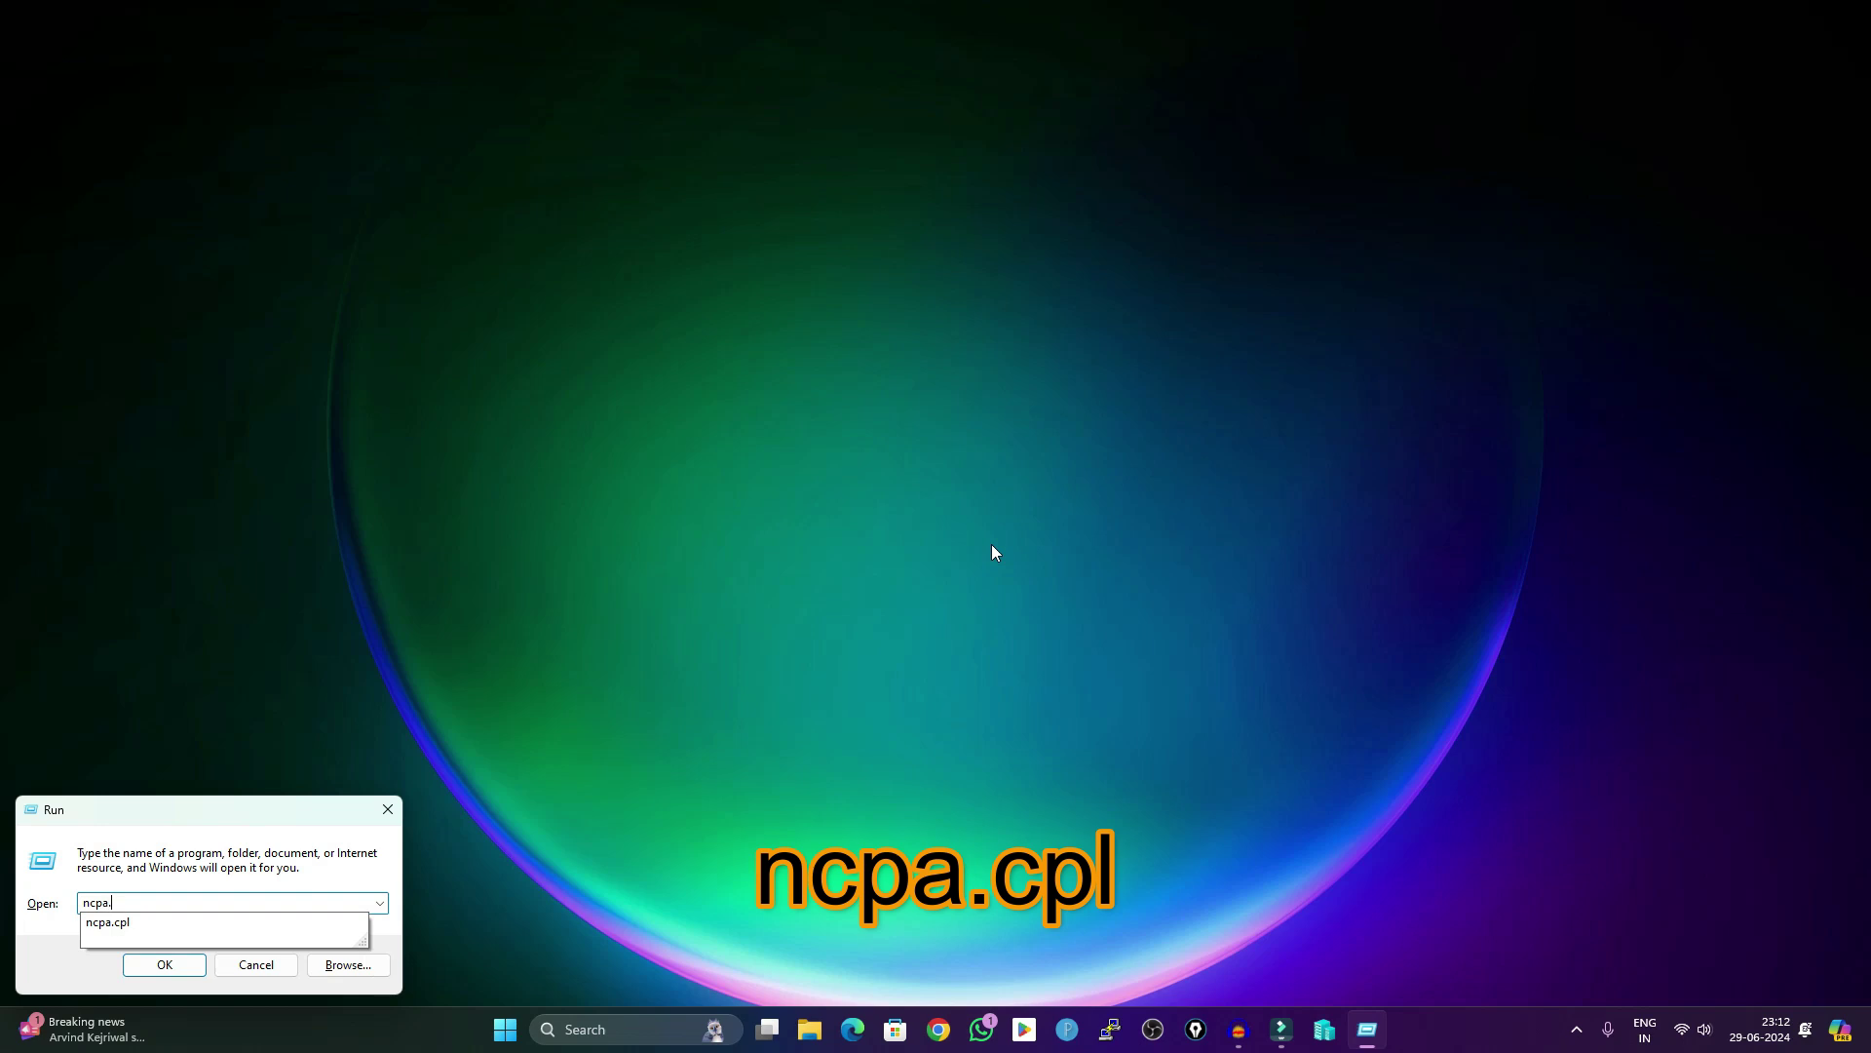
pyautogui.write('cpl')
pyautogui.press('Return')
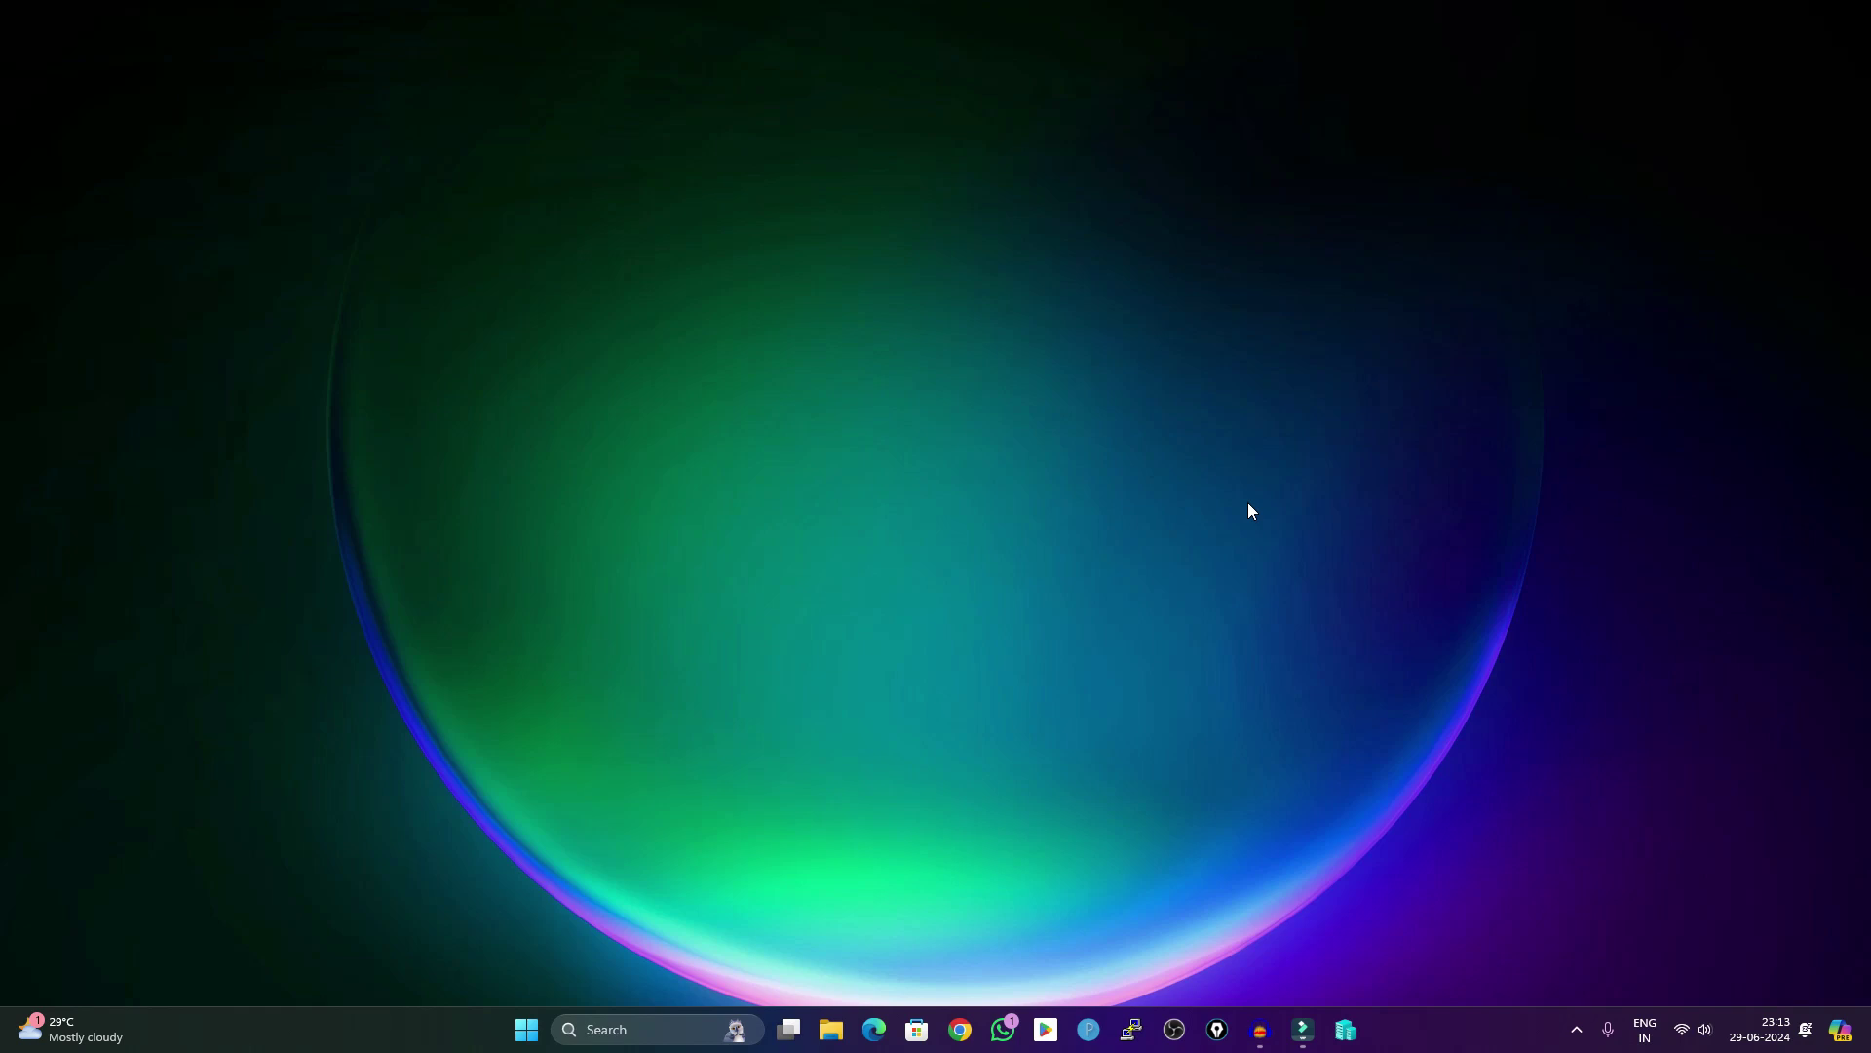
# - Open Date and Time with the Run command timedate.cpl, reposition its window and go to the Internet Time settings
pyautogui.press('super+r')
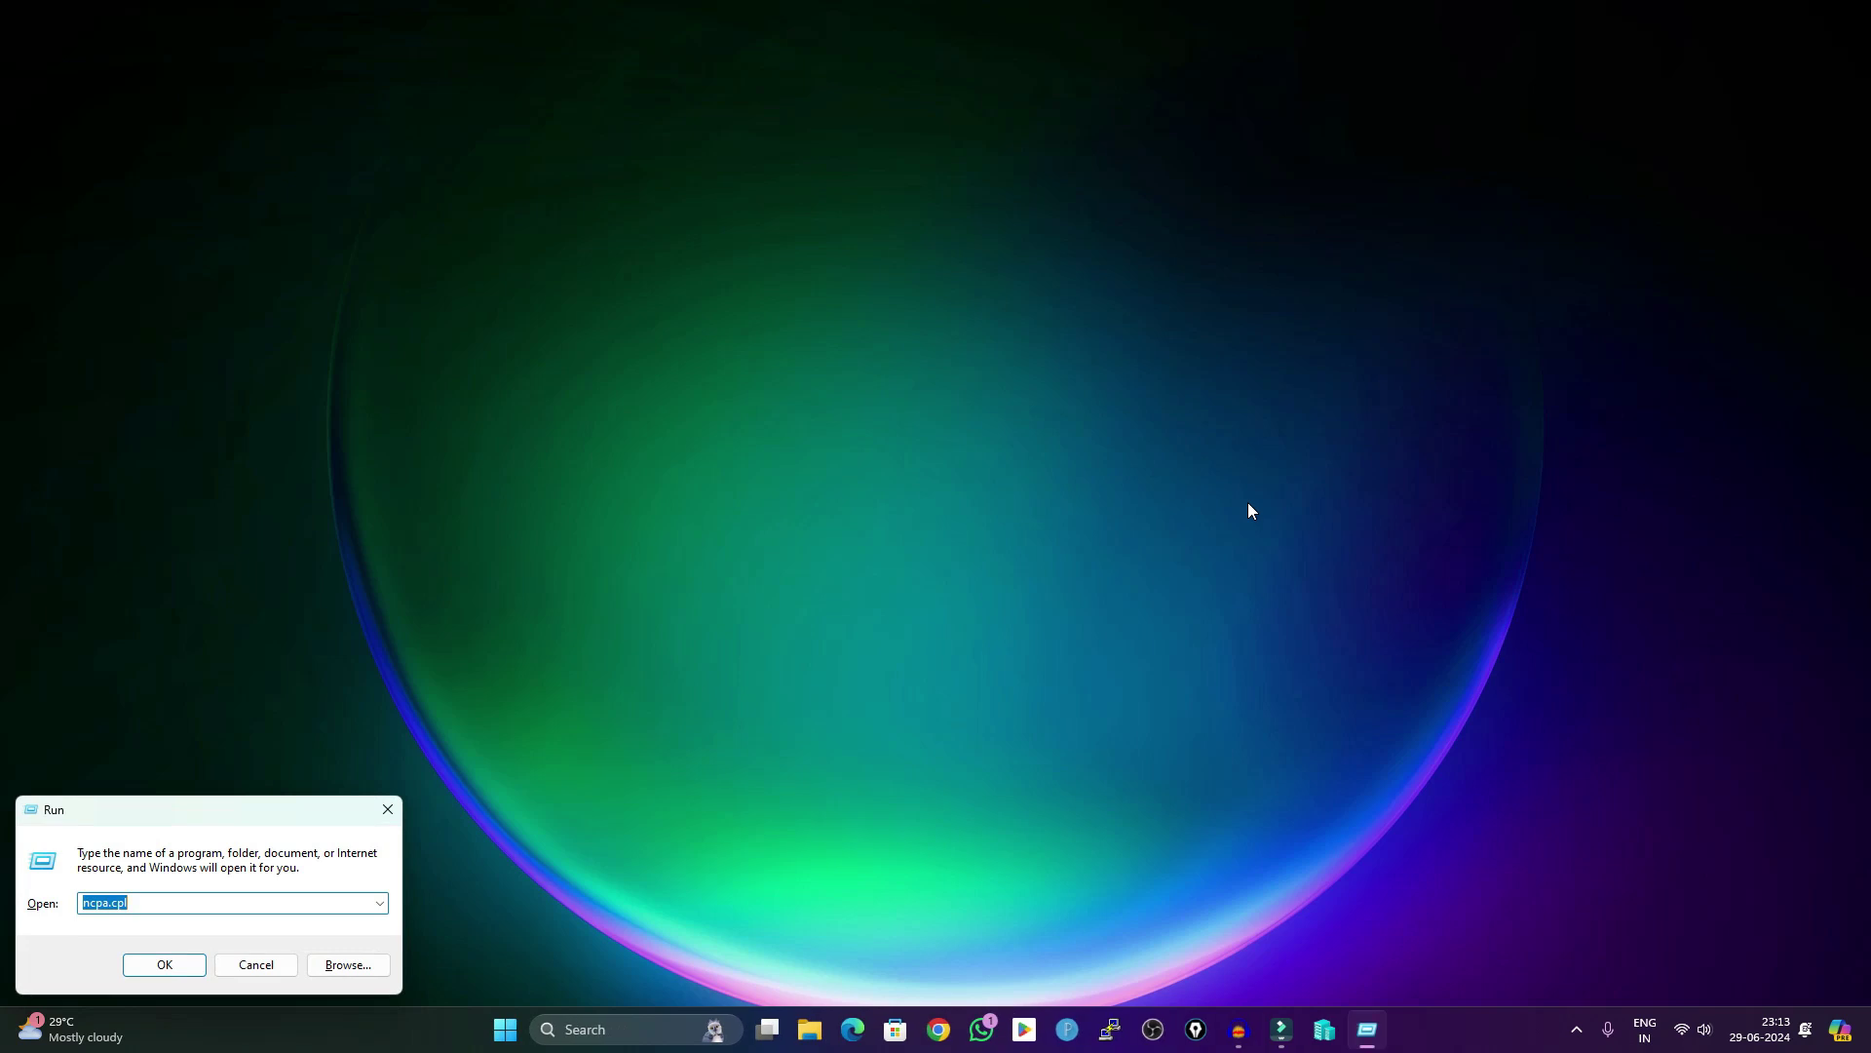
pyautogui.write('timed')
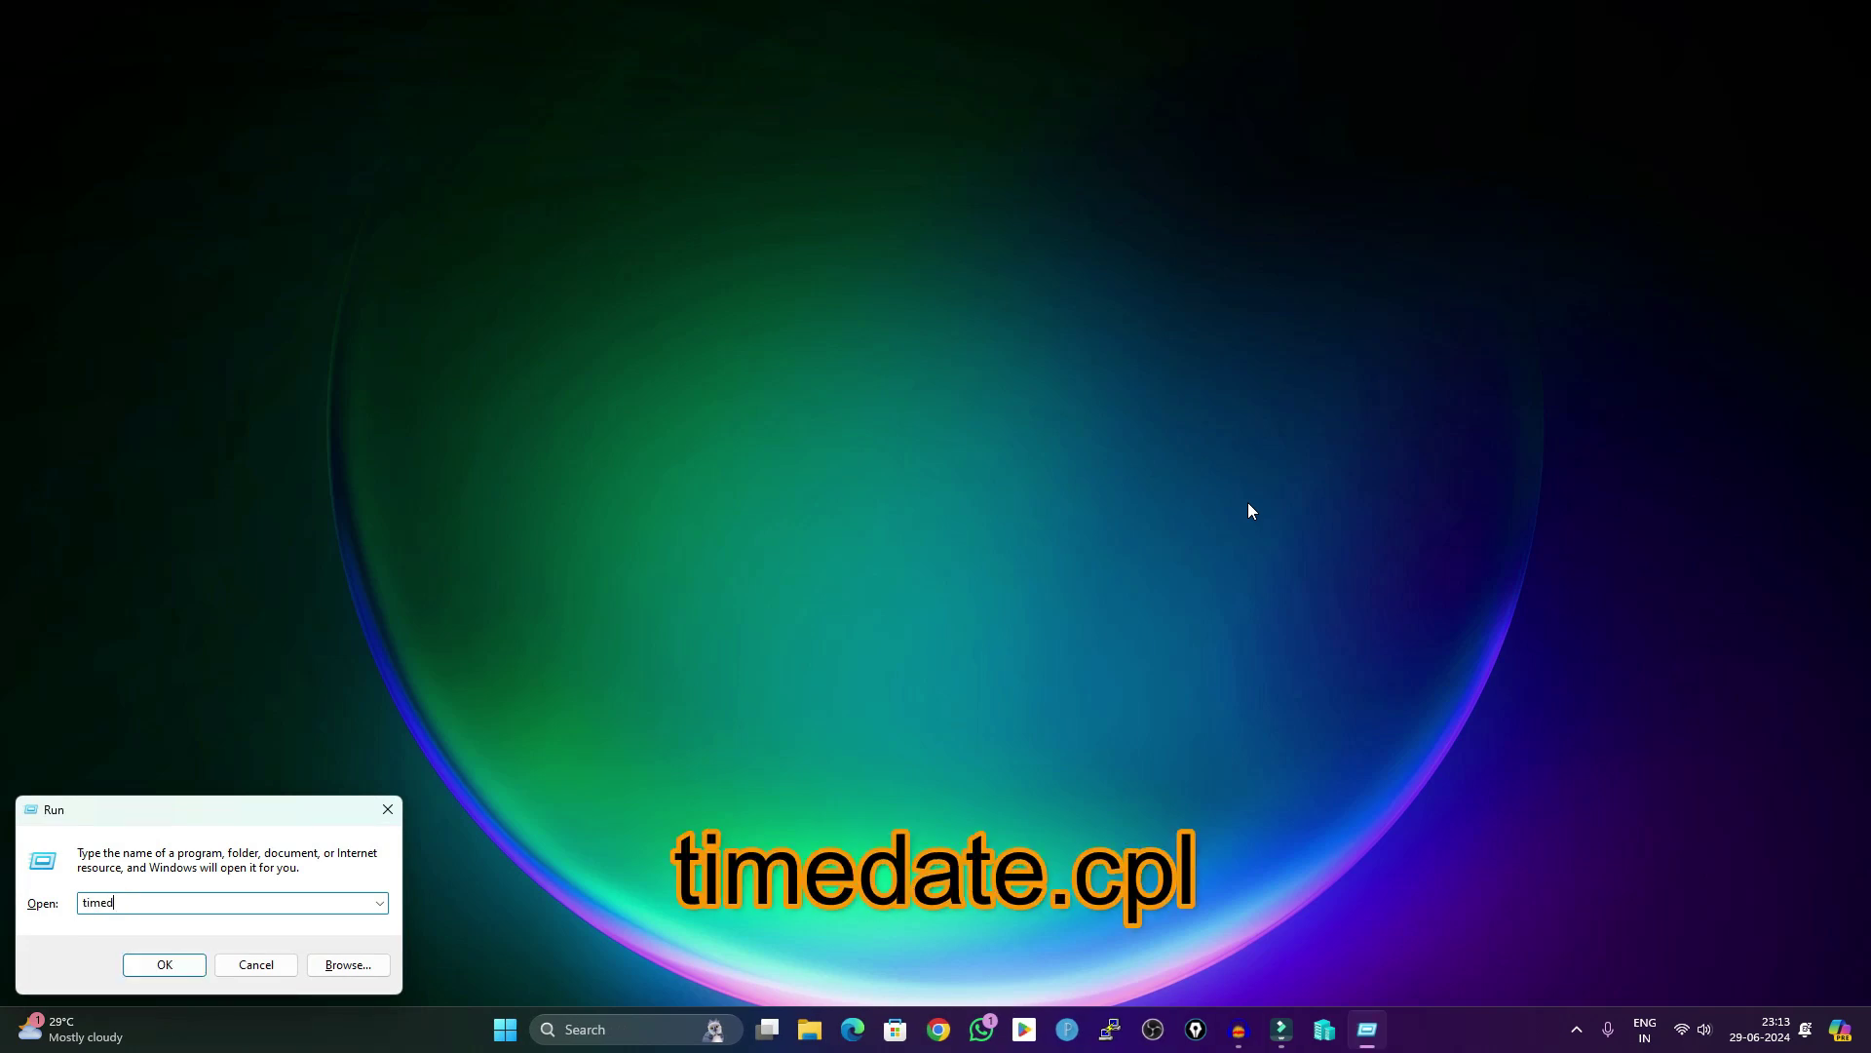
pyautogui.write('ate.cpl')
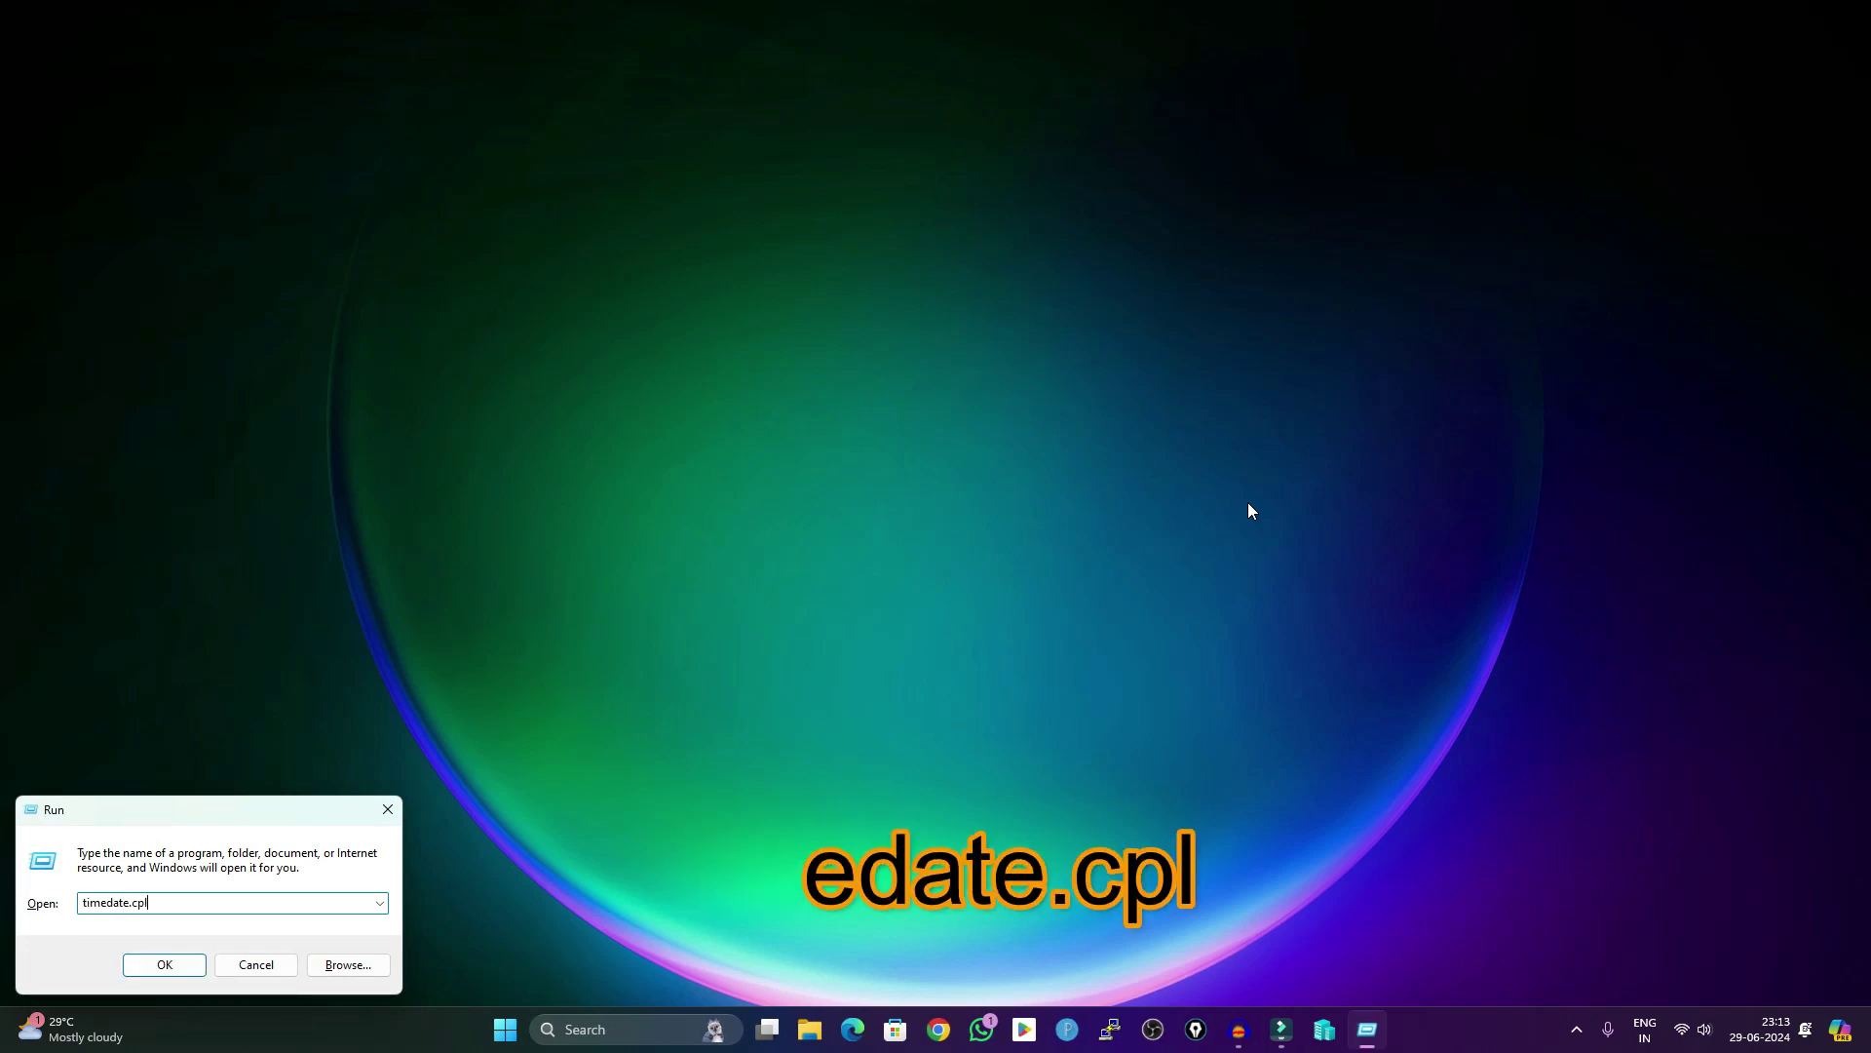
pyautogui.press('Return')
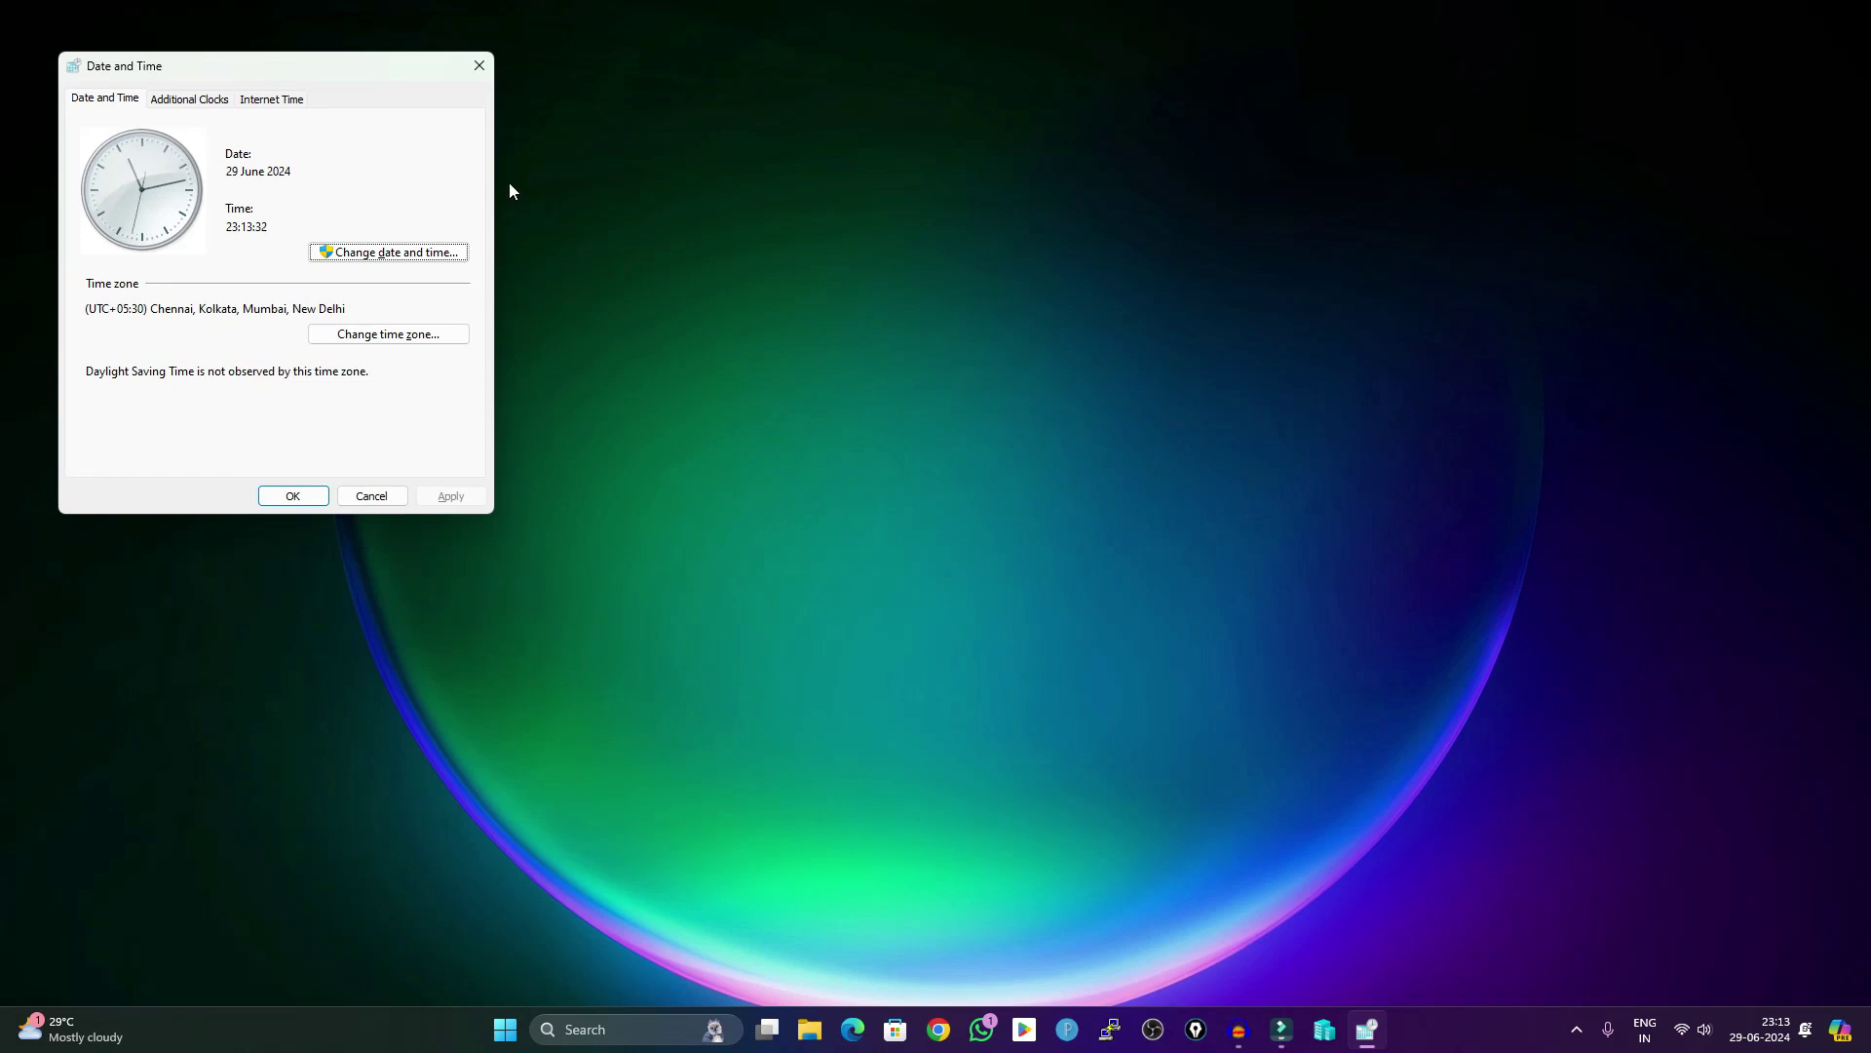
pyautogui.moveTo(301, 75); pyautogui.dragTo(873, 145)
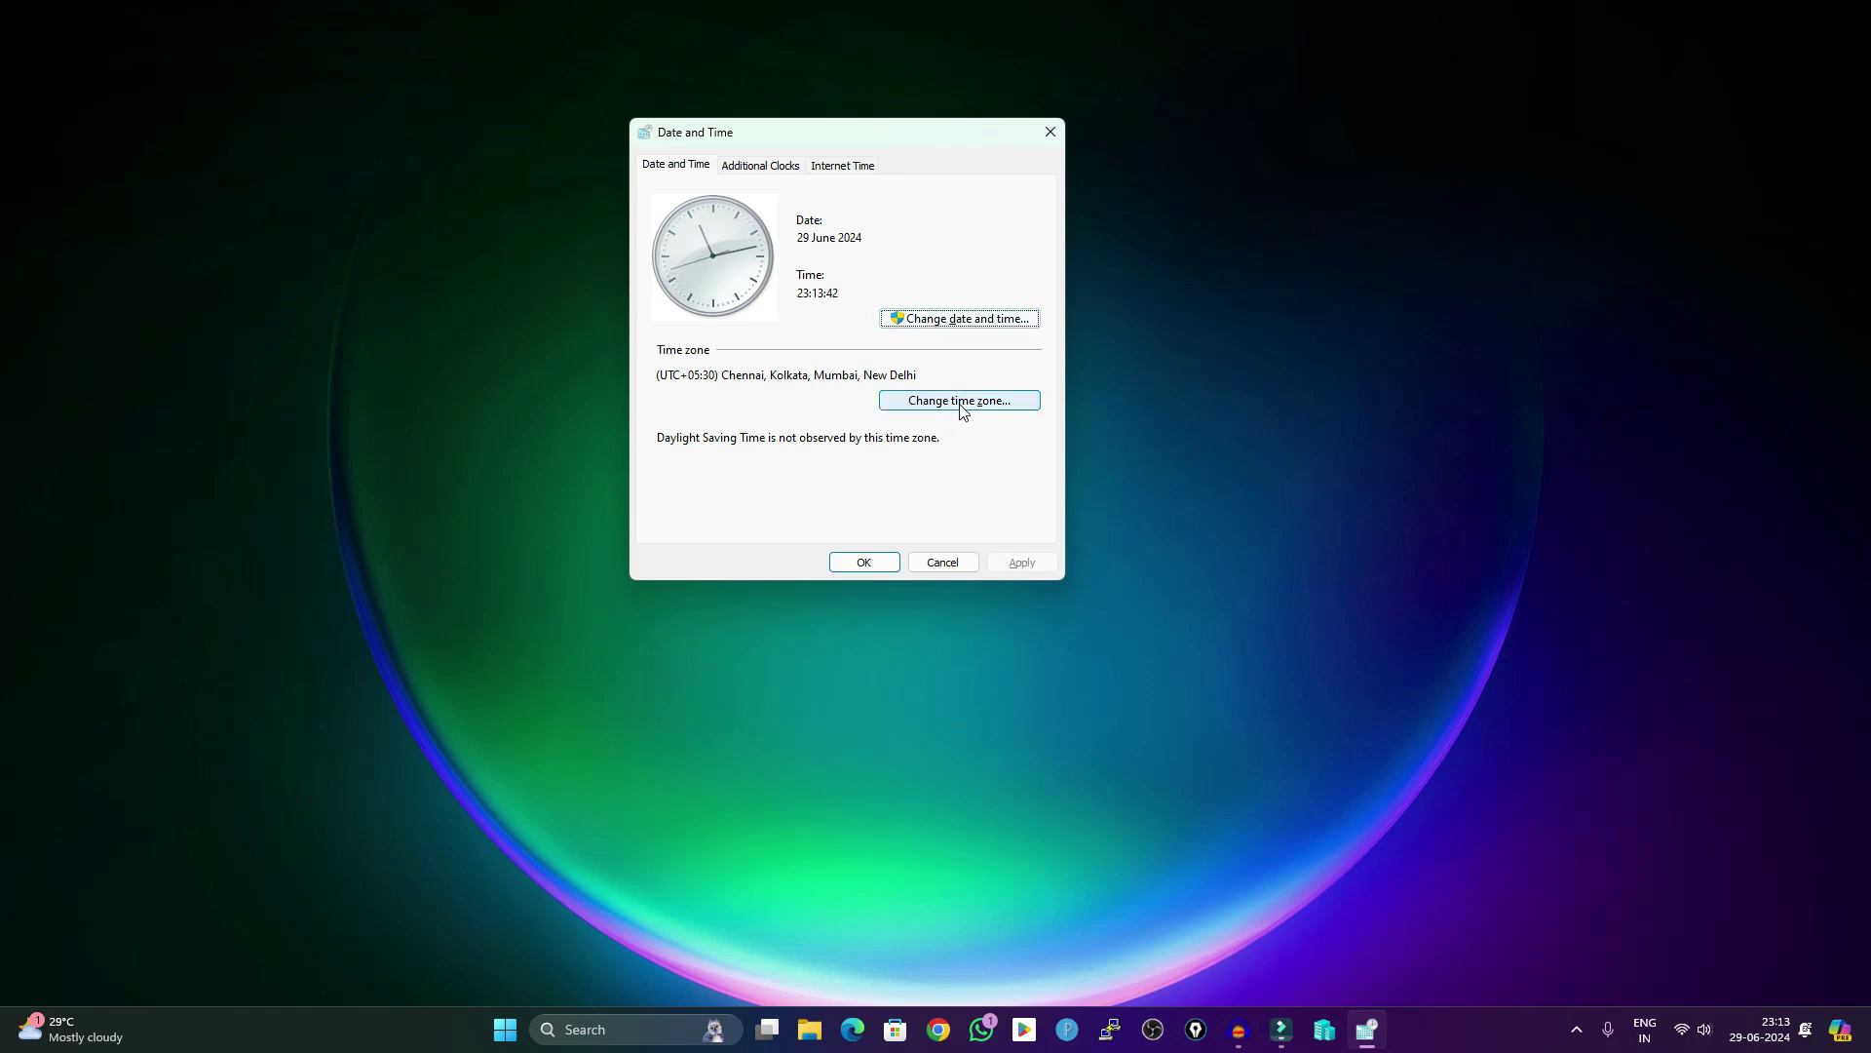
pyautogui.click(827, 168)
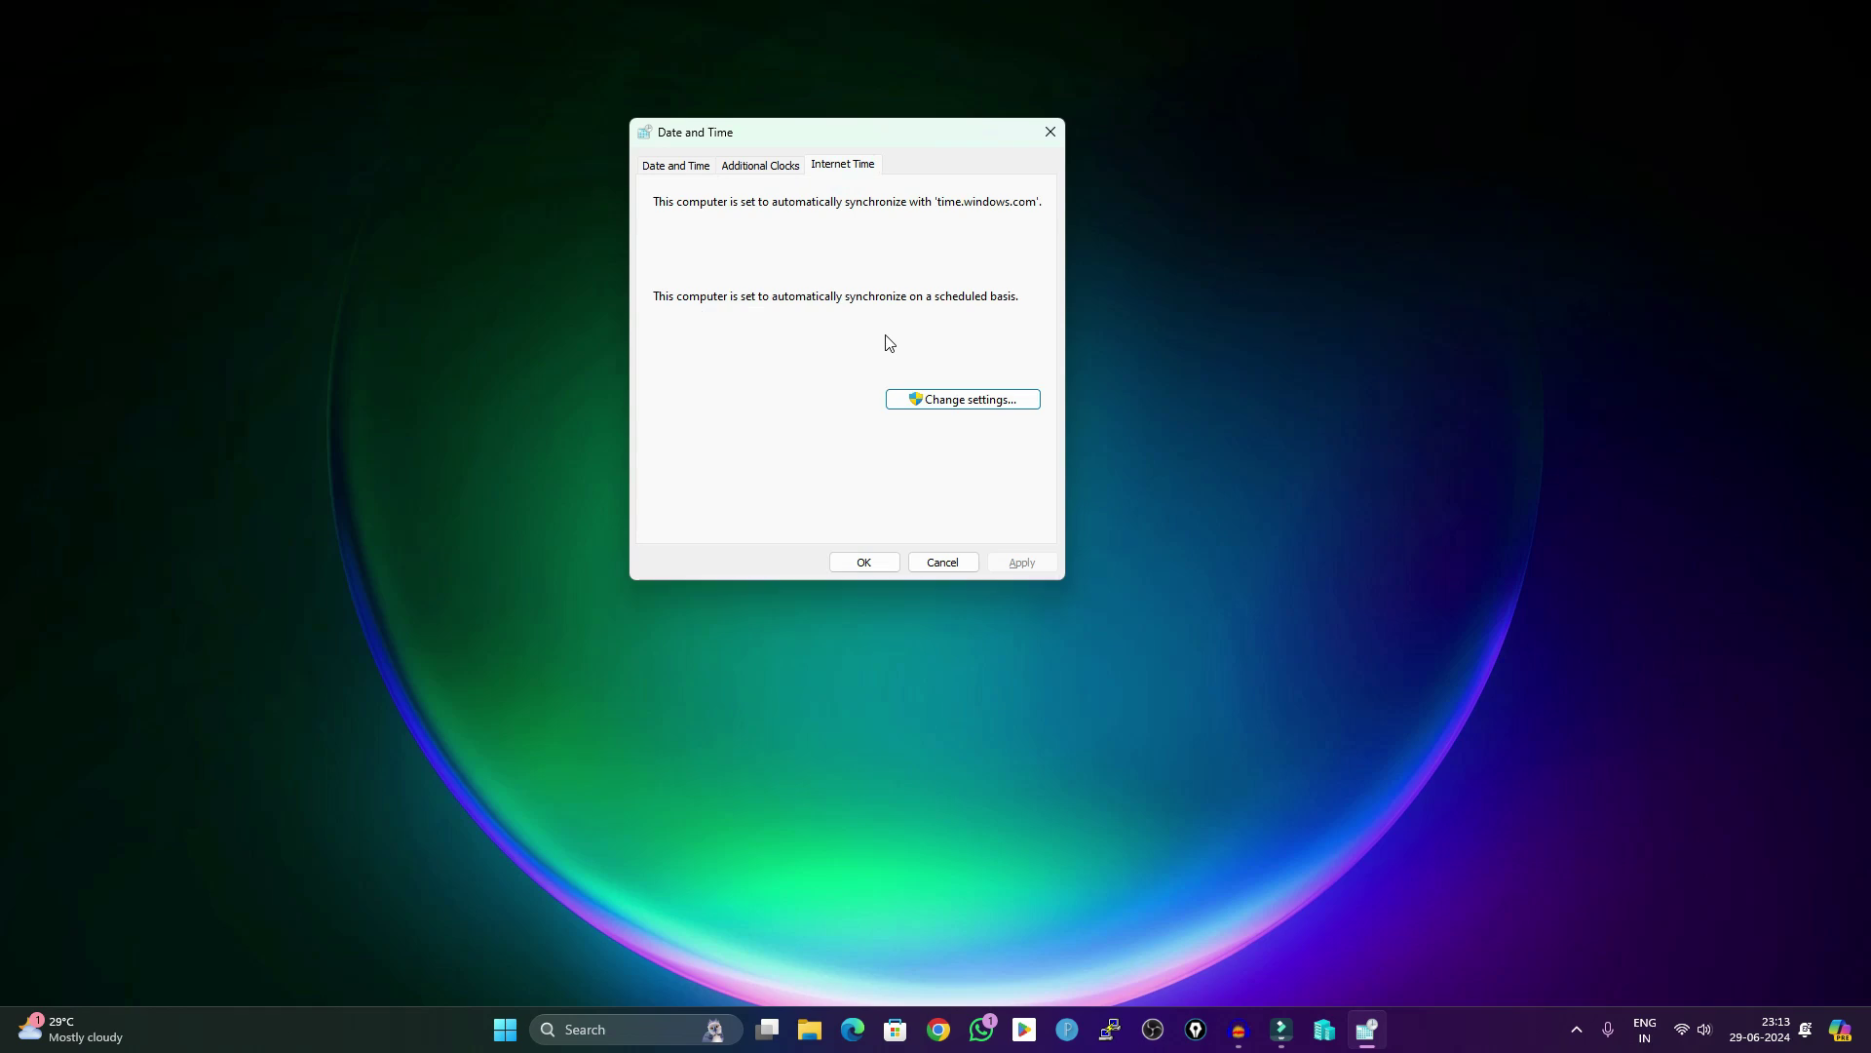
pyautogui.click(961, 407)
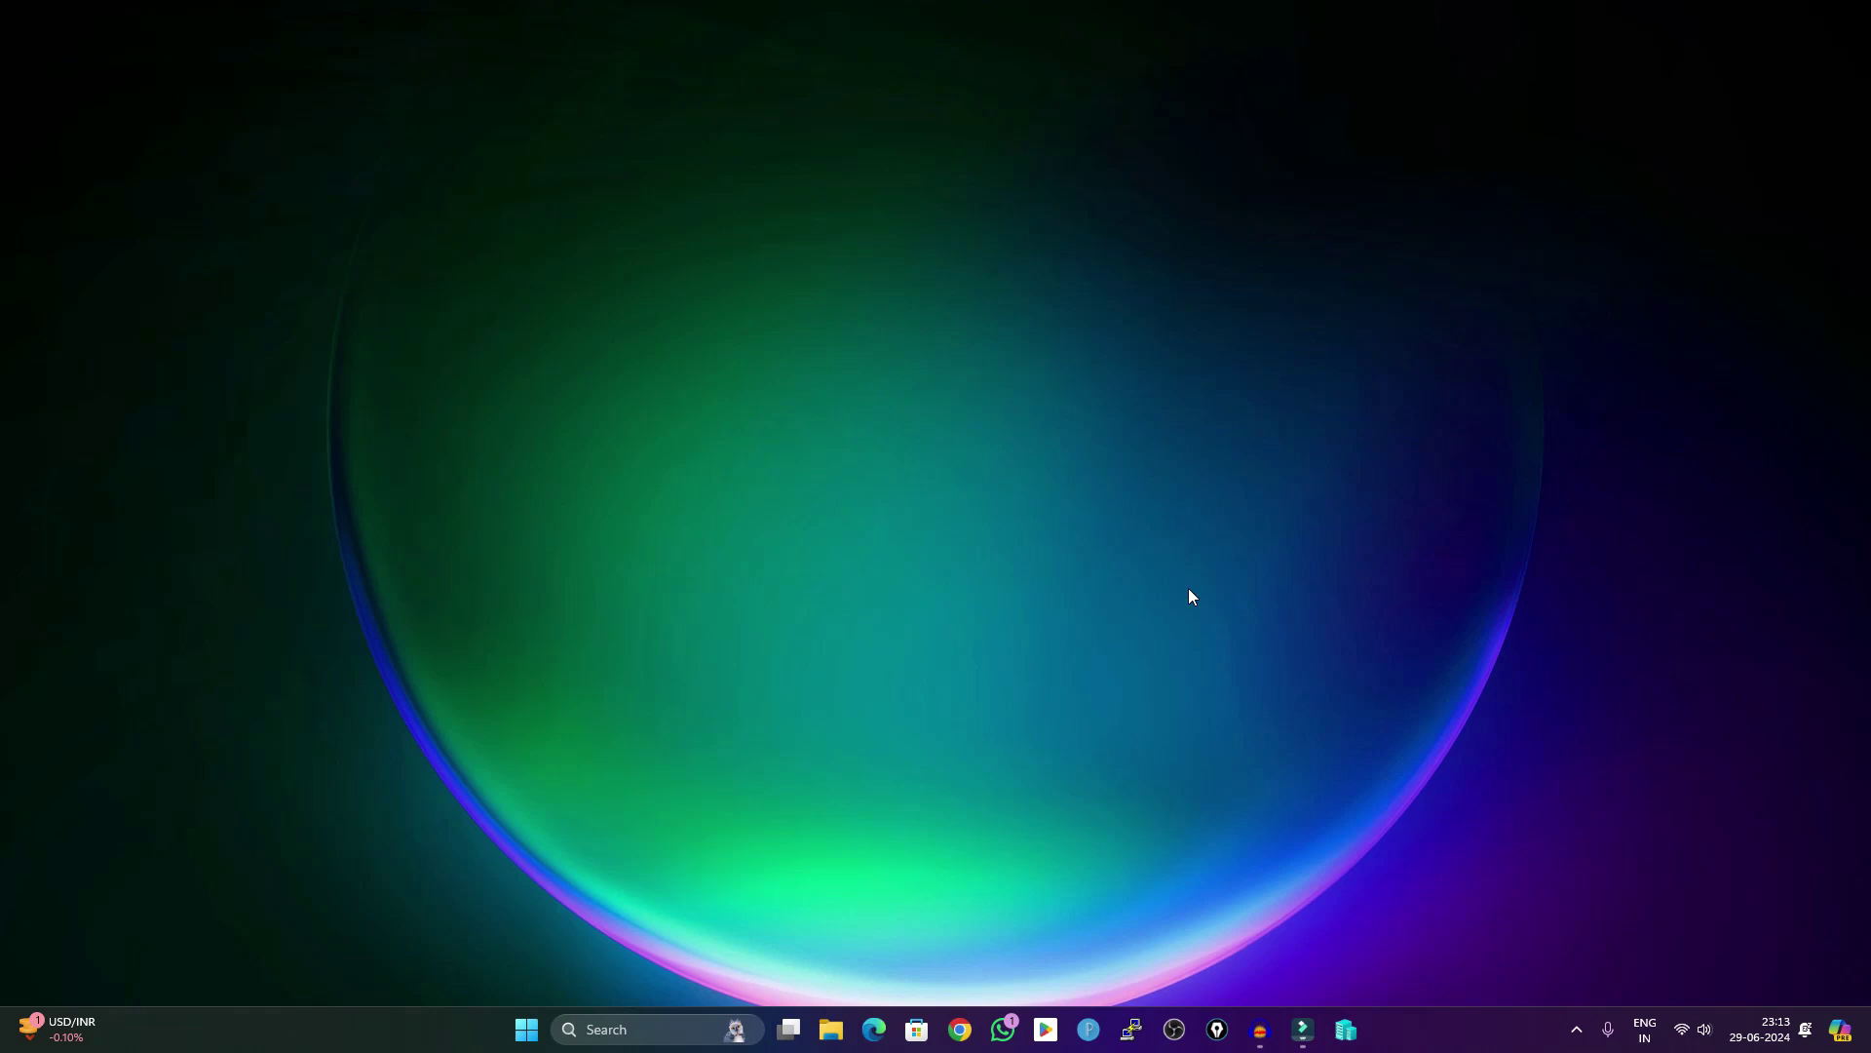
# - Open Programs and Features with the Run command appwiz.cpl and choose the option for turning Windows features on or off
pyautogui.press('super+r')
pyautogui.write('appw')
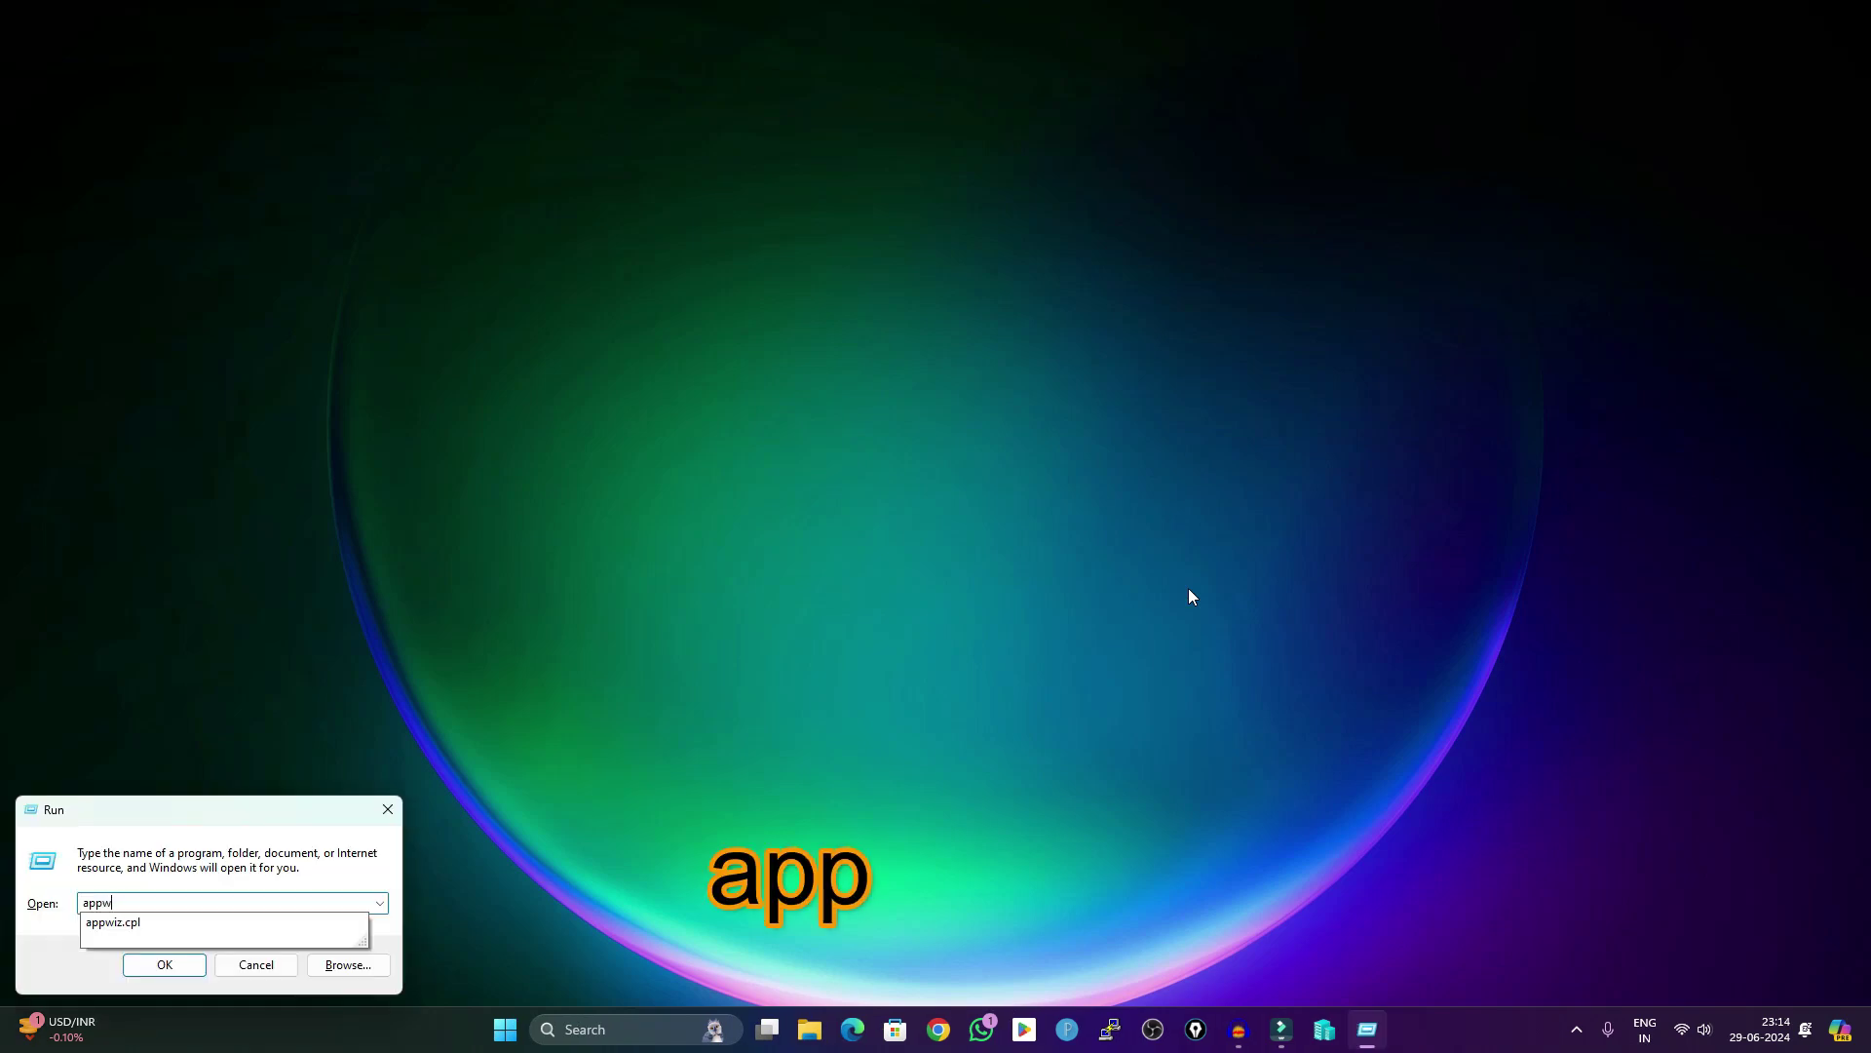
pyautogui.write('iz.cpl')
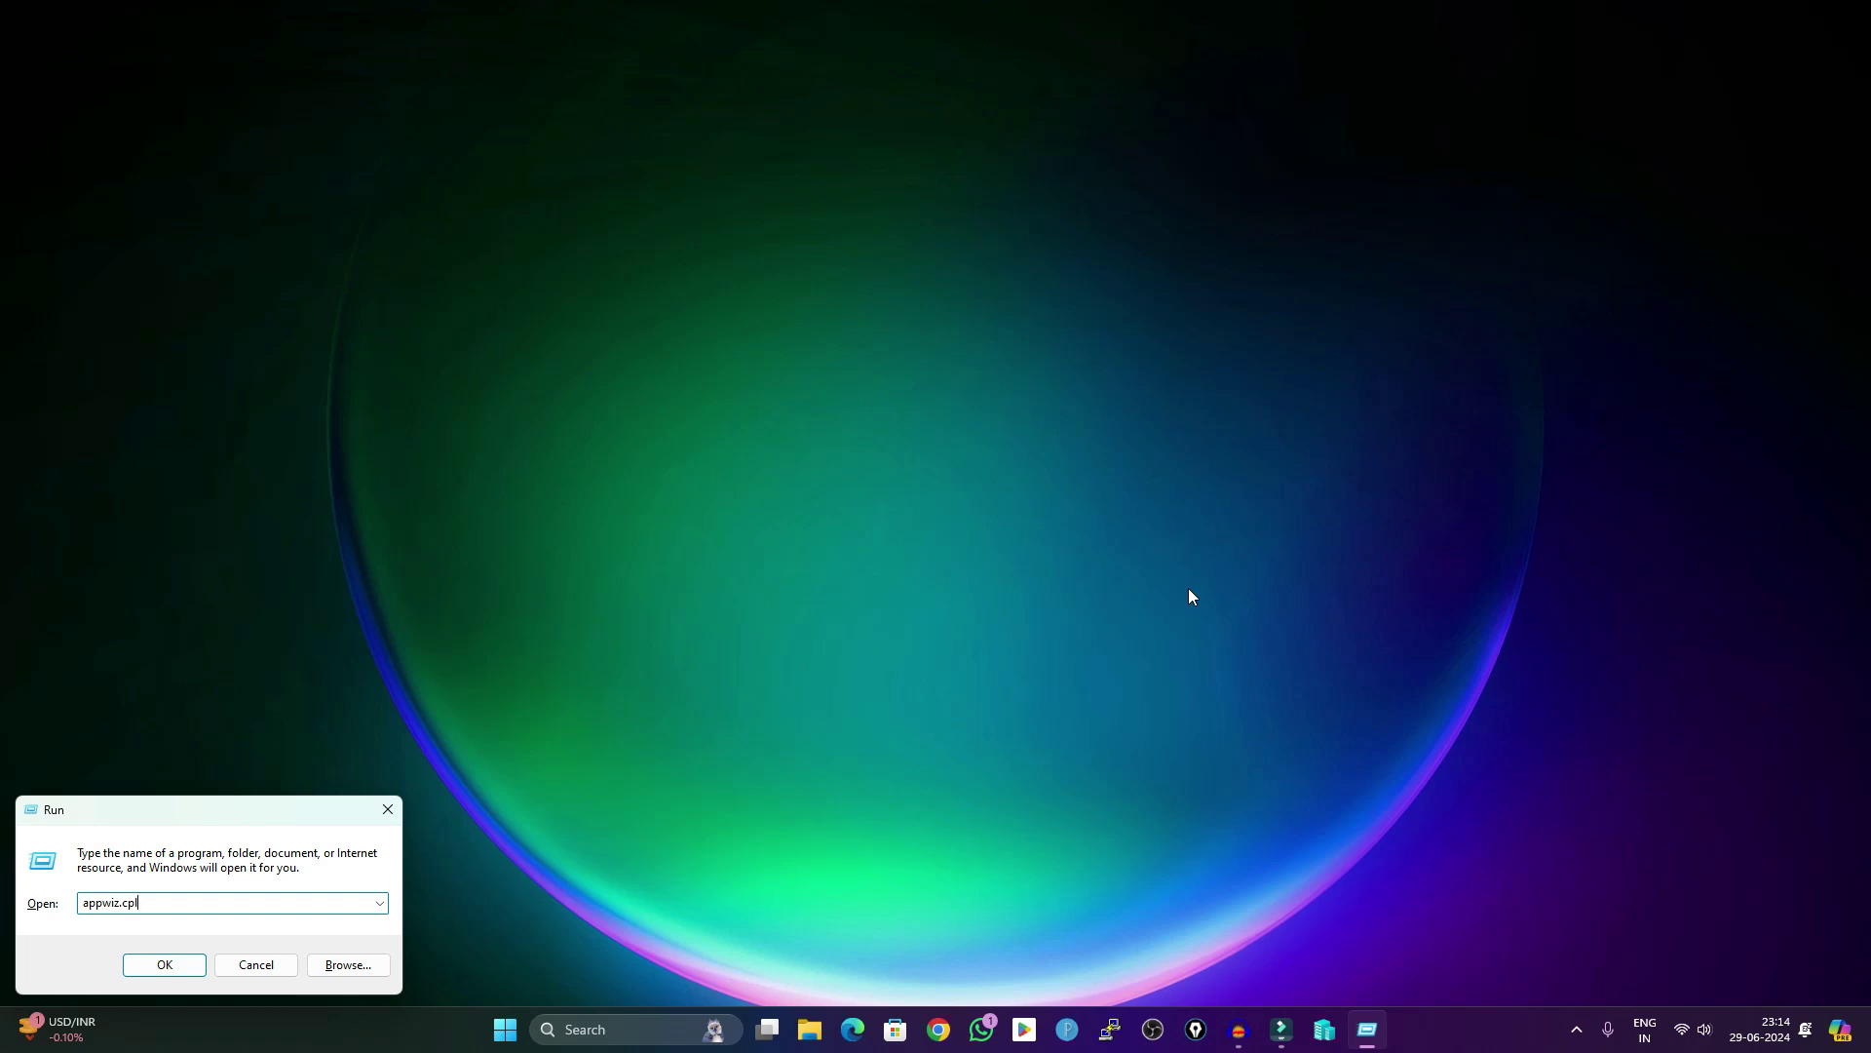
pyautogui.press('Return')
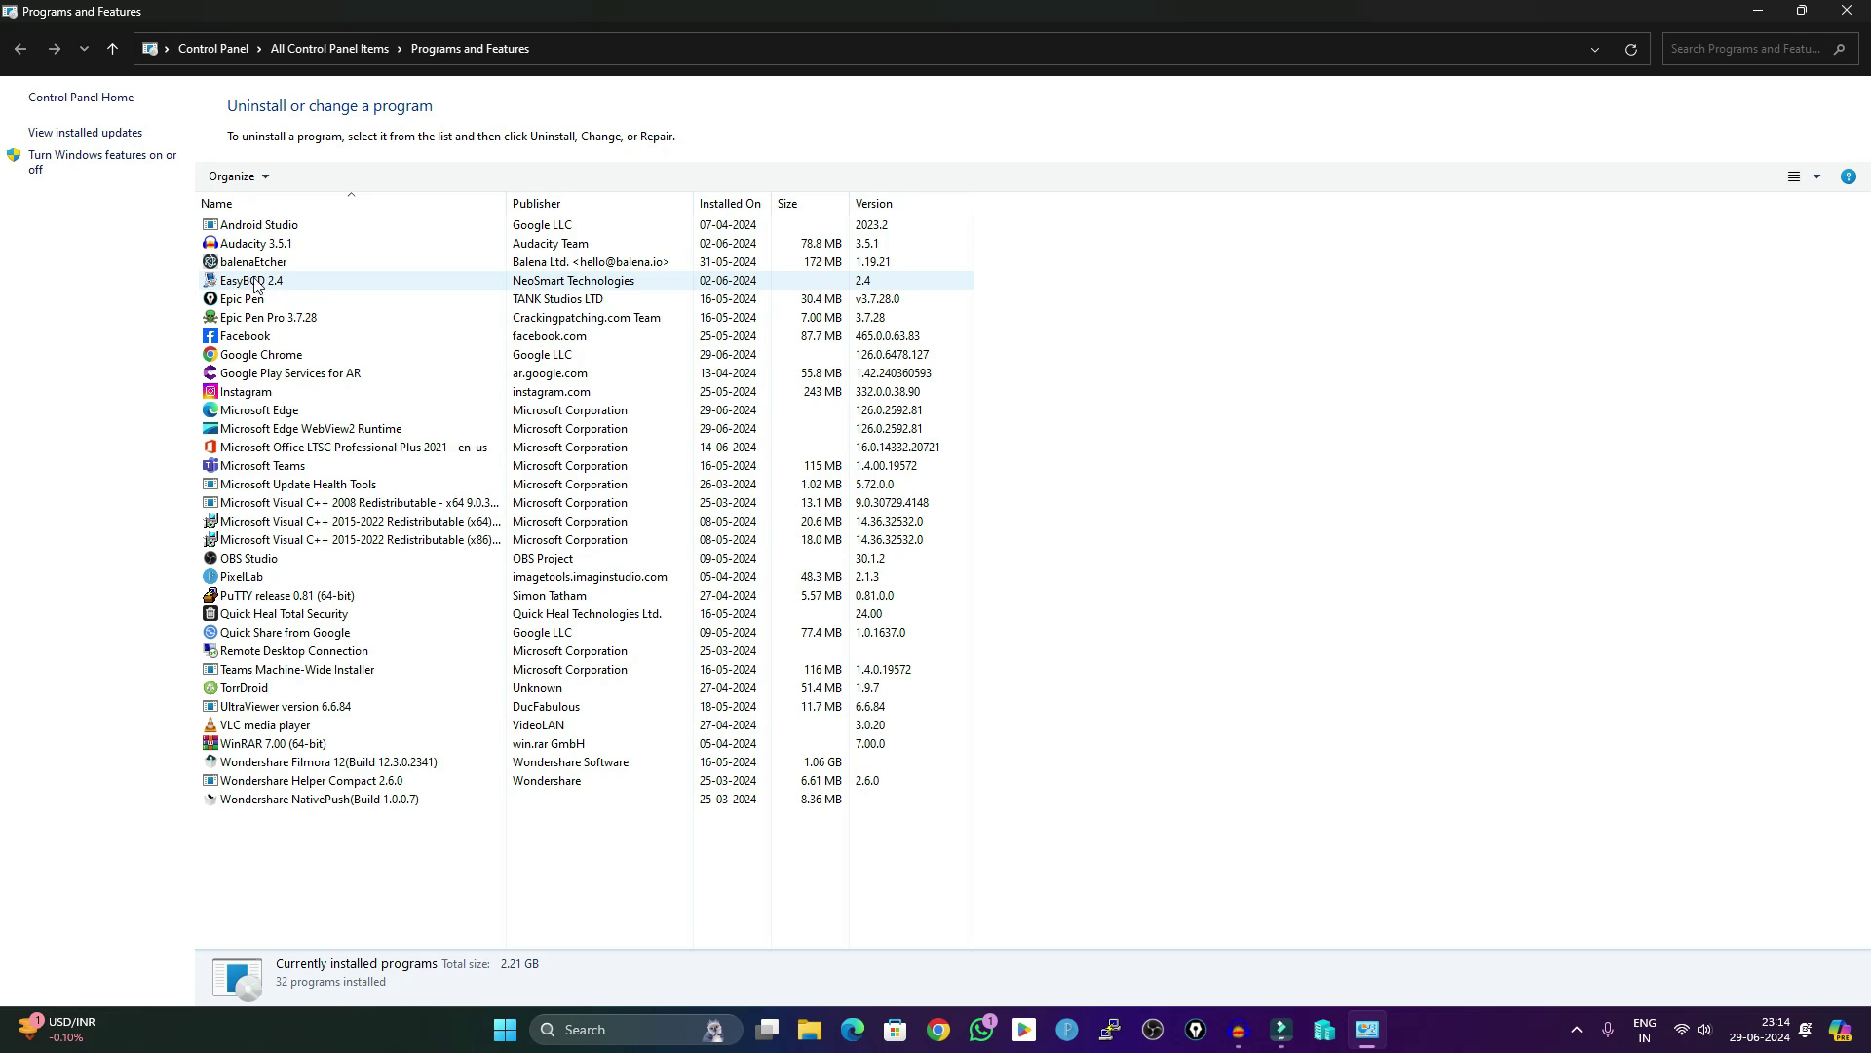
pyautogui.click(62, 168)
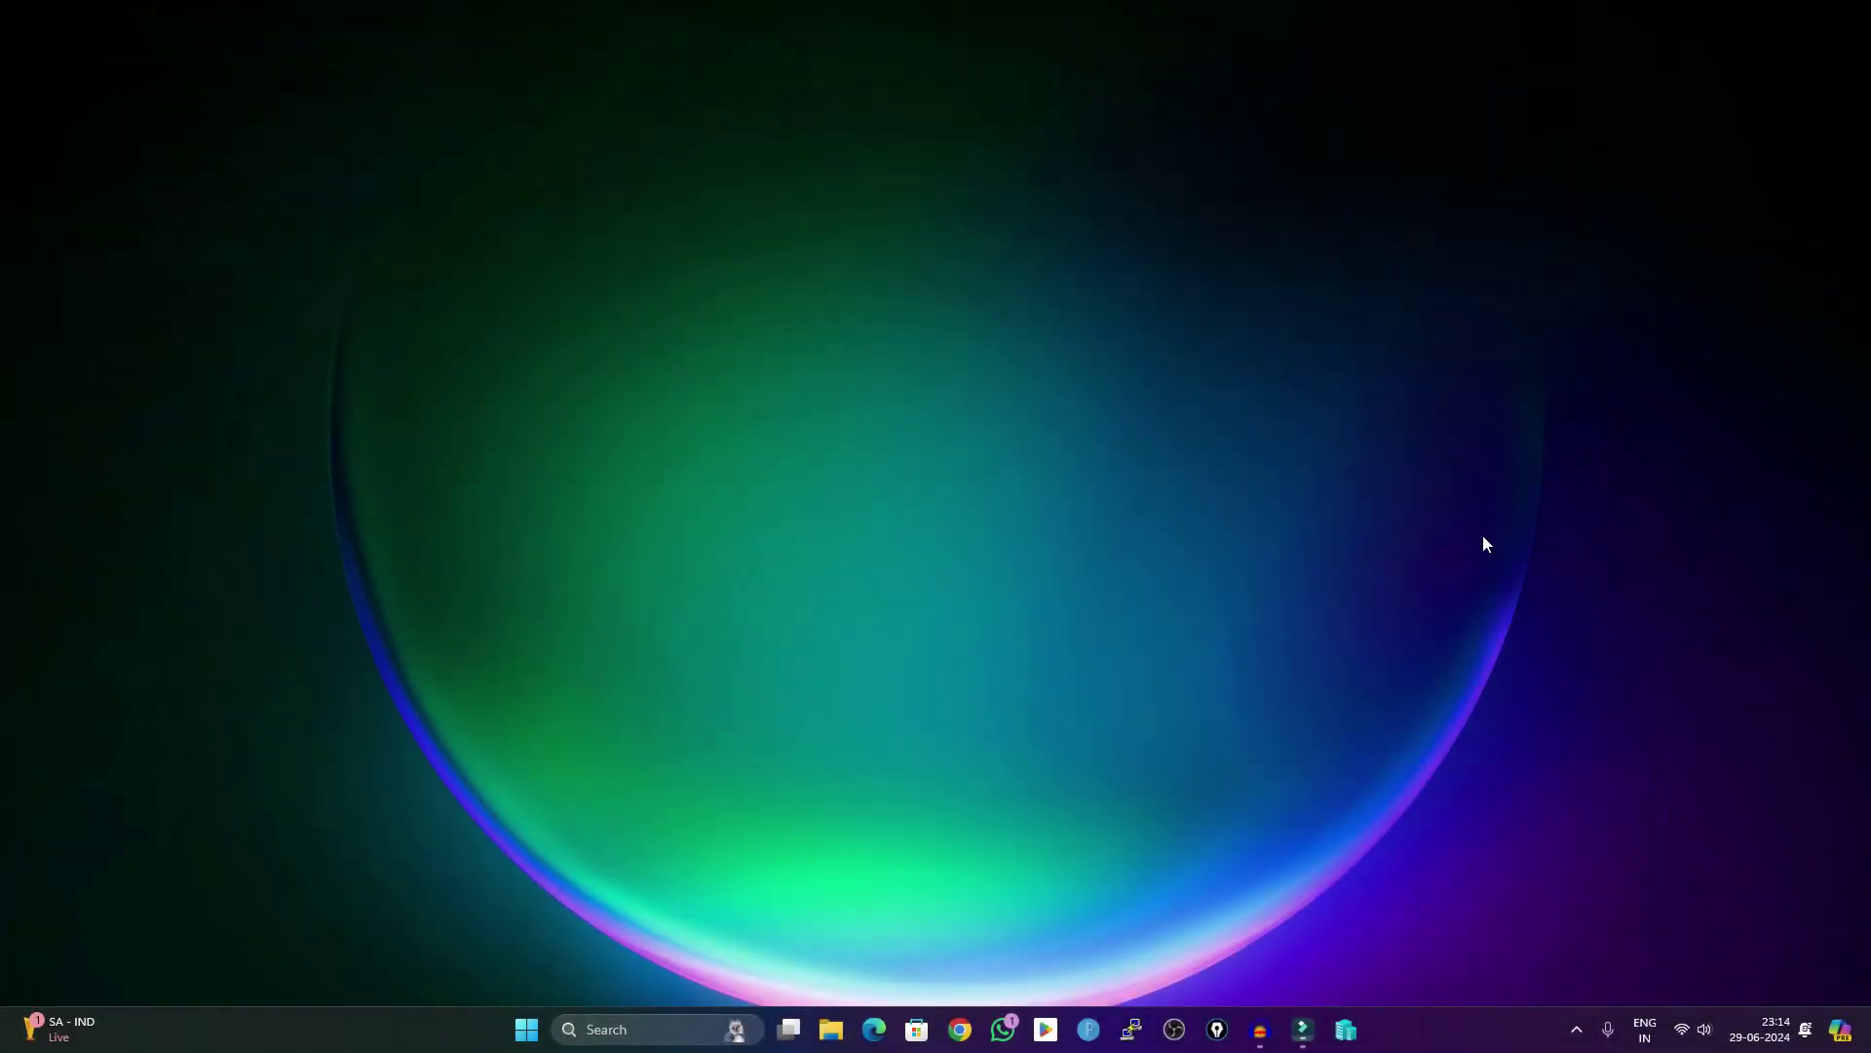
# - Show all Control Panel items with the Run command control, and close the window
pyautogui.press('super+r')
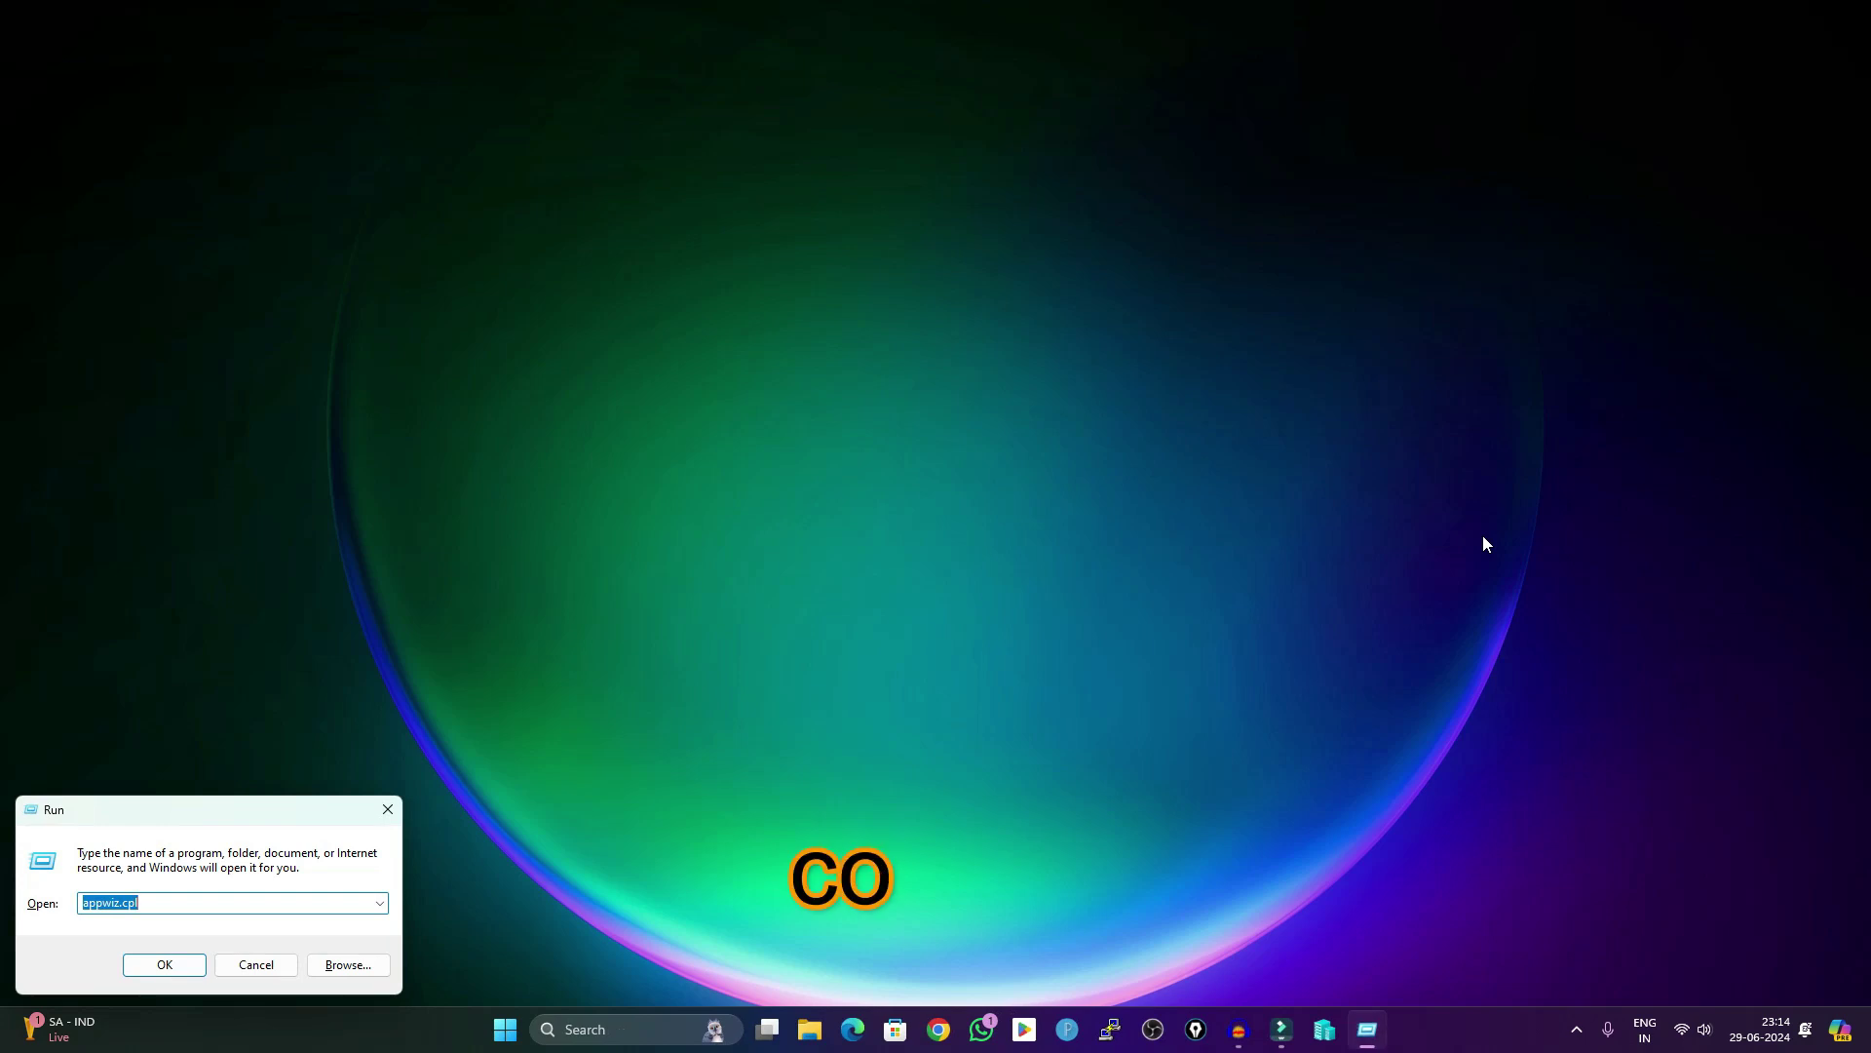
pyautogui.write('control')
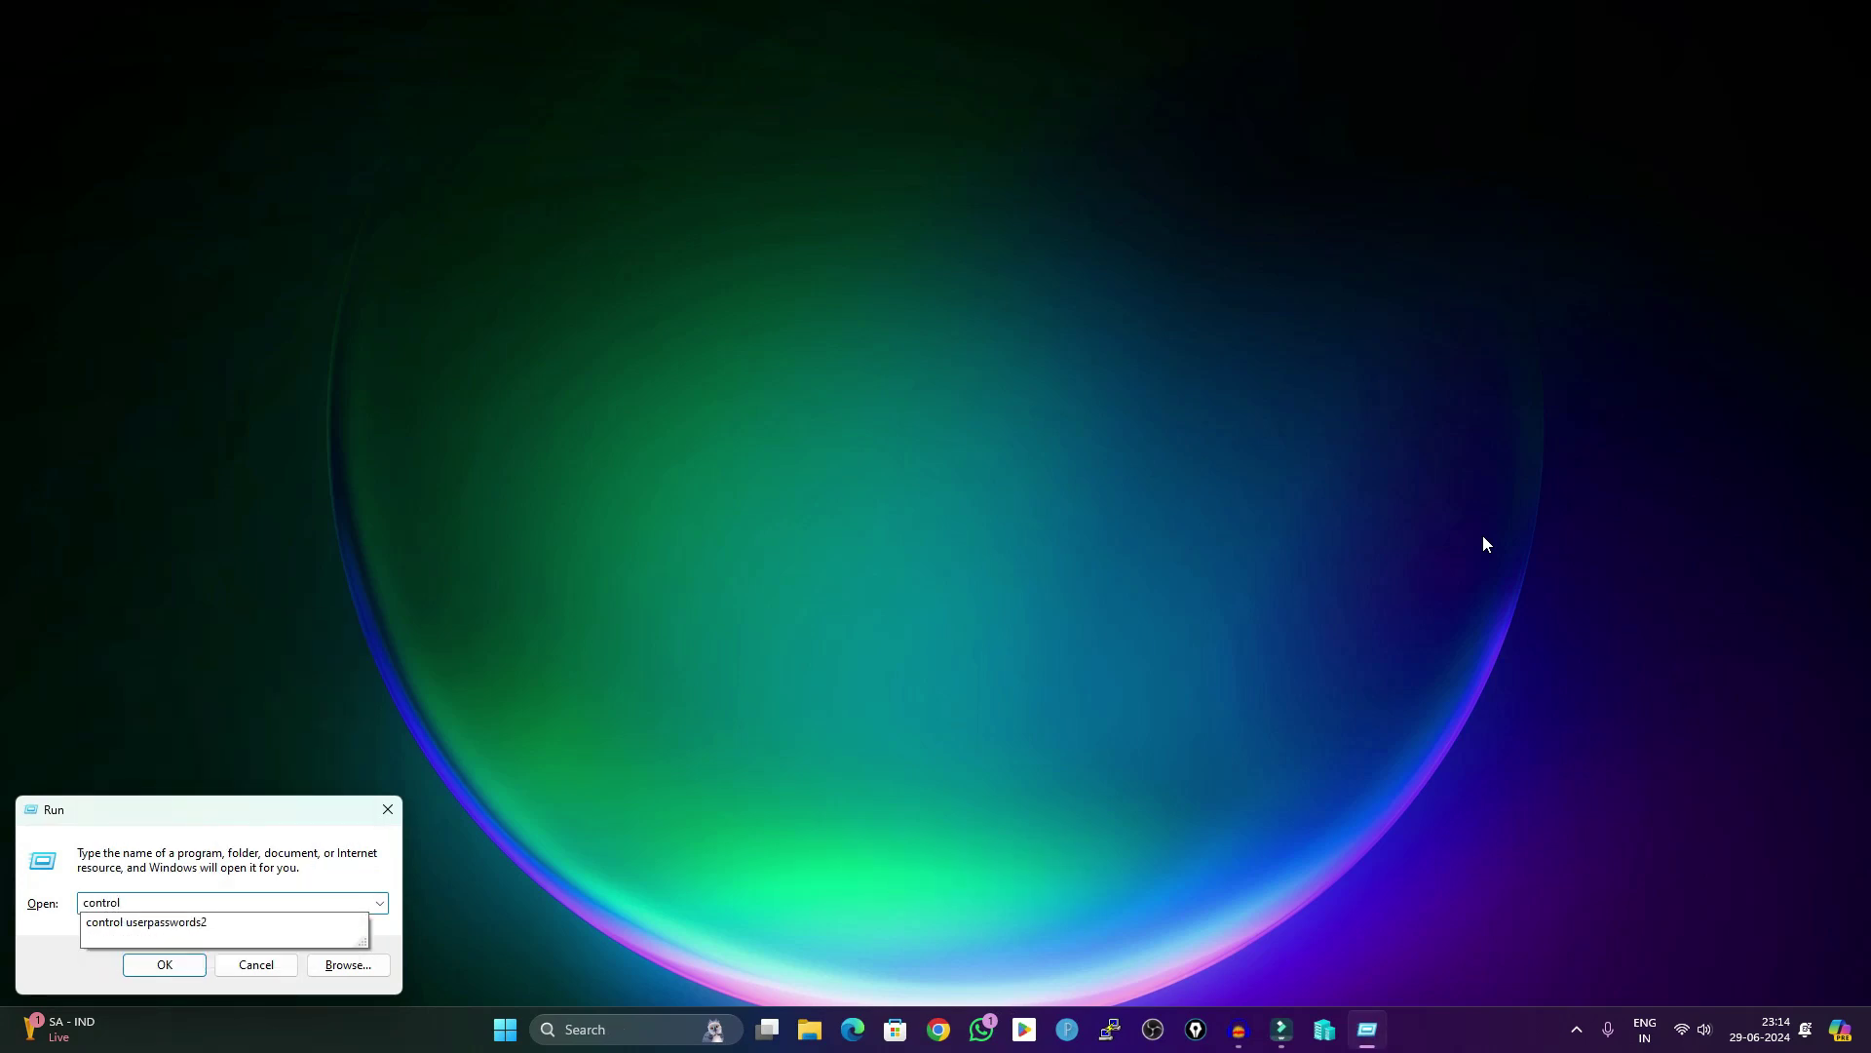
pyautogui.press('Return')
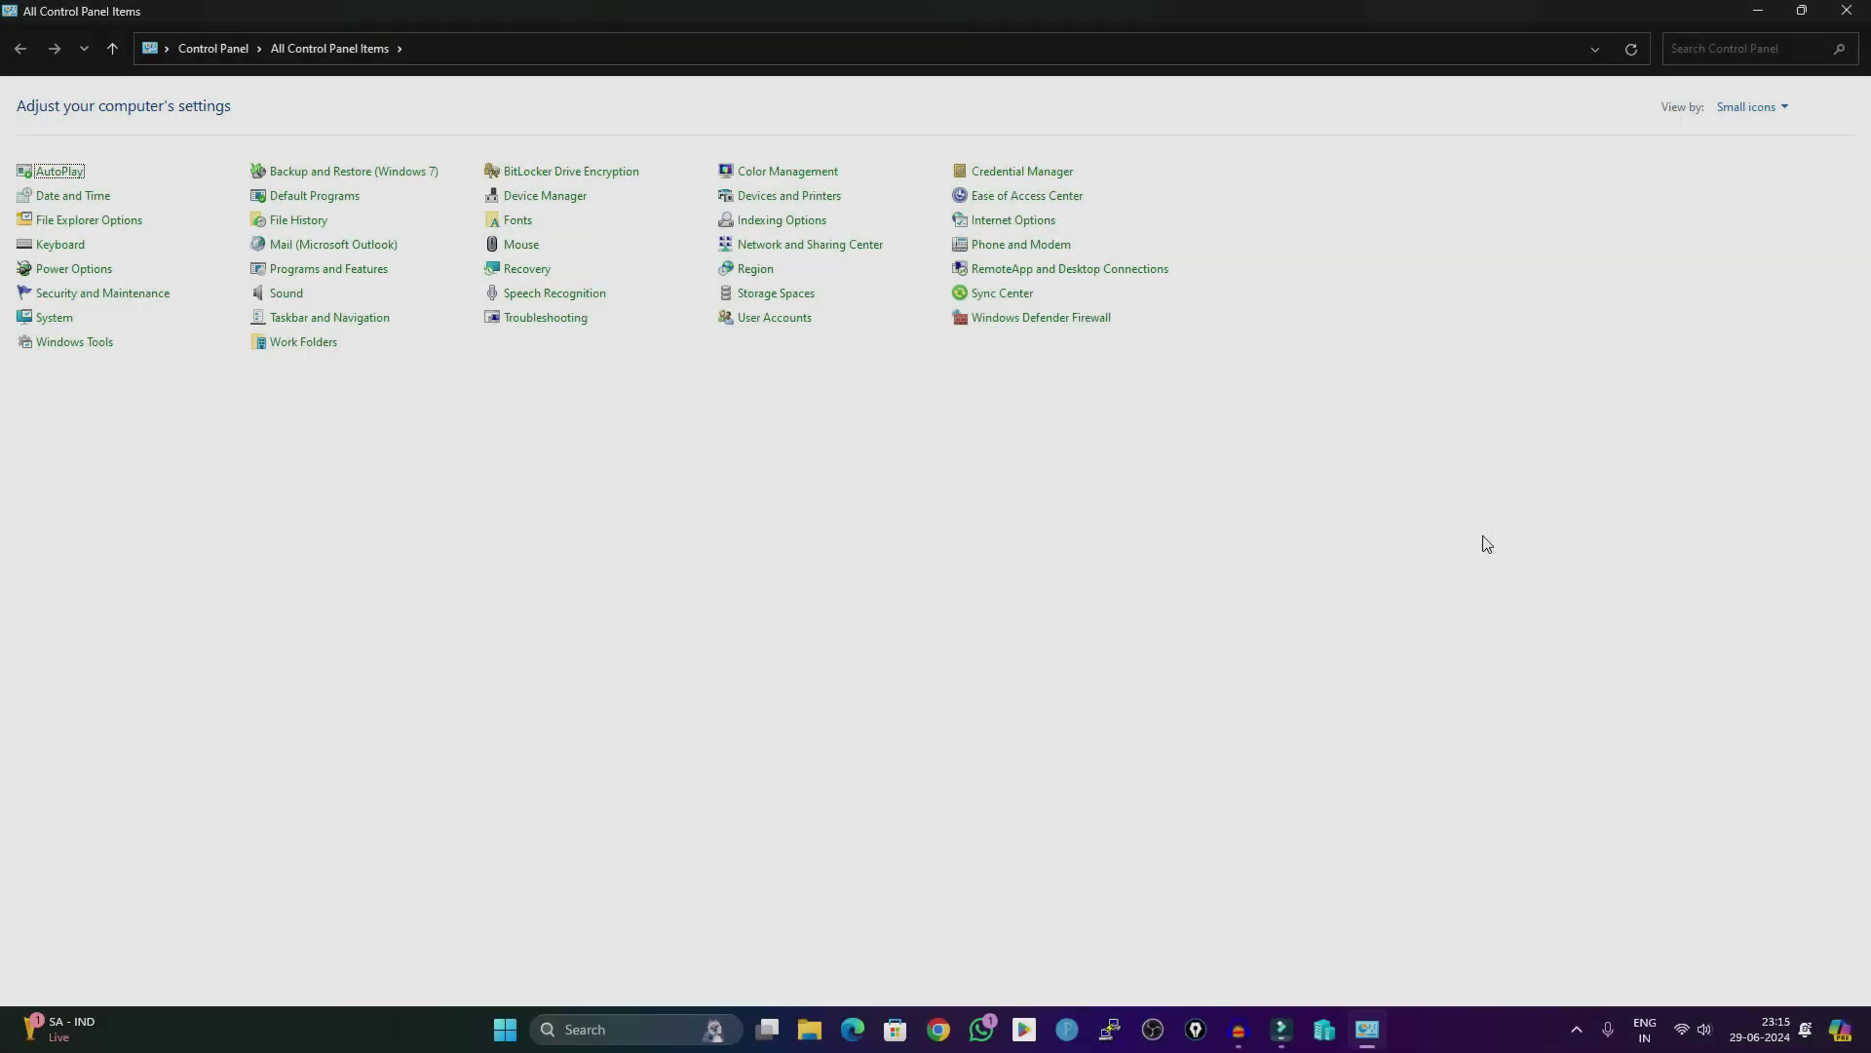
pyautogui.hotkey('alt', 'F4')
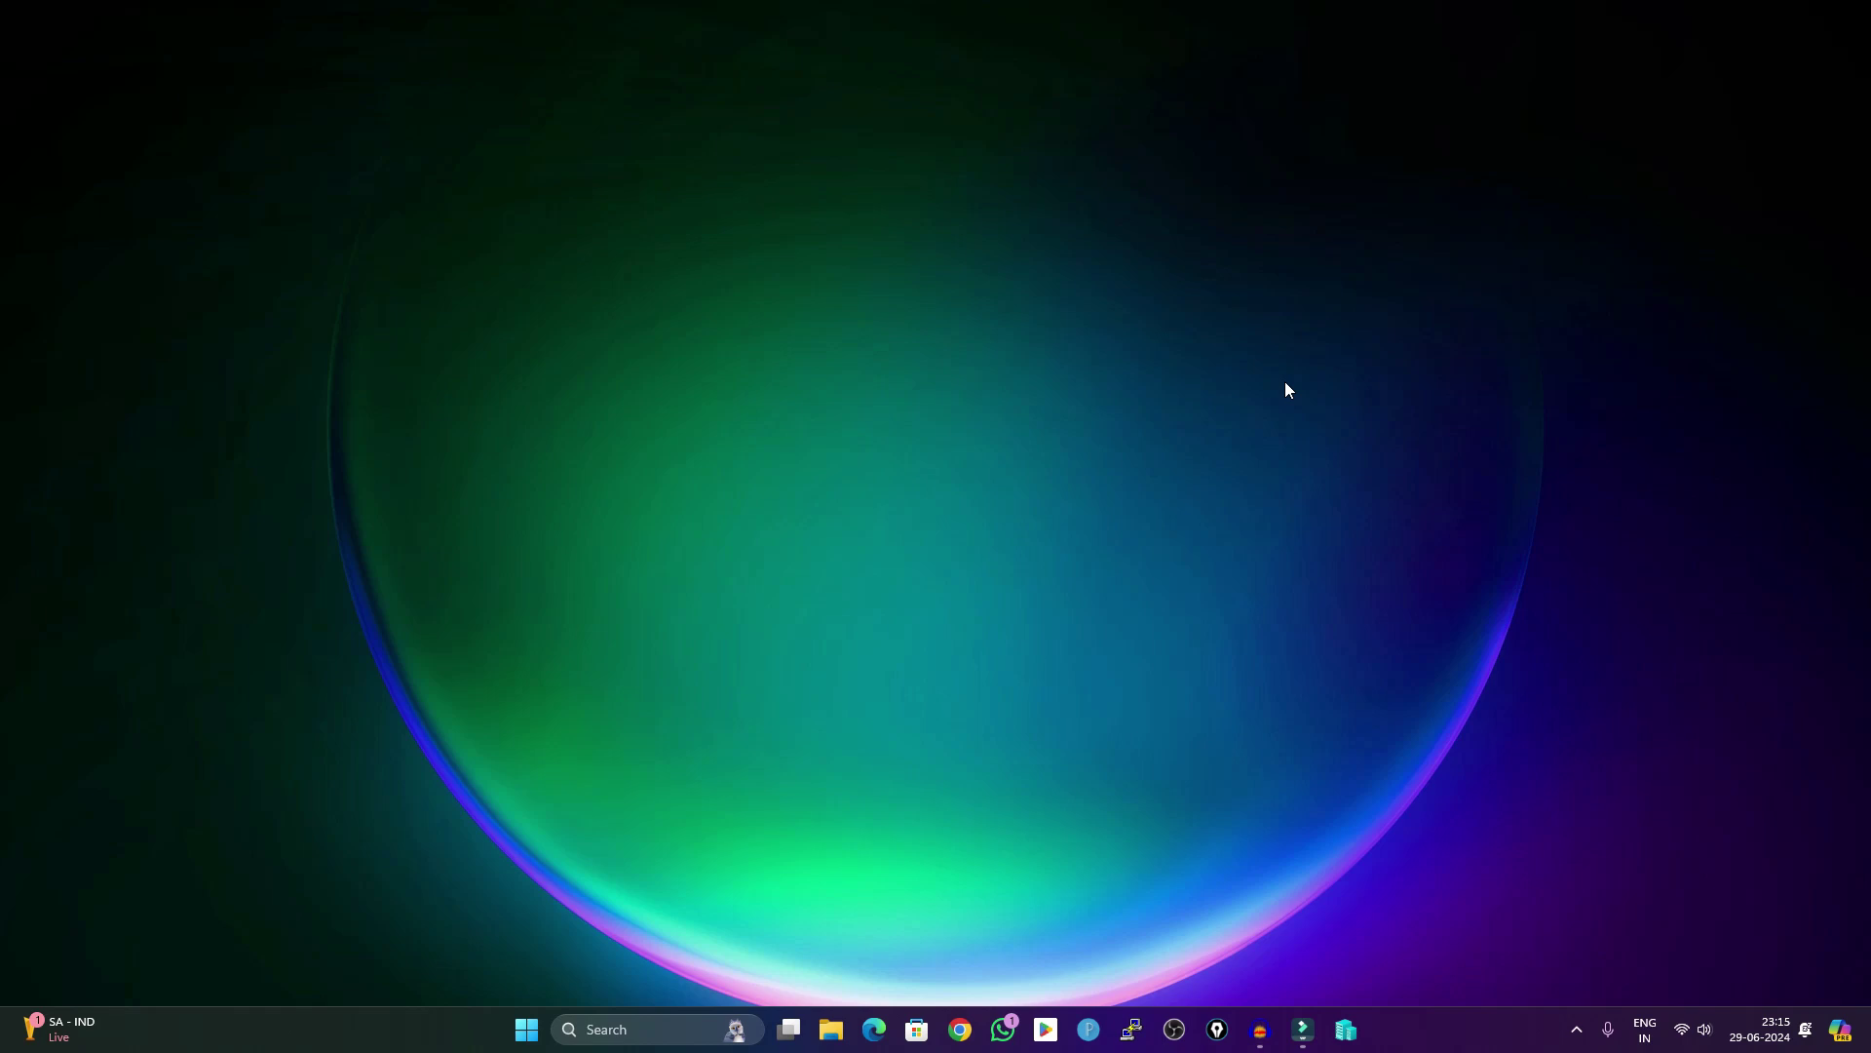
# - Open Windows Defender Firewall with the Run command firewall.cpl
pyautogui.press('super+r')
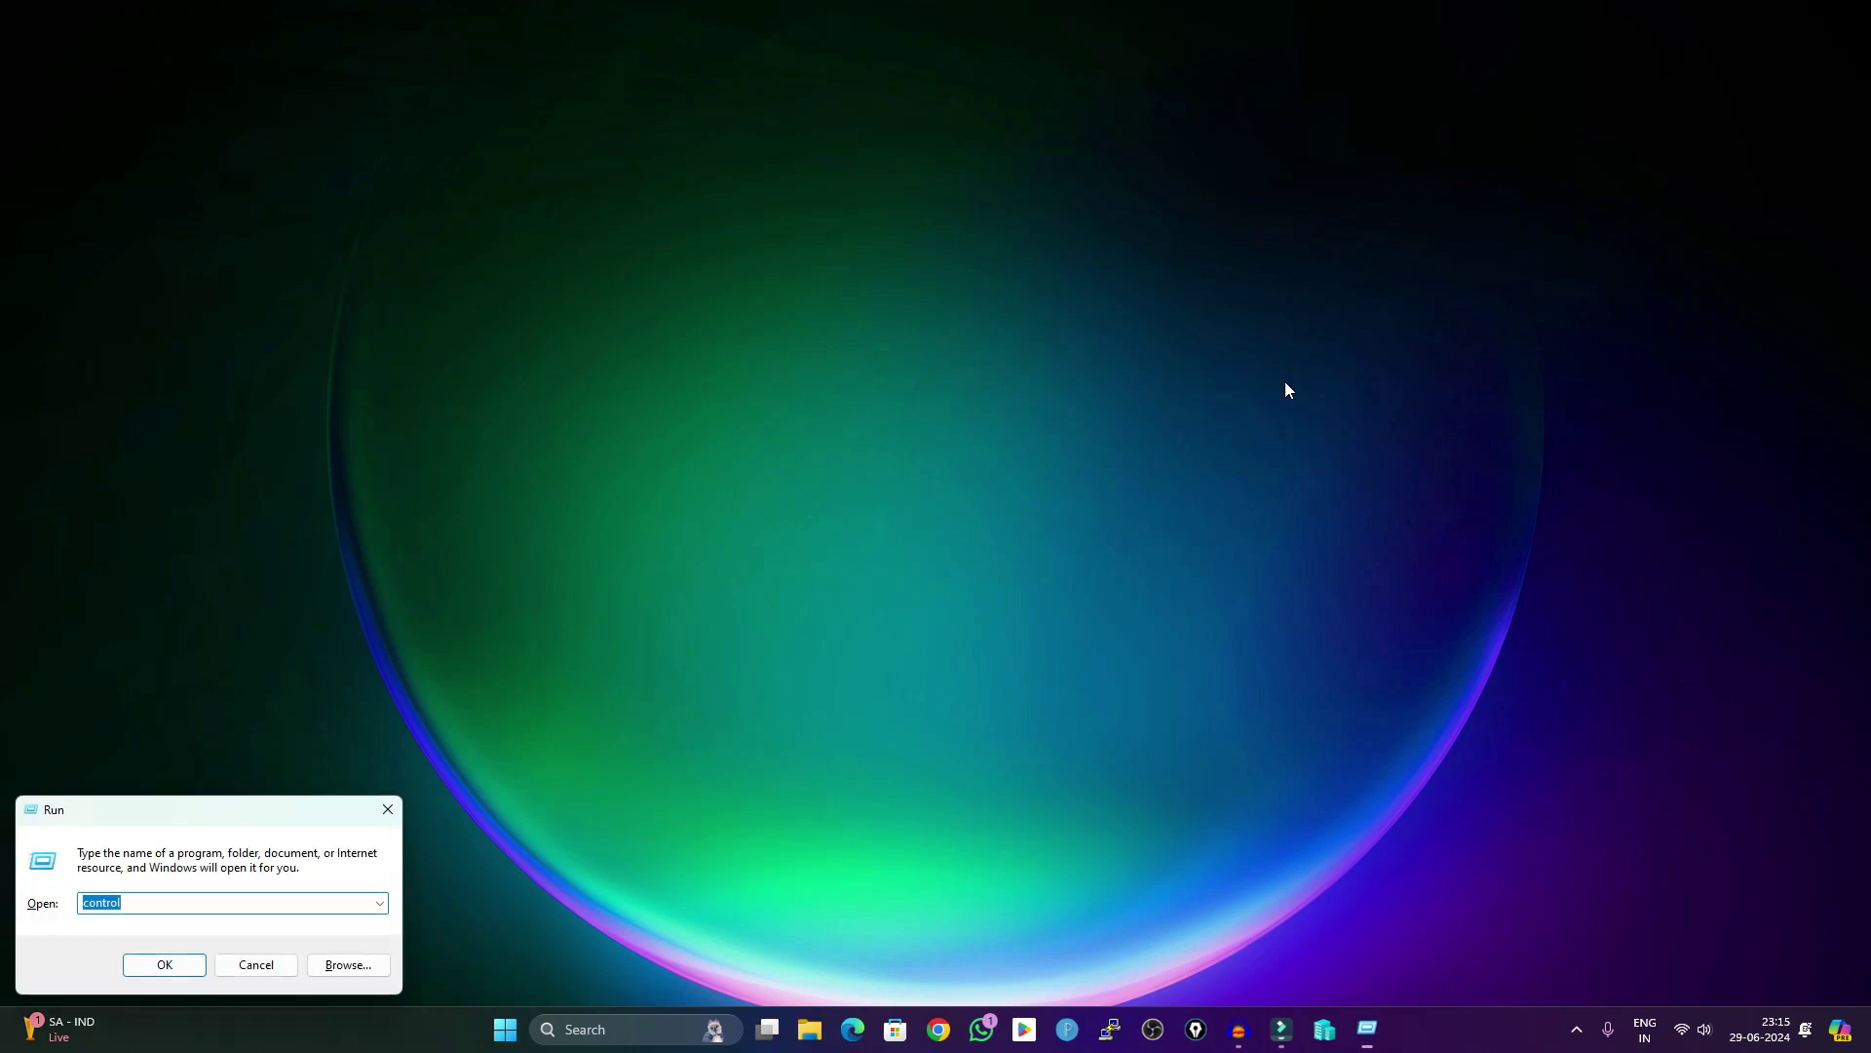
pyautogui.write('firewall.cp')
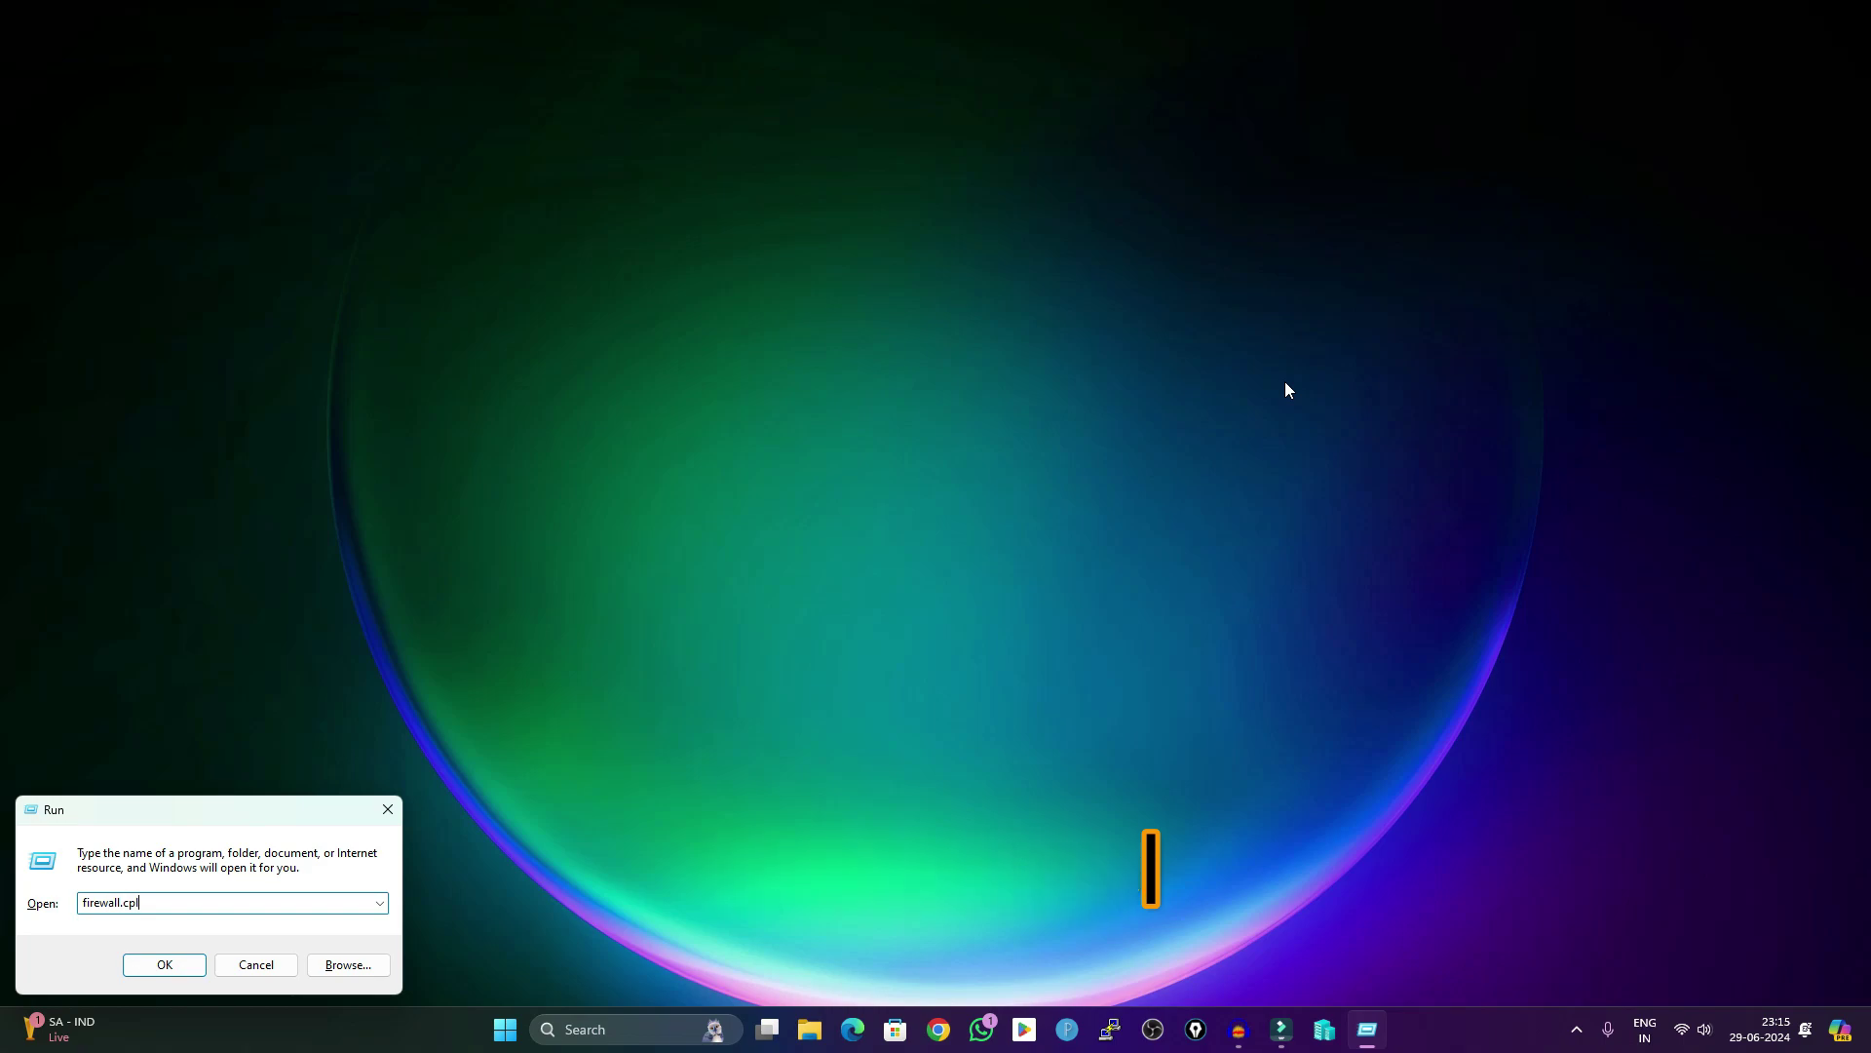
pyautogui.write('l')
pyautogui.press('Return')
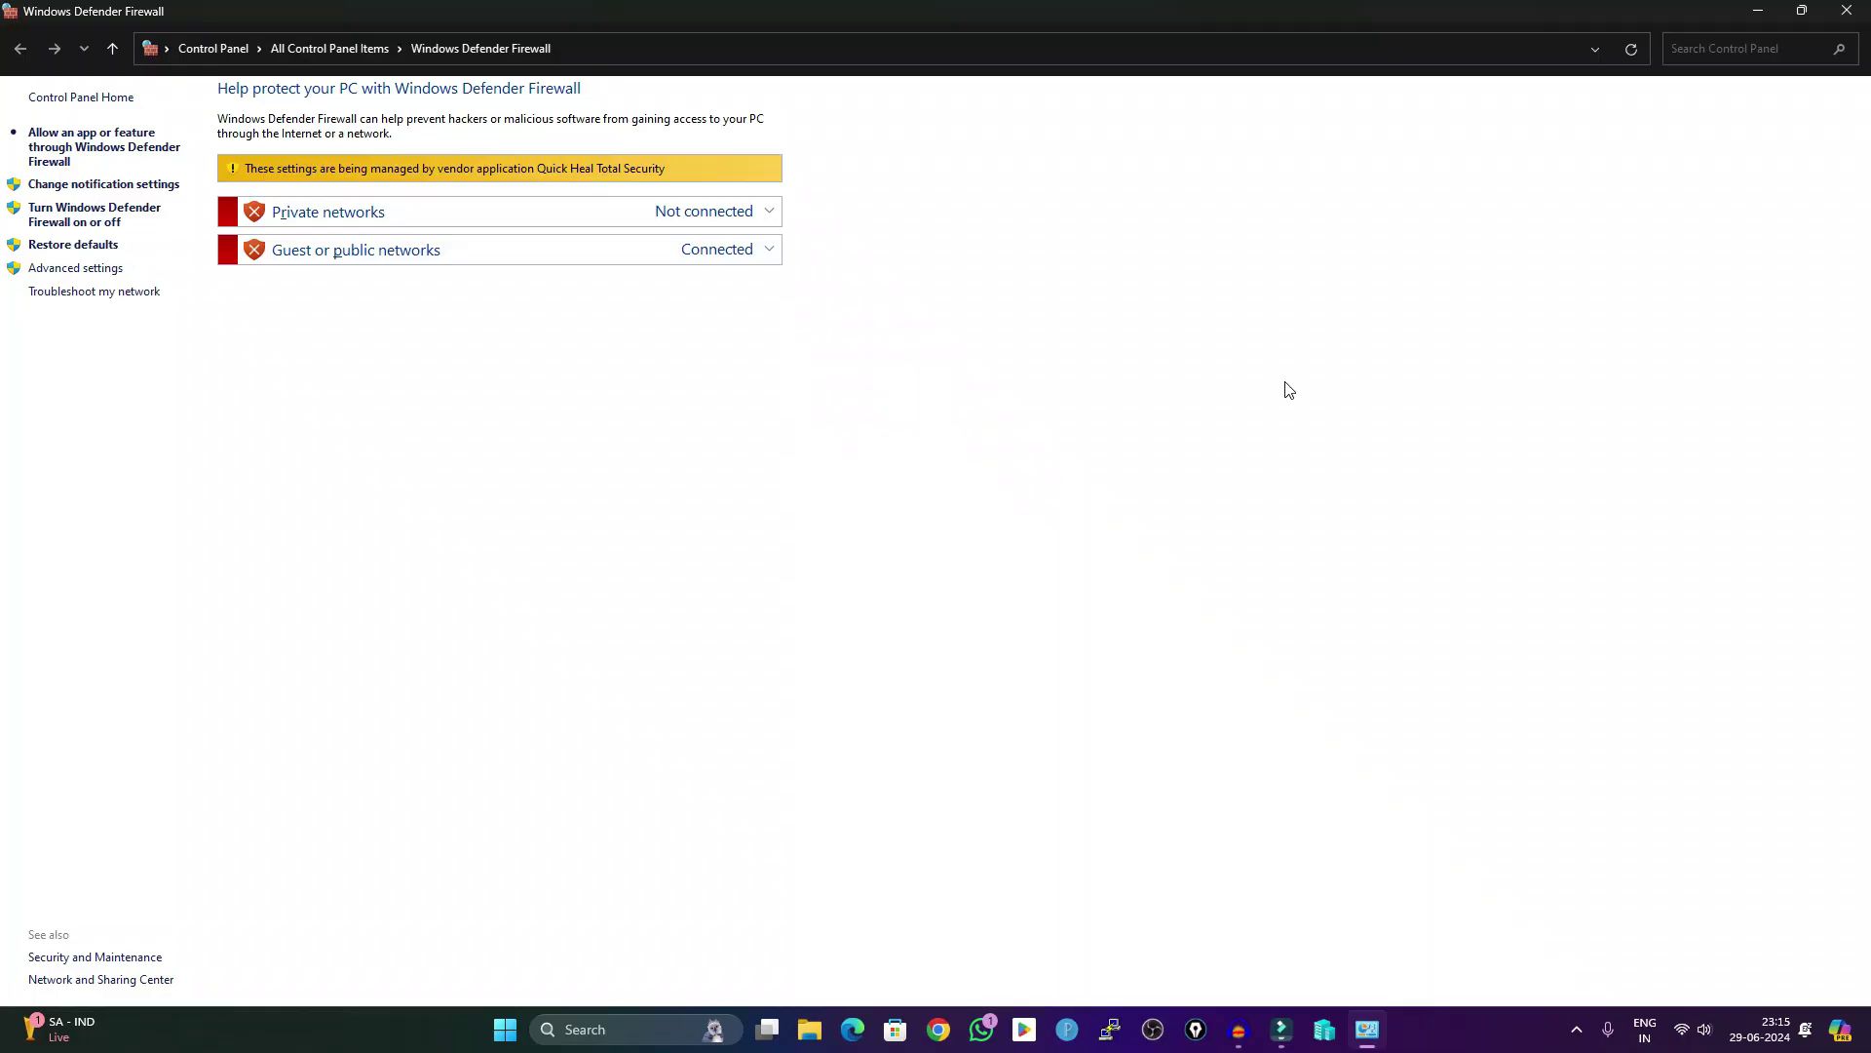